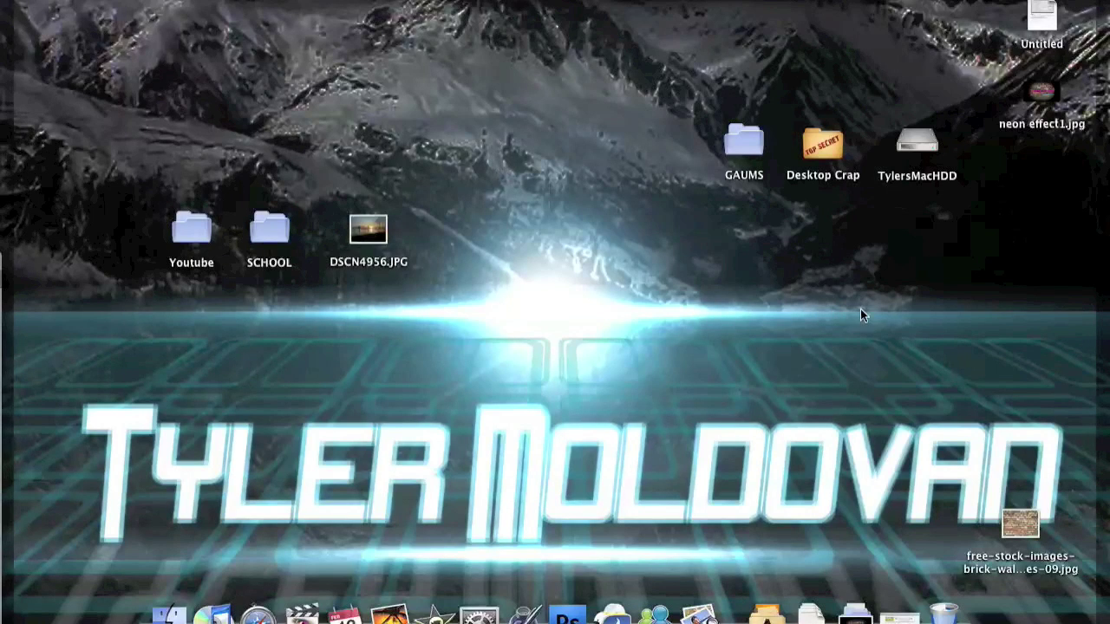
Preview the finished neon effect1.jpg example image, then close the preview
left_click(1047, 81)
key("space")
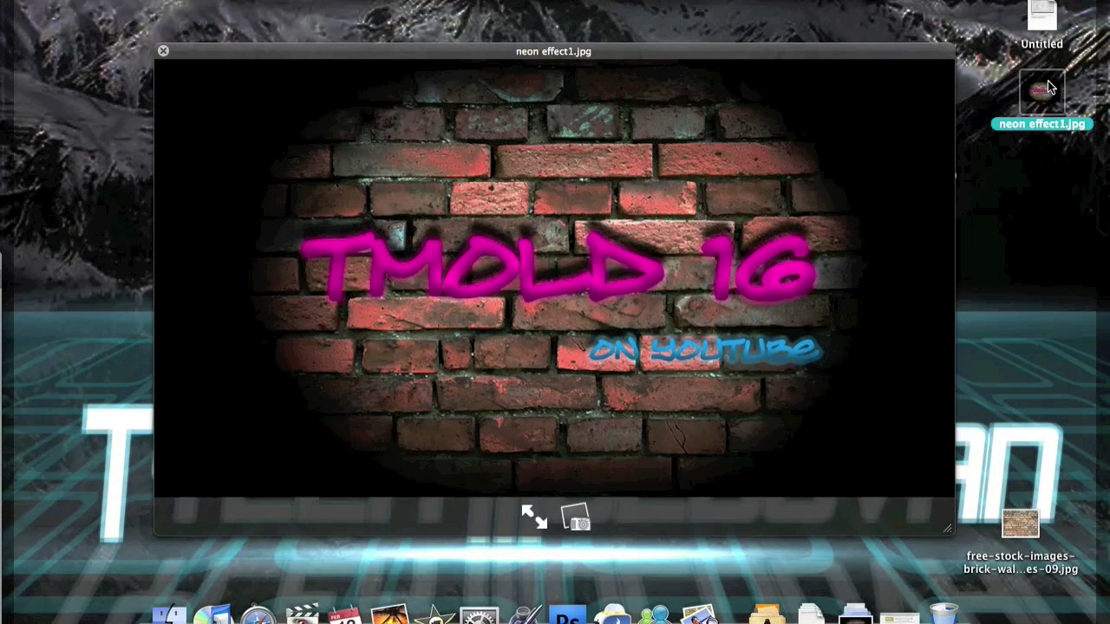
key("space")
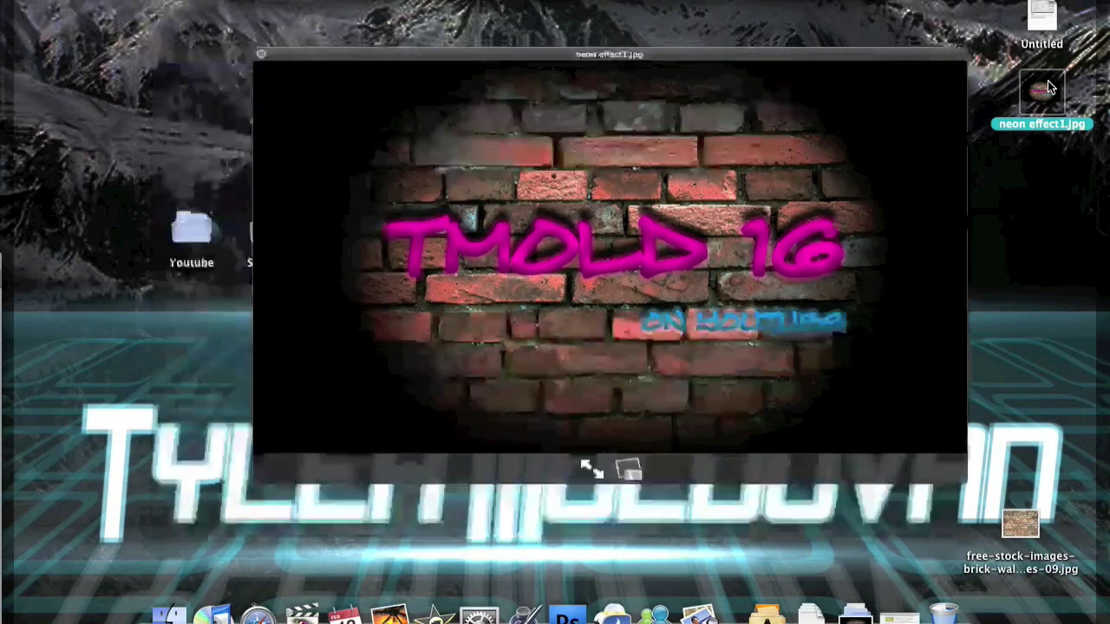
left_click(911, 352)
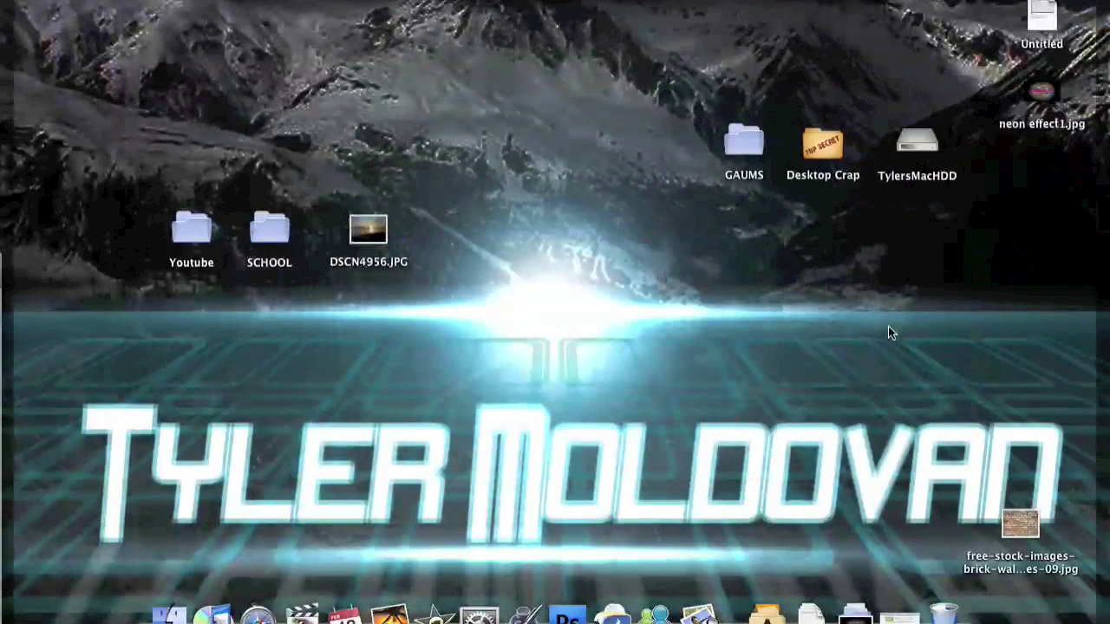
Switch to Photoshop and reposition the brick texture on its canvas
key("super+Tab")
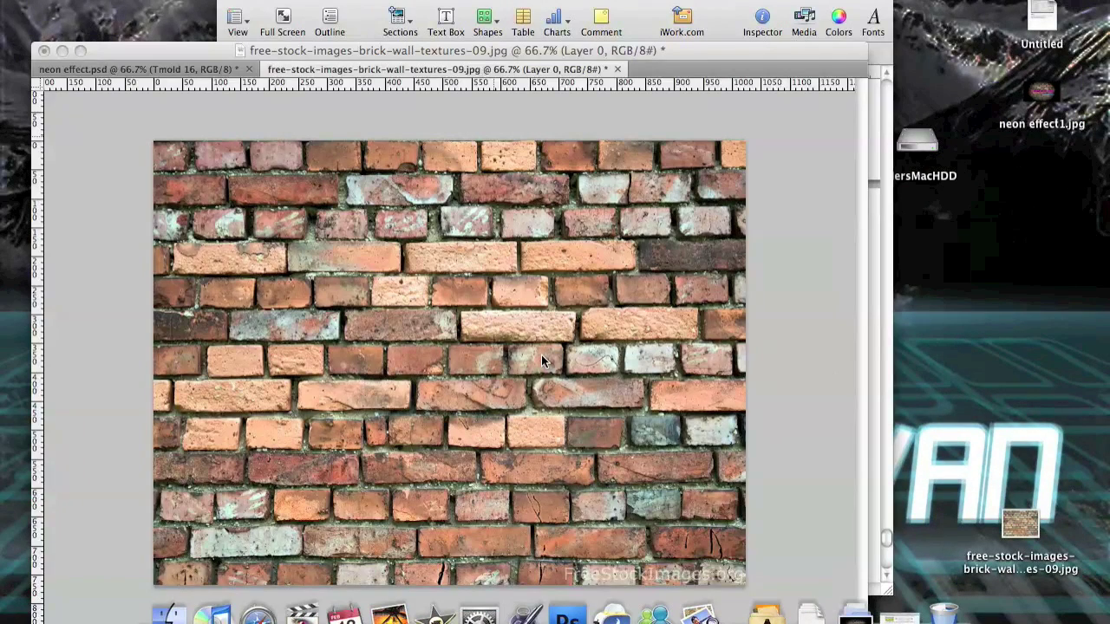
left_click(565, 120)
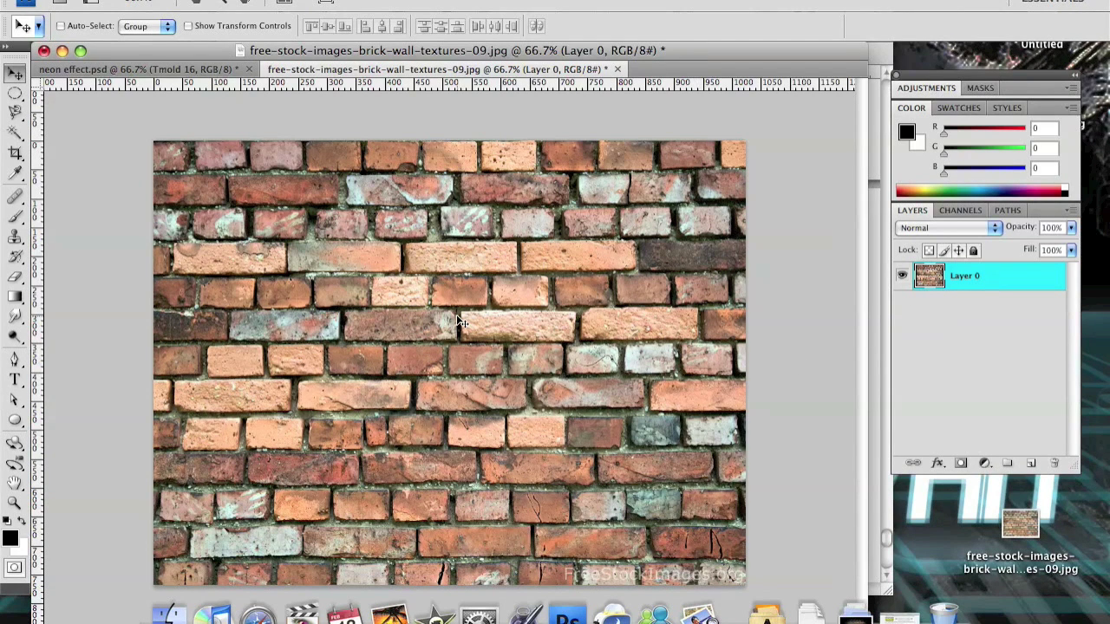
left_click_drag(441, 348, 459, 319)
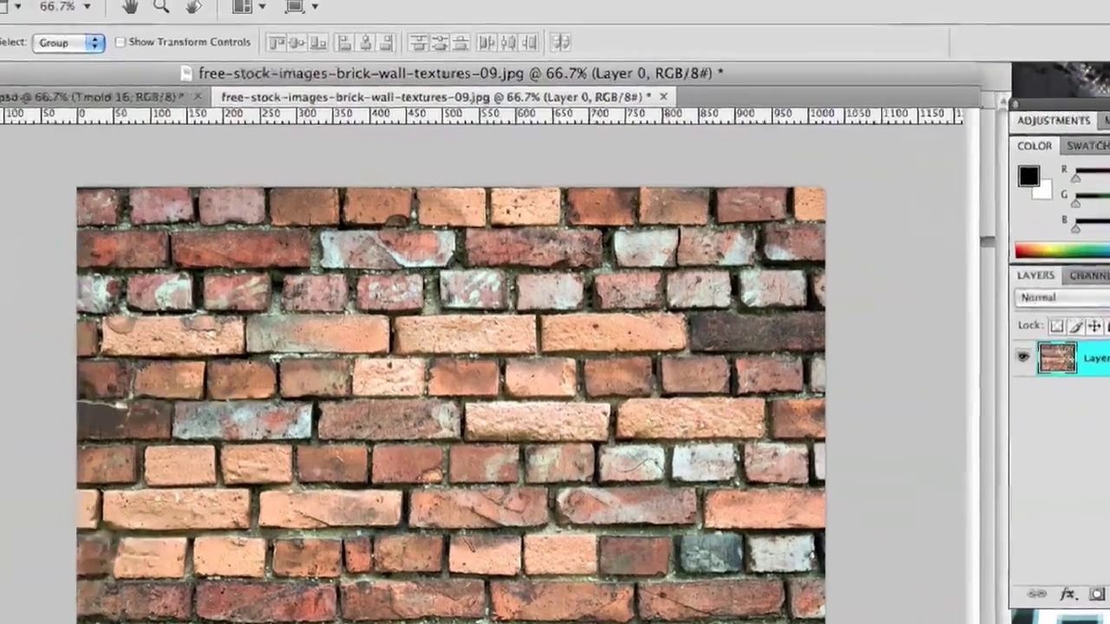
Create a new 1280 × 700 px, 72 ppi document named 'neon effect'
left_click(54, 0)
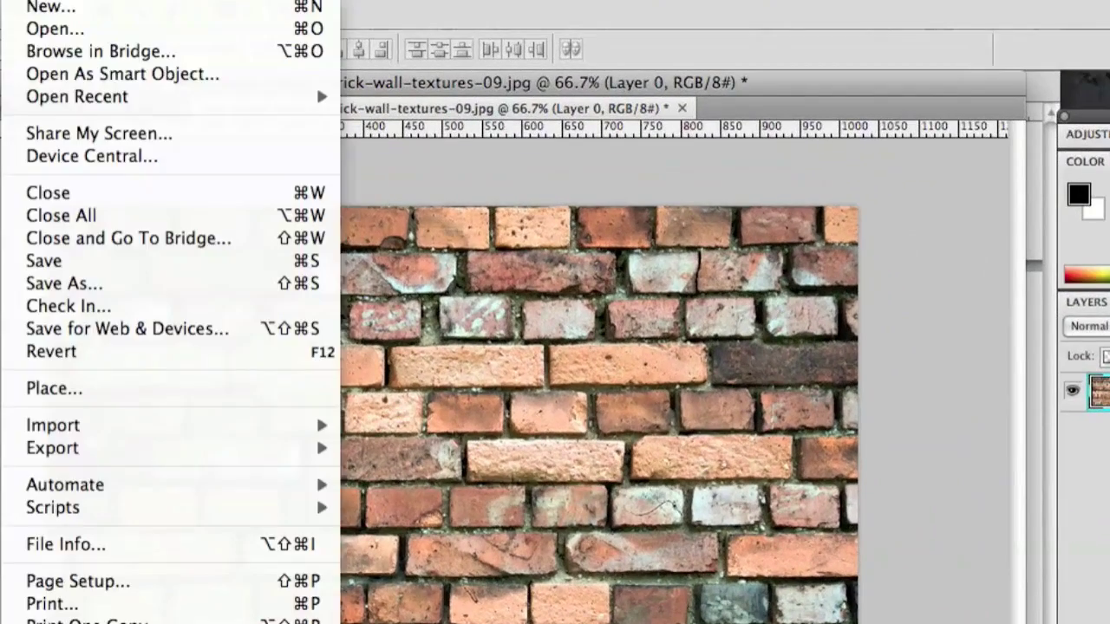
mouse_move(93, 0)
mouse_move(39, 1)
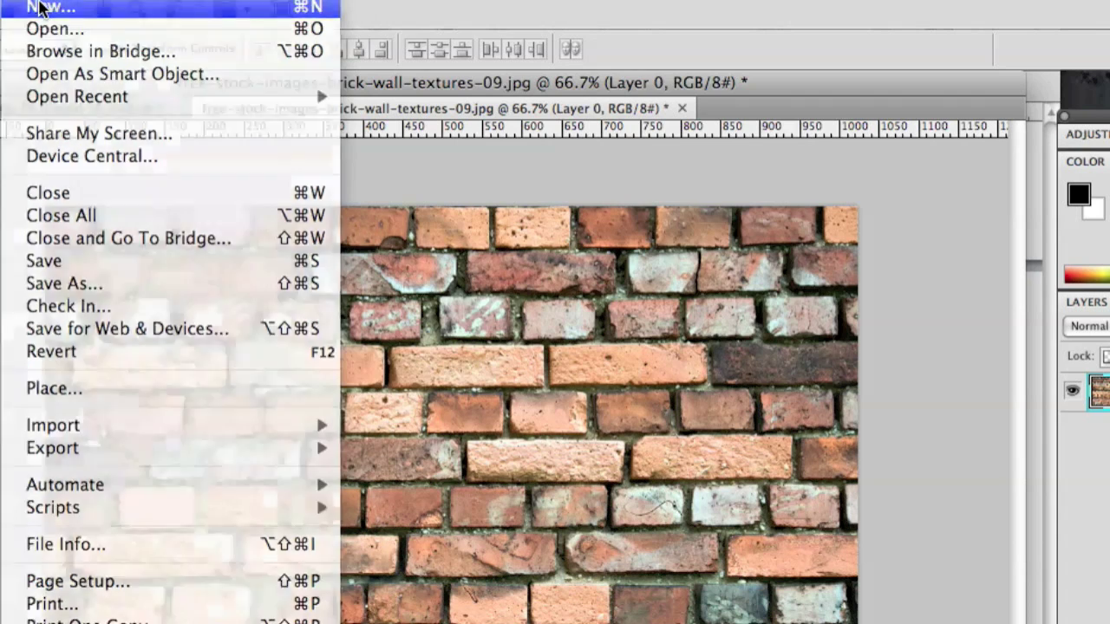
left_click(36, 8)
type("n")
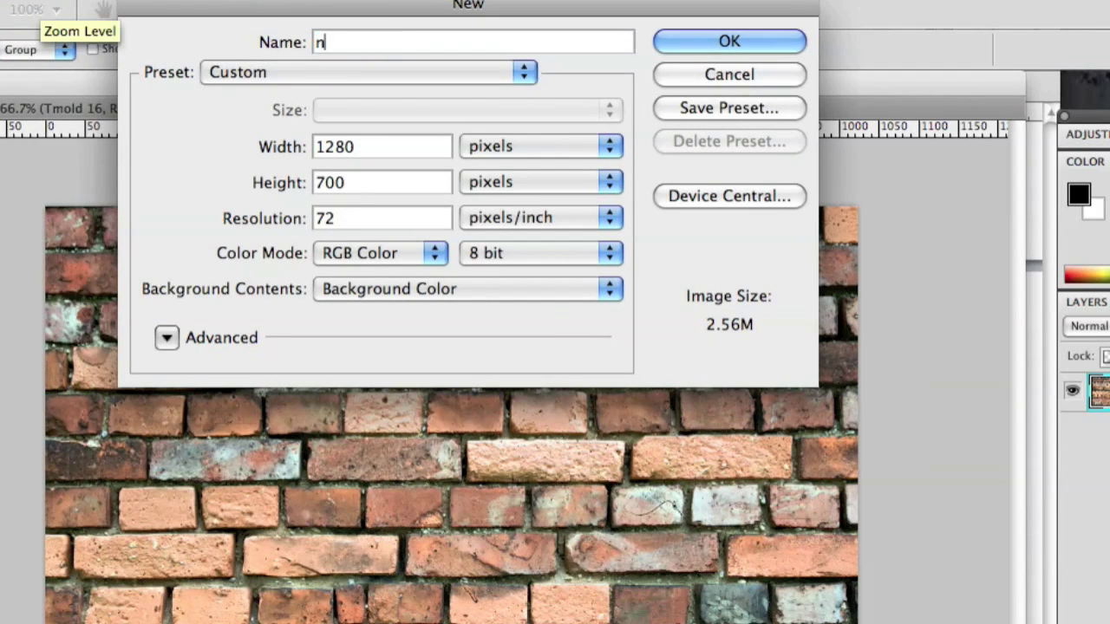
type("eon offec")
key("BackSpace")
key("BackSpace")
key("BackSpace")
key("BackSpace")
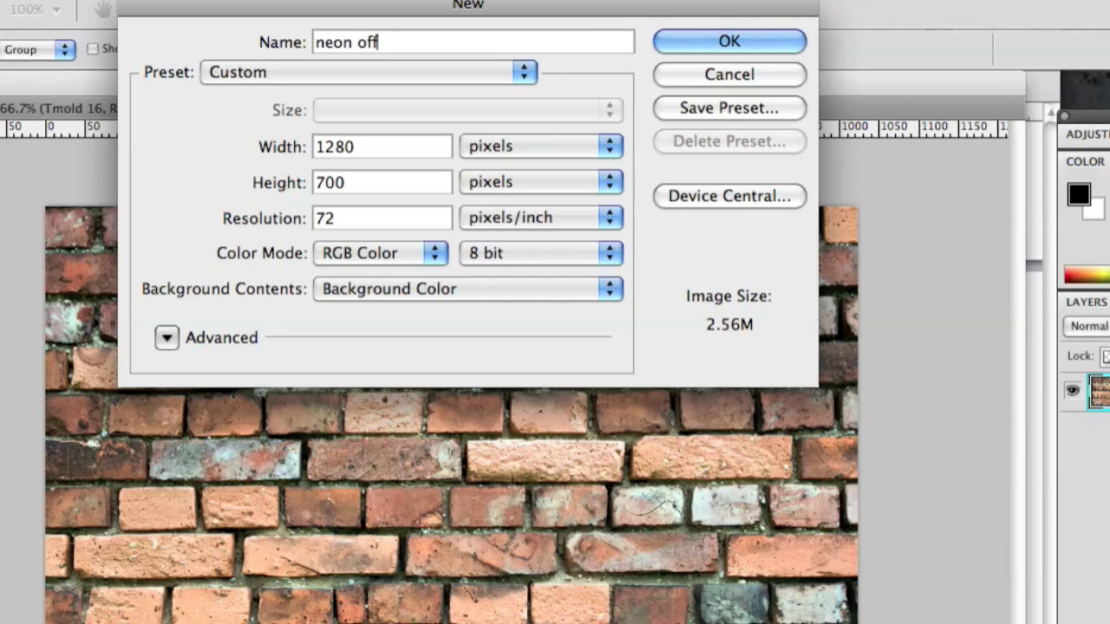
key("BackSpace")
type("effect")
key("Tab")
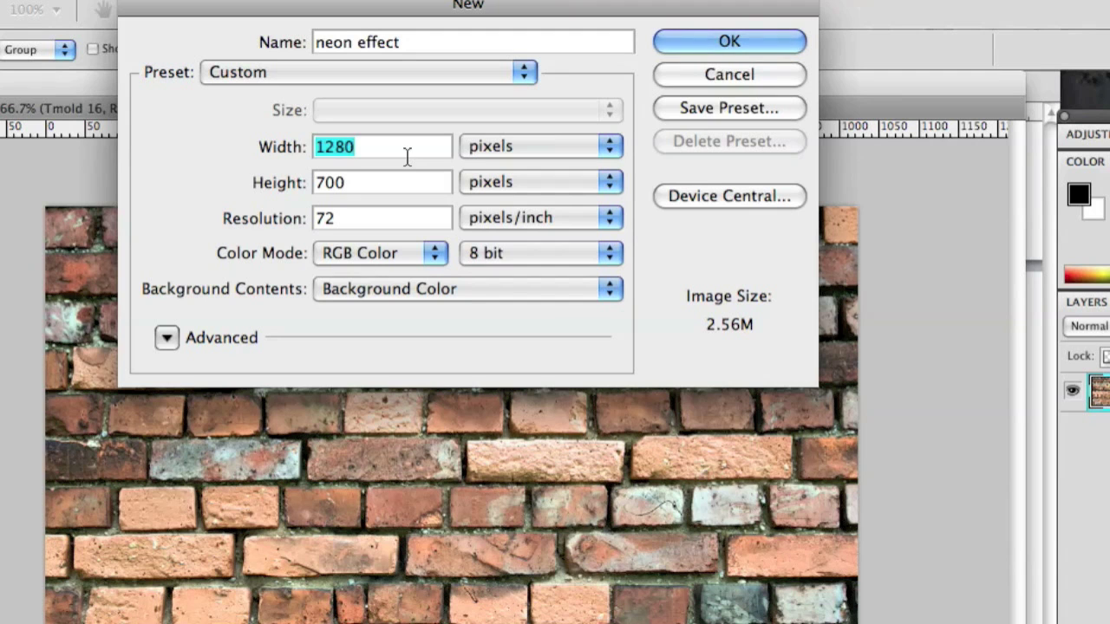
key("Tab")
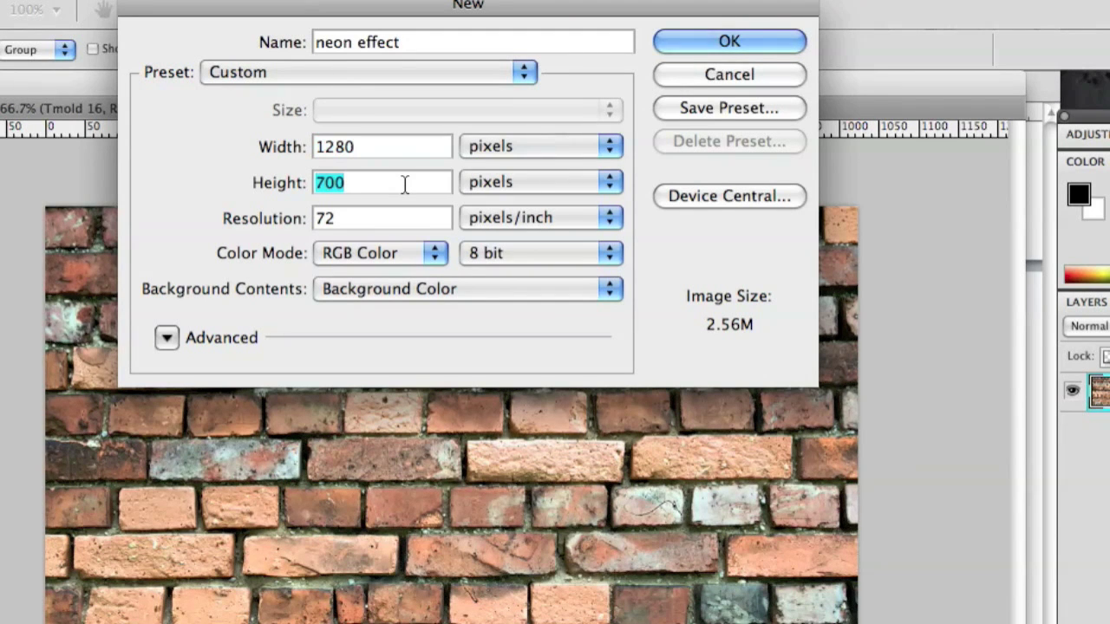
left_click(754, 44)
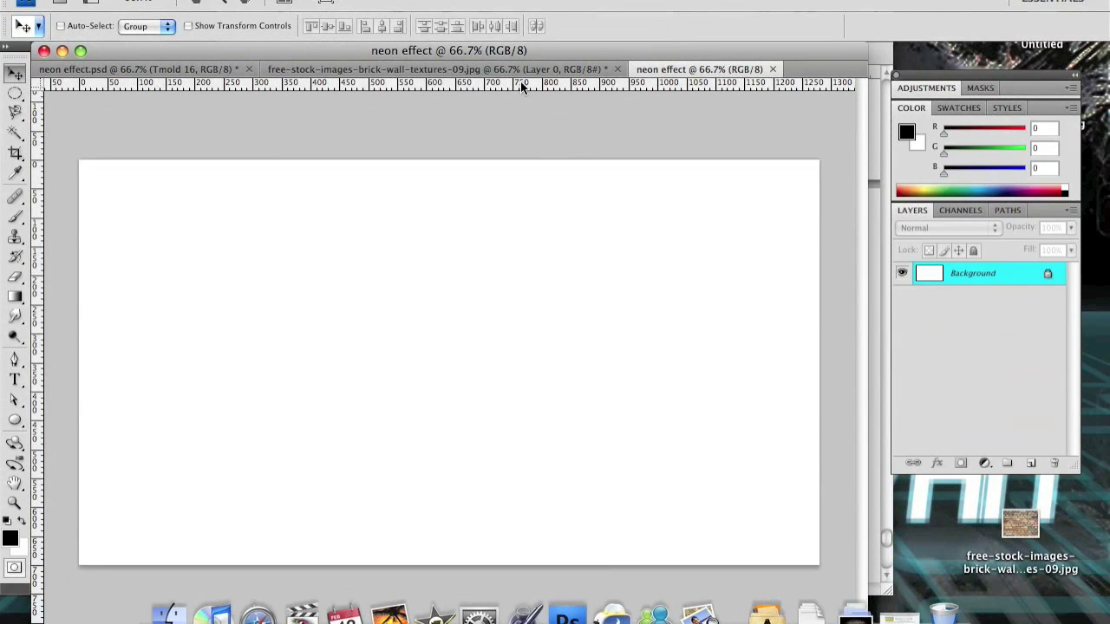
Copy the brick texture into neon effect and free-transform it to fill the whole canvas
left_click(526, 66)
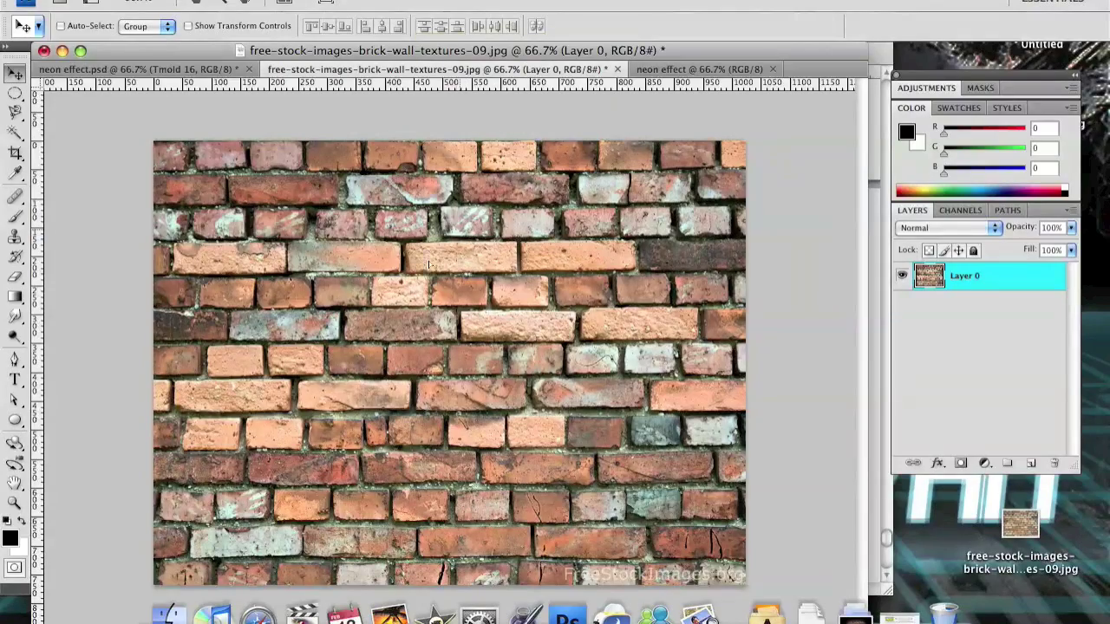
left_click_drag(429, 264, 375, 222)
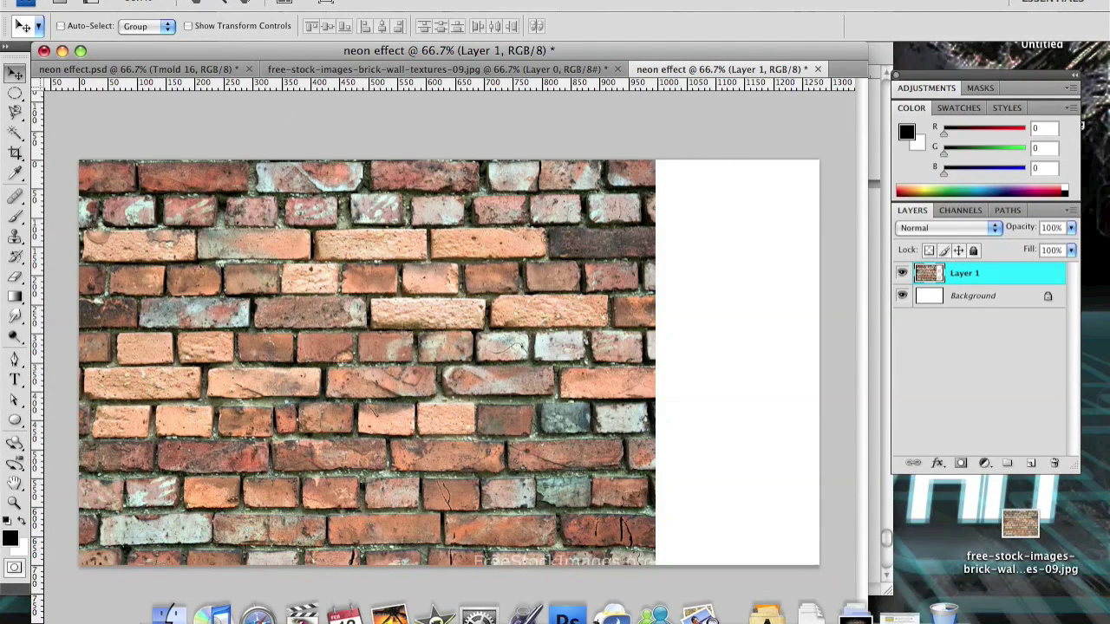
left_click(178, 1)
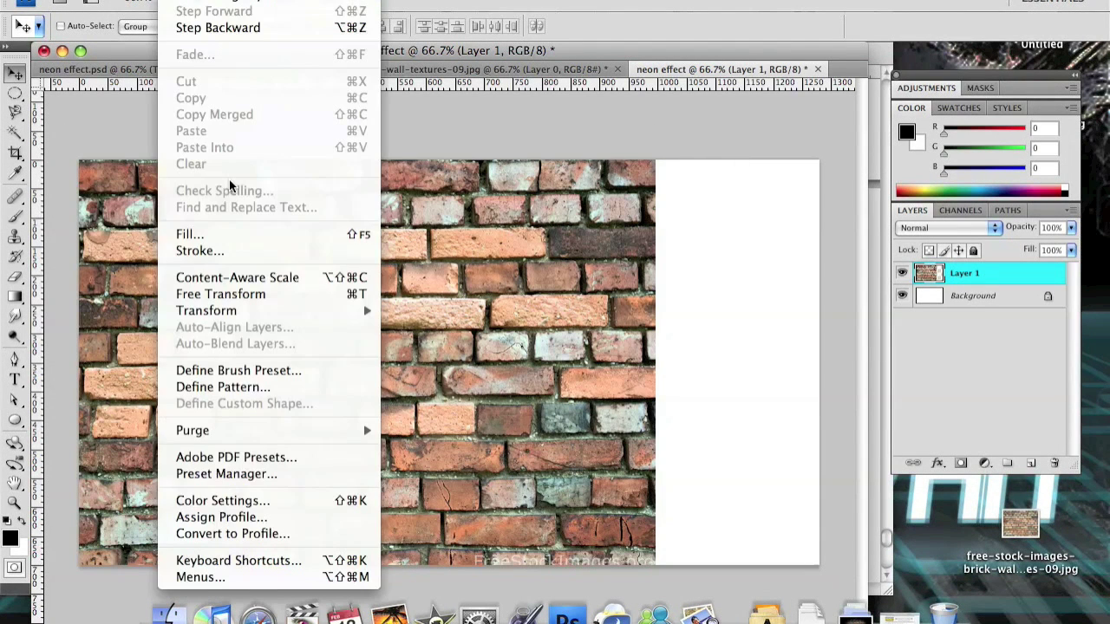
mouse_move(222, 314)
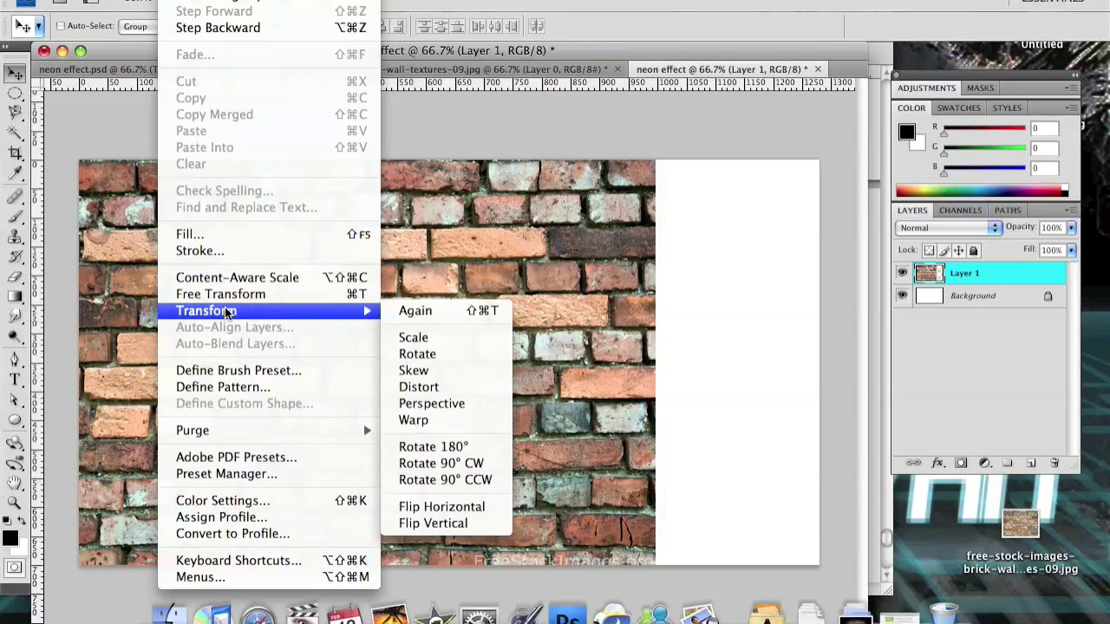
left_click(231, 295)
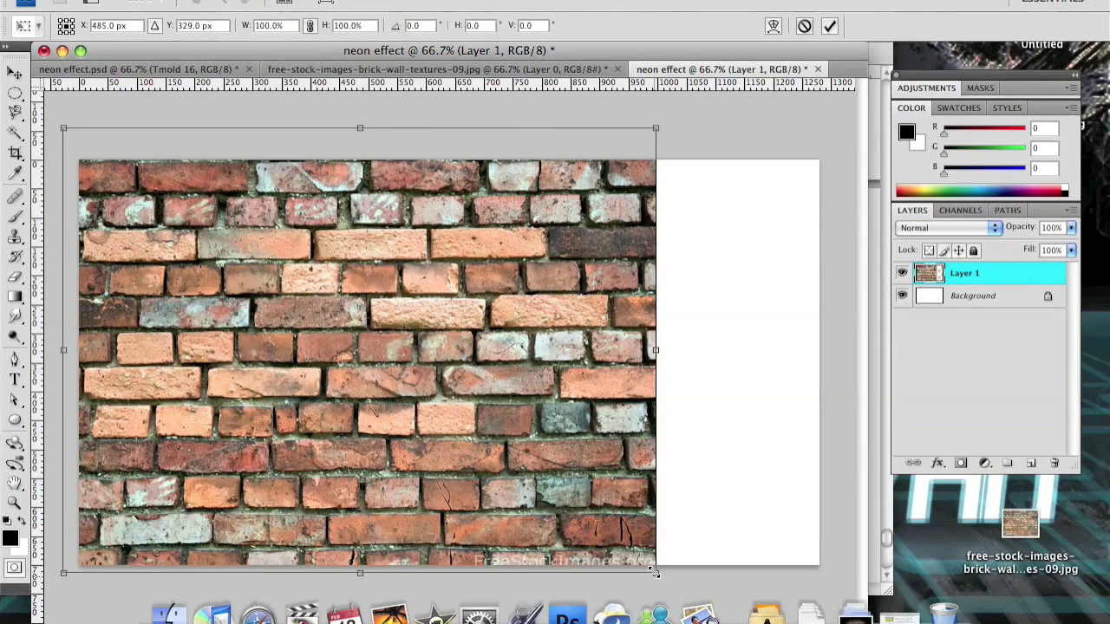
left_click_drag(655, 355, 834, 351)
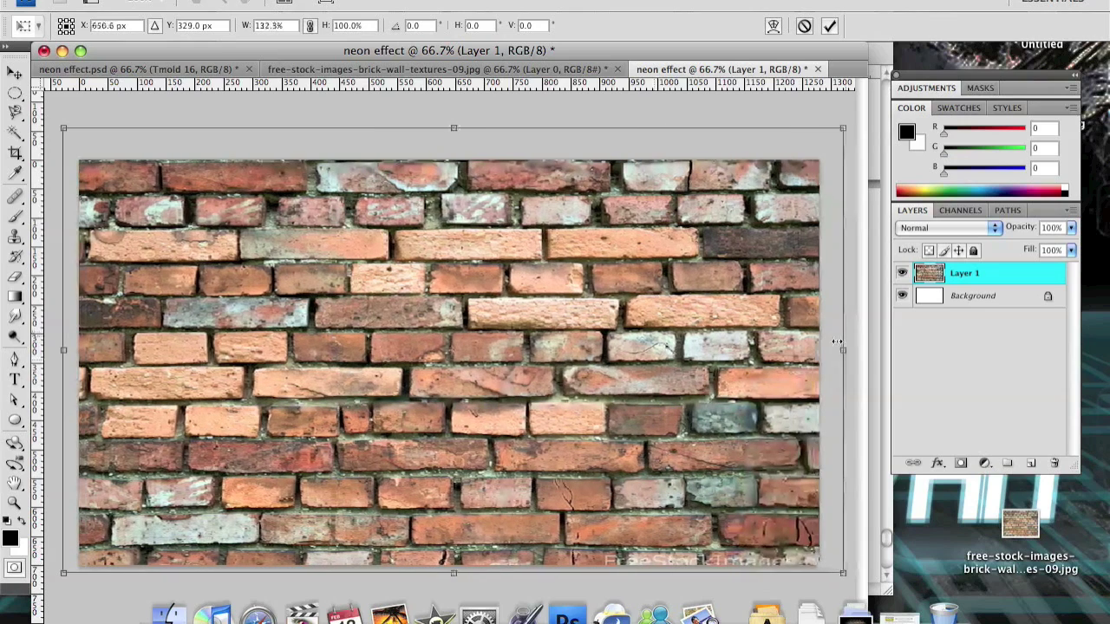
key("Return")
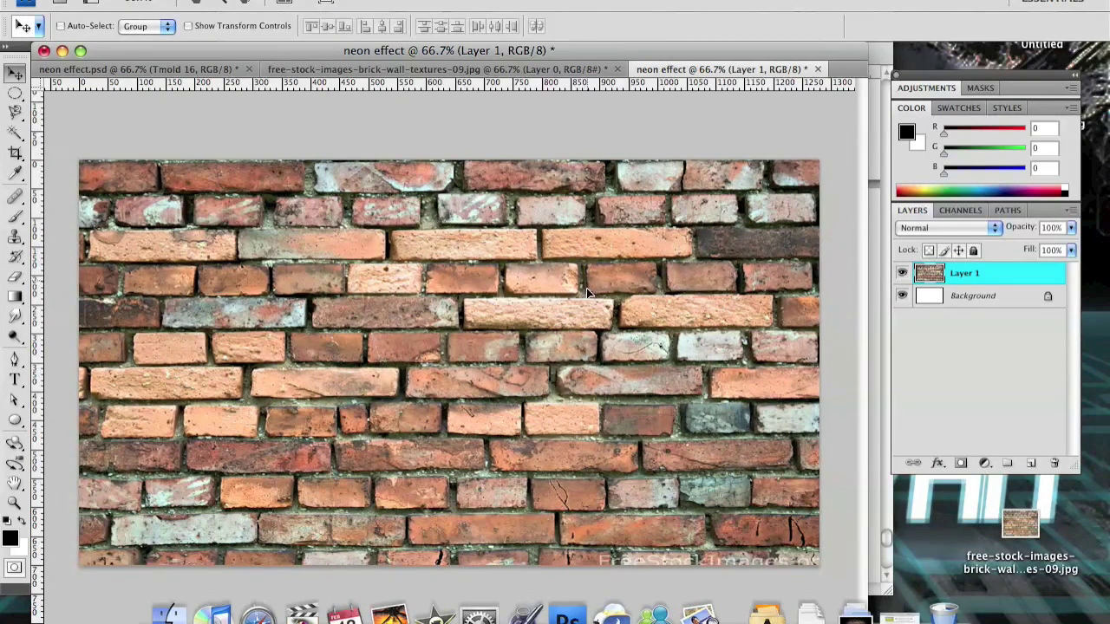
left_click_drag(586, 288, 590, 314)
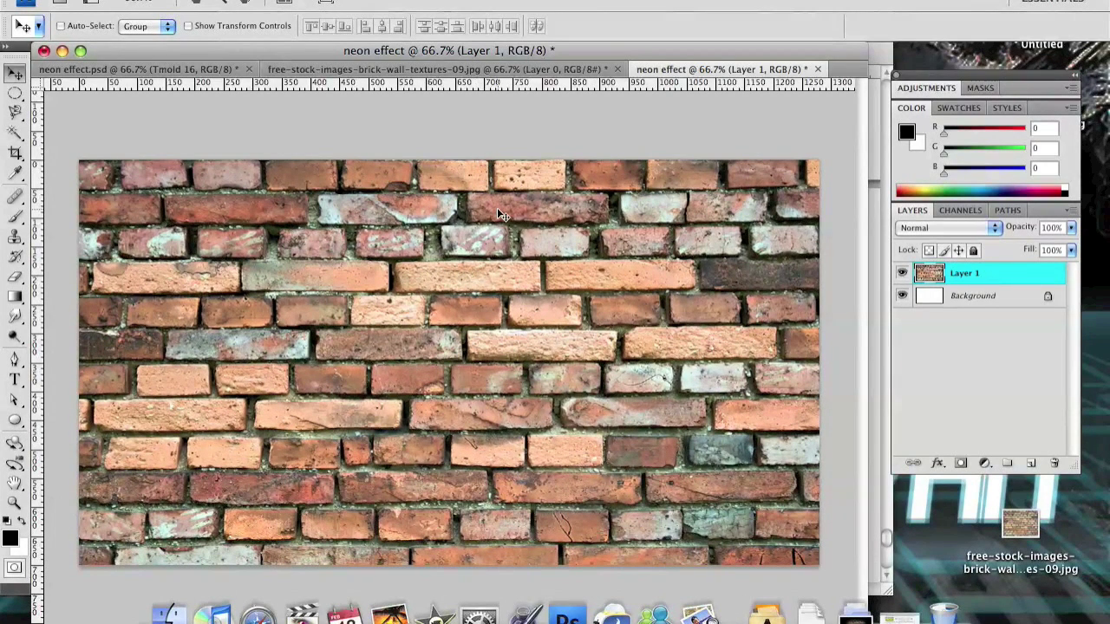
key("shift+Left")
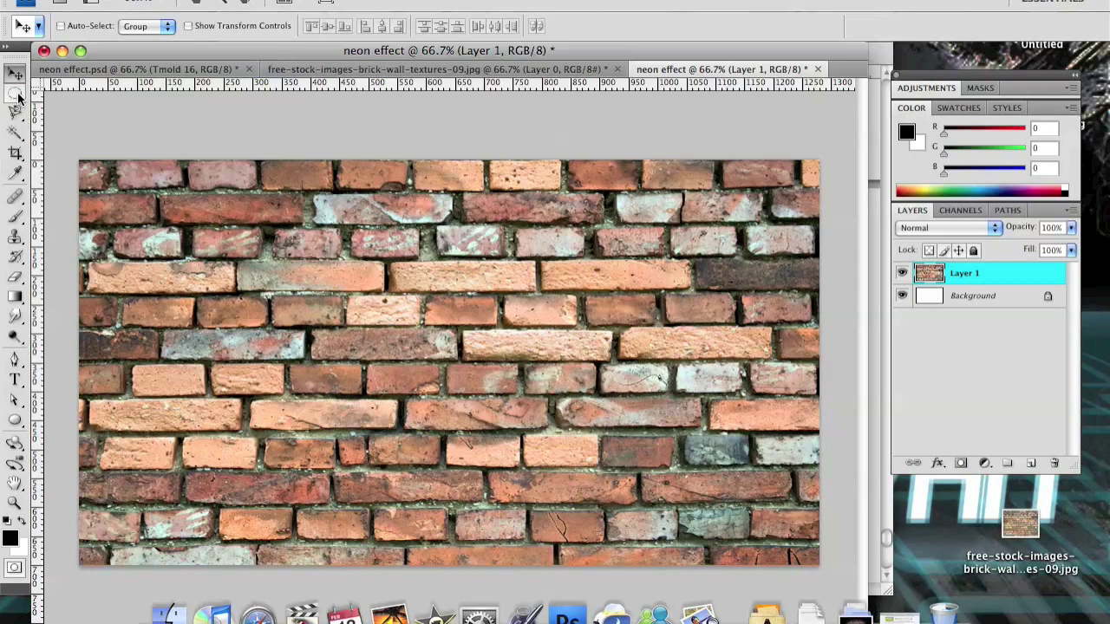
Darken the brick layer with Brightness -92 and Contrast -24
left_click(217, 0)
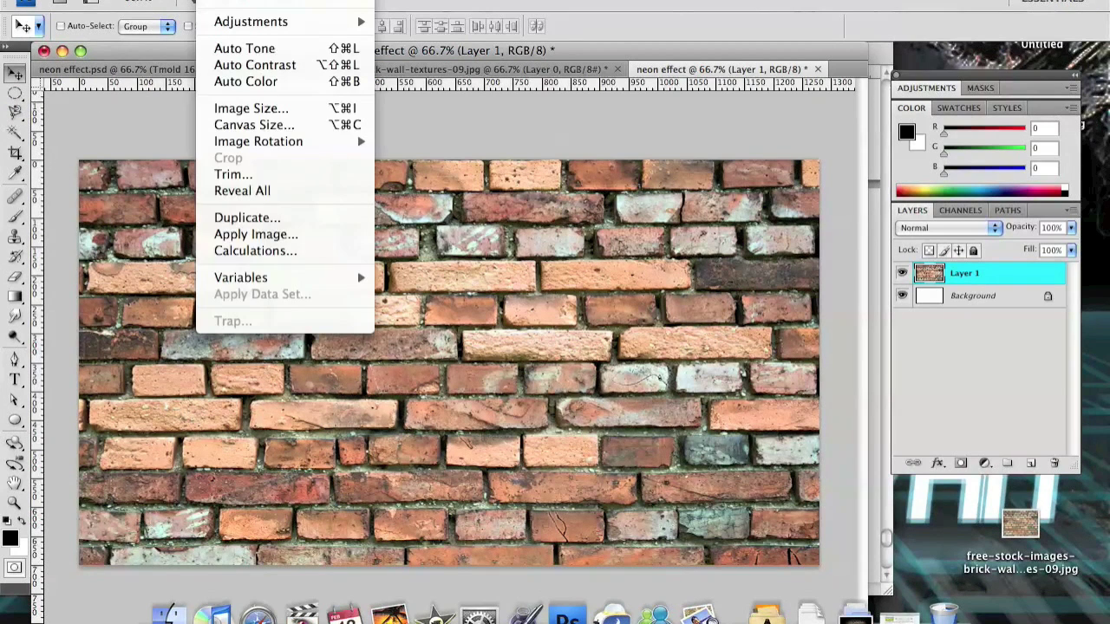
mouse_move(243, 22)
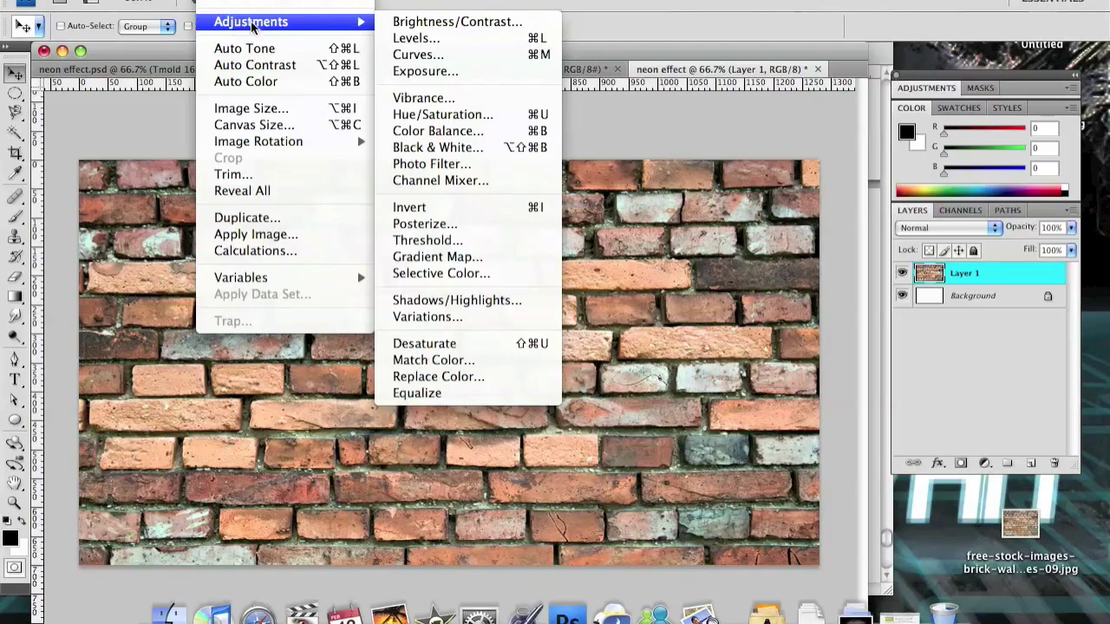
left_click(399, 22)
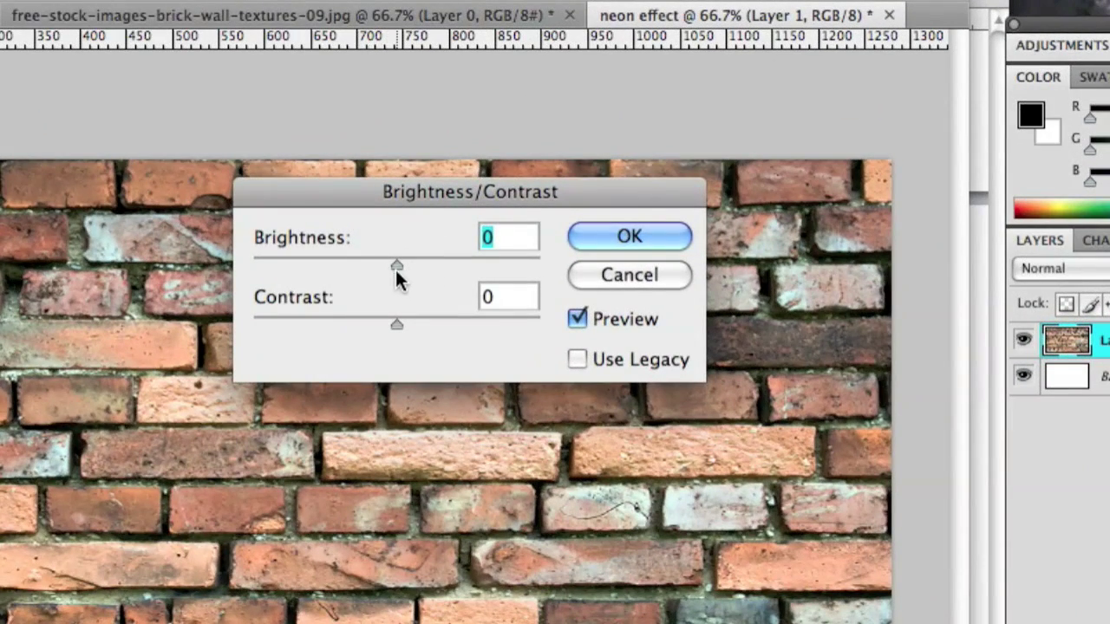
left_click_drag(406, 270, 308, 268)
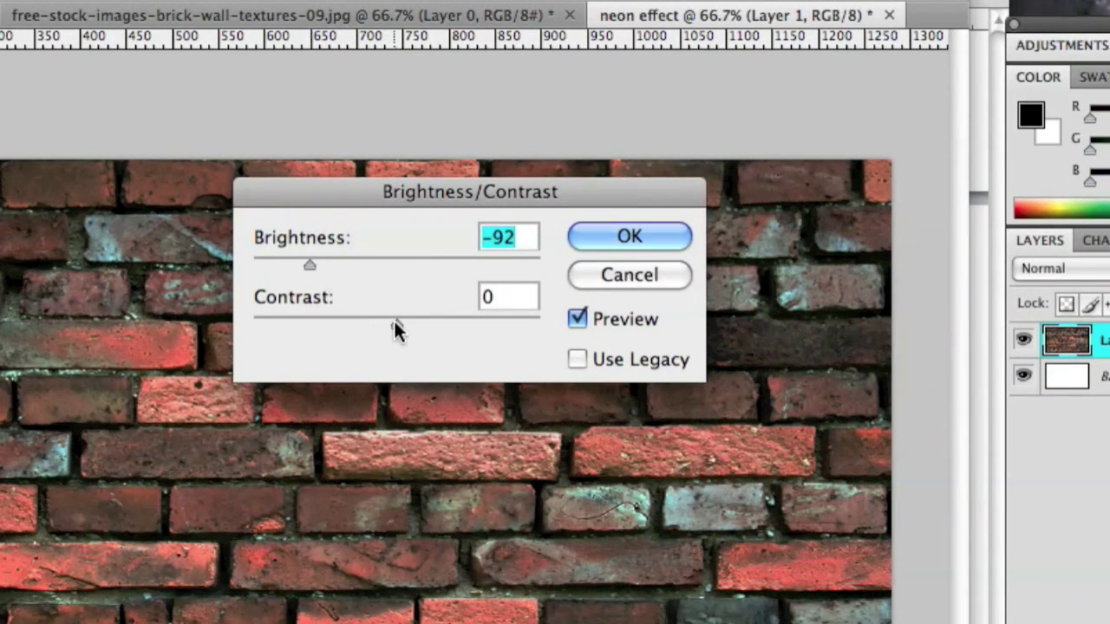
left_click_drag(394, 319, 328, 327)
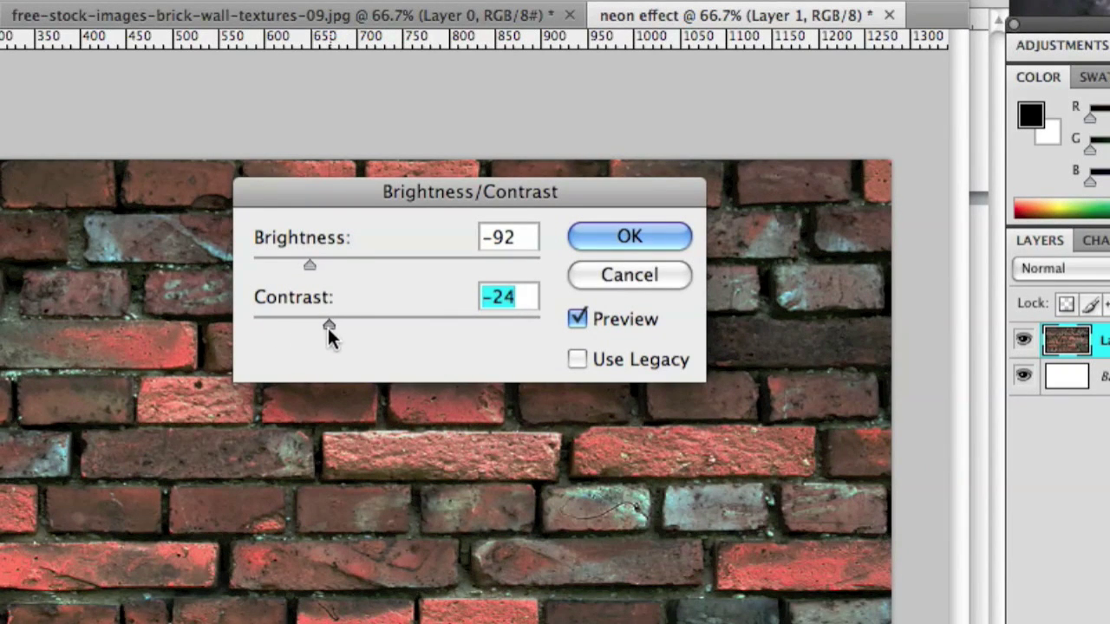
left_click(672, 239)
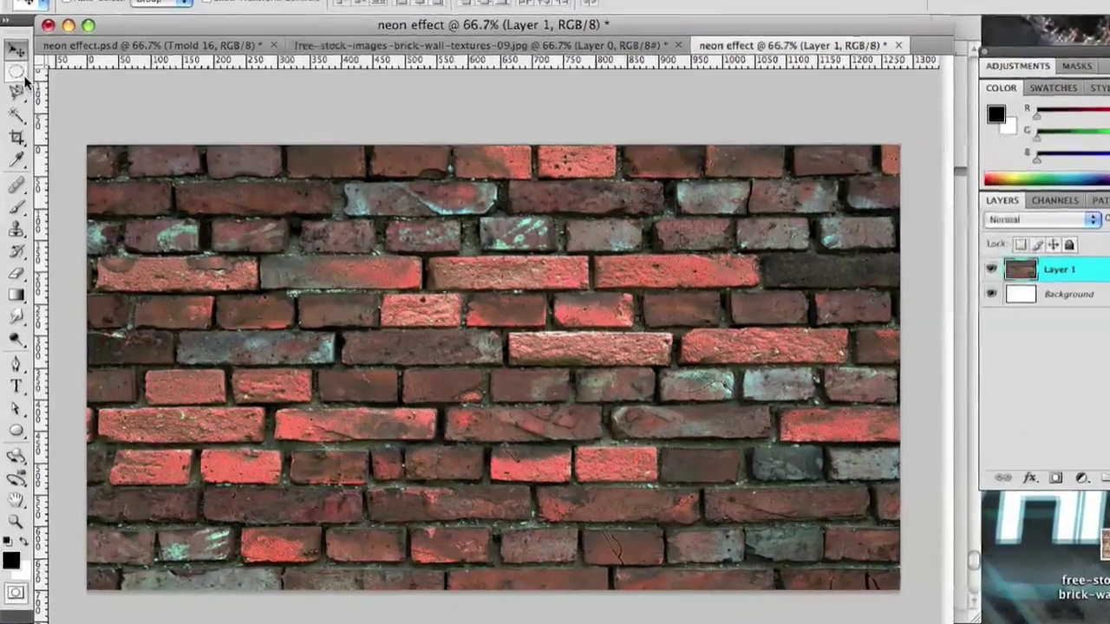
left_click(16, 72)
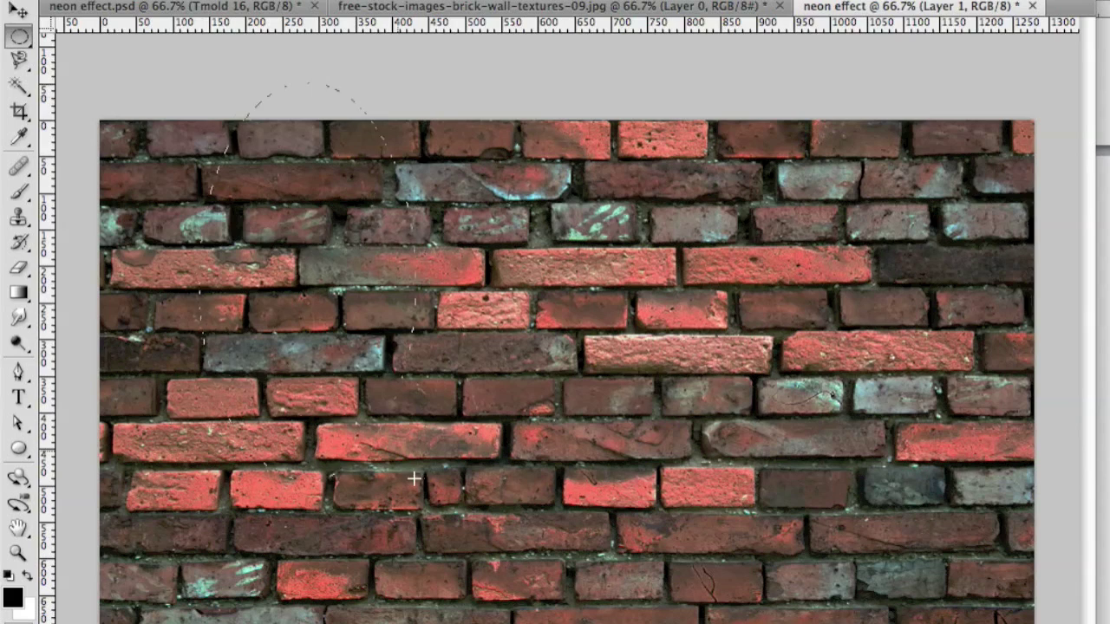
Draw a 30 px feathered oval selection over the bricks and nudge it to the centre
left_click_drag(413, 478, 871, 619)
key("shift+Down")
key("shift+Down")
key("shift+Down")
key("shift+Down")
key("shift+Down")
key("shift+Down")
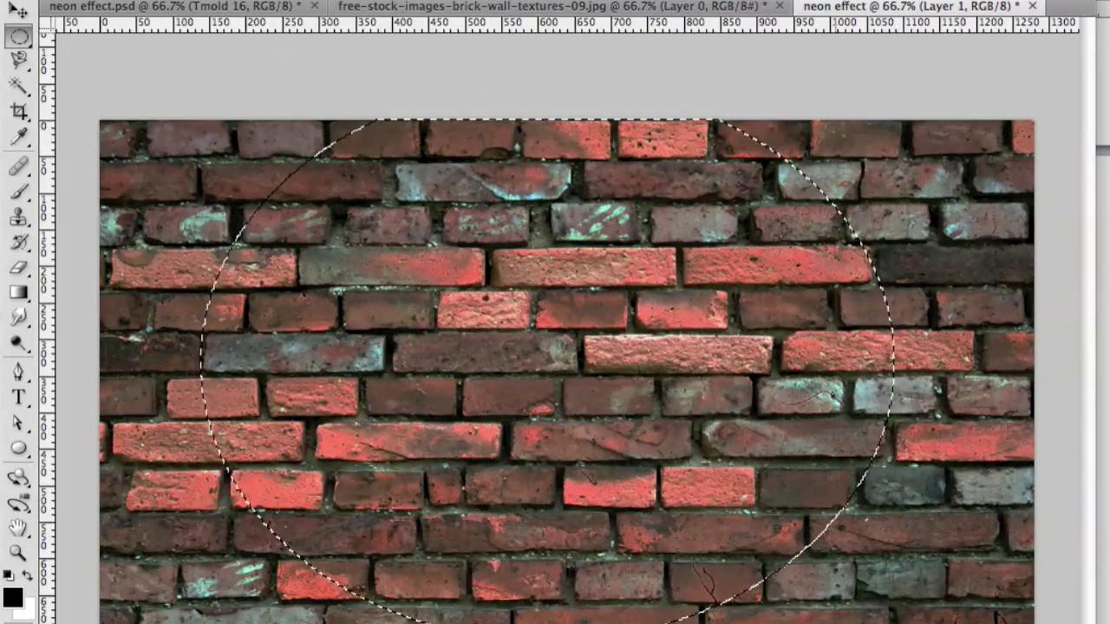
key("shift+Right")
key("shift+Right")
key("shift+Right")
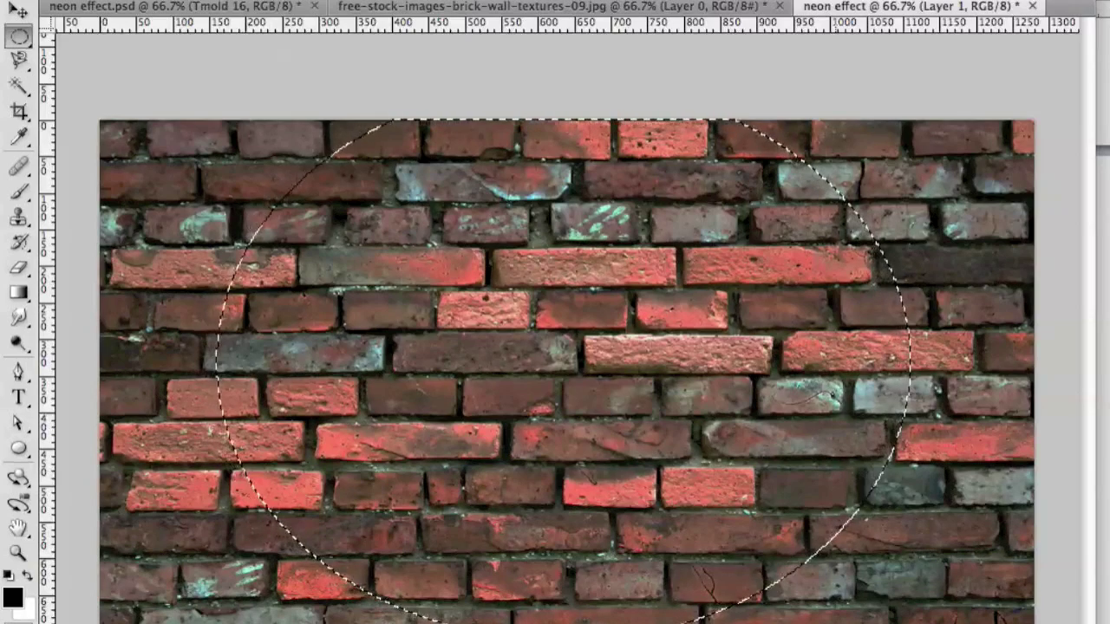
key("Left")
key("Left")
key("Left")
key("Left")
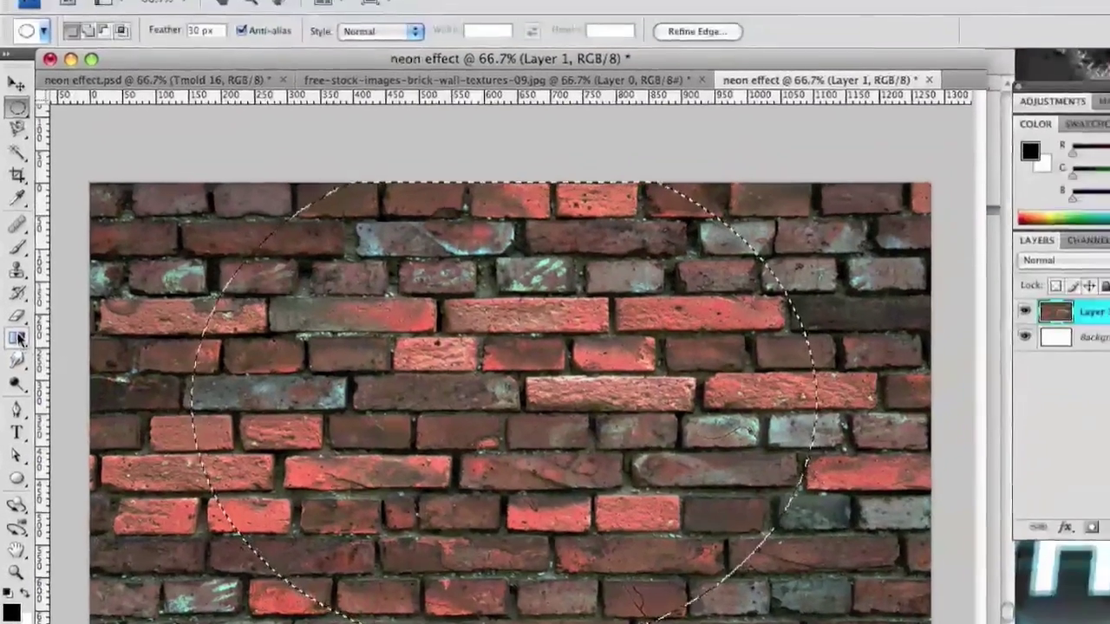
left_click(17, 338)
Choose the Foreground to Transparent gradient and invert the selection to outside the oval
left_click(128, 33)
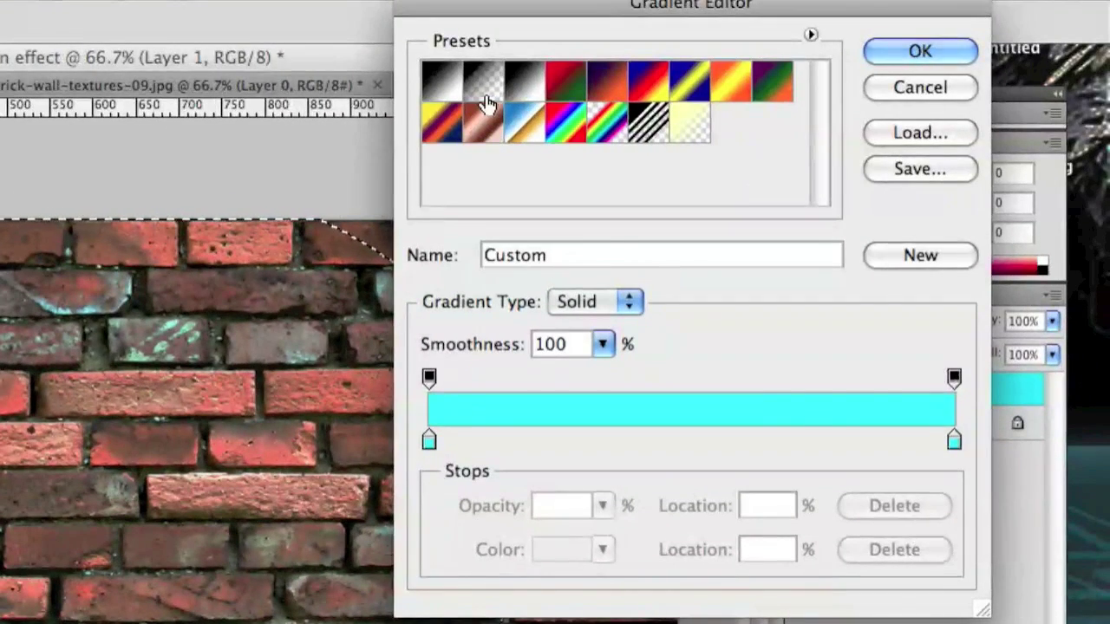
left_click(484, 97)
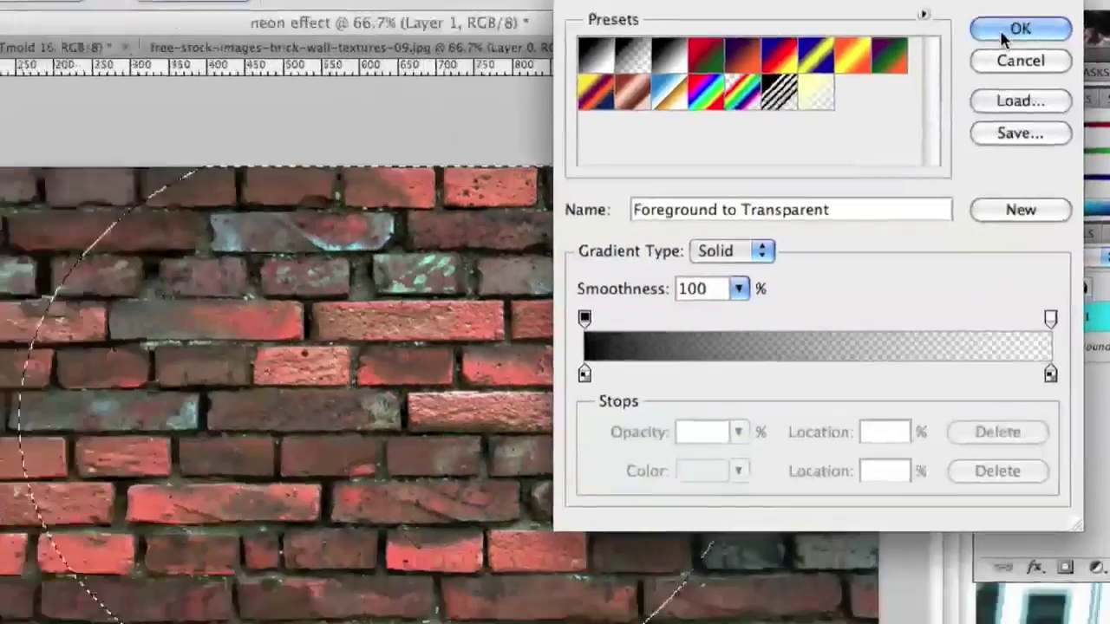
left_click(1000, 29)
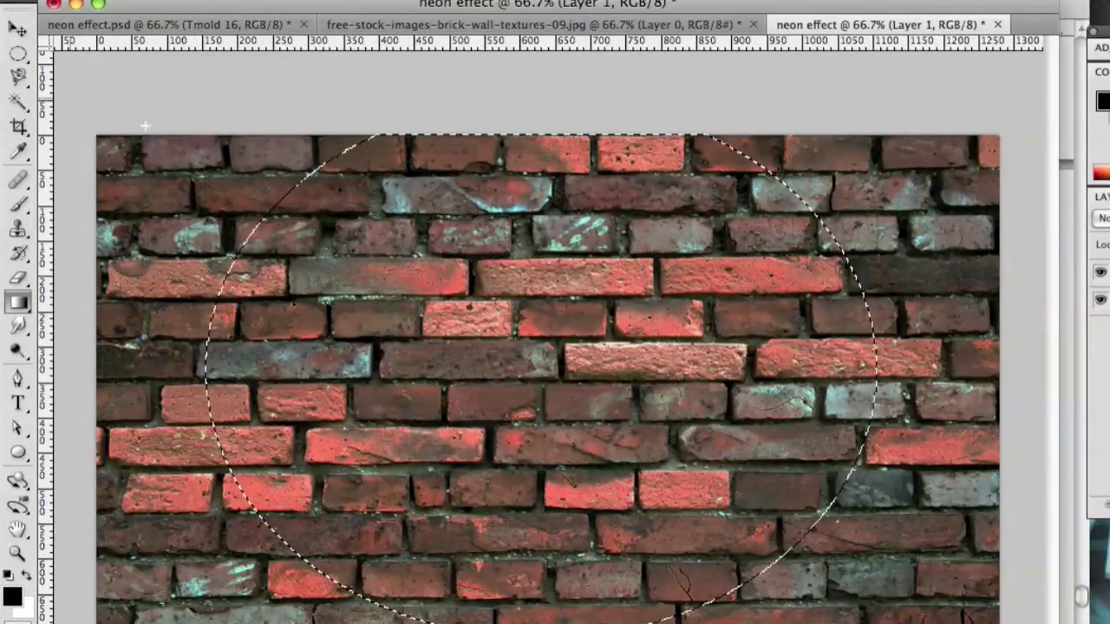
left_click_drag(69, 95, 473, 280)
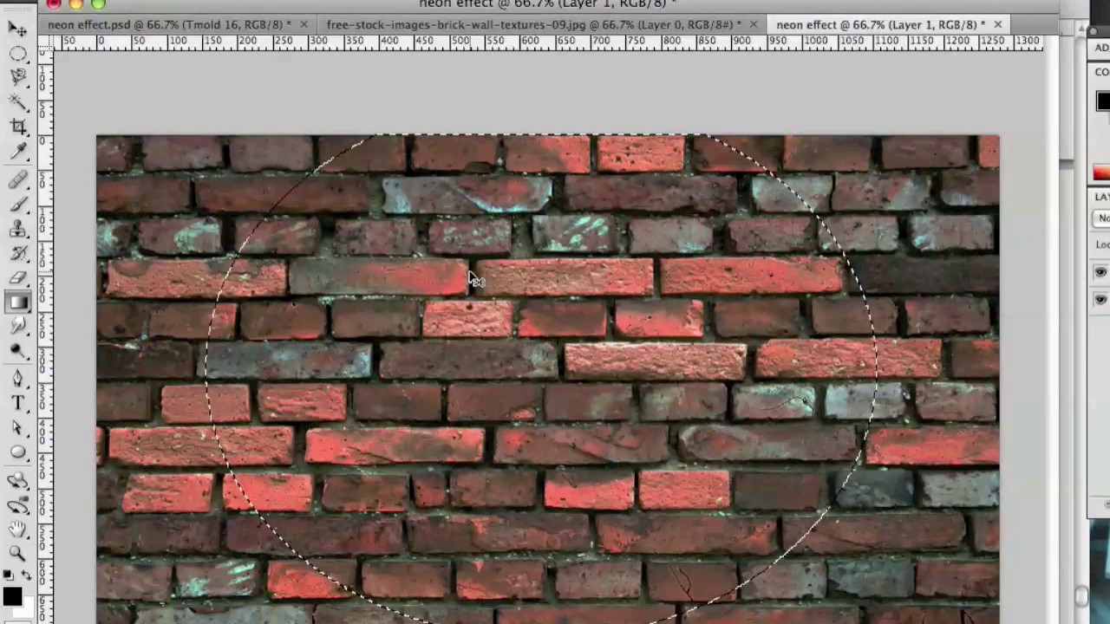
key("super+shift+i")
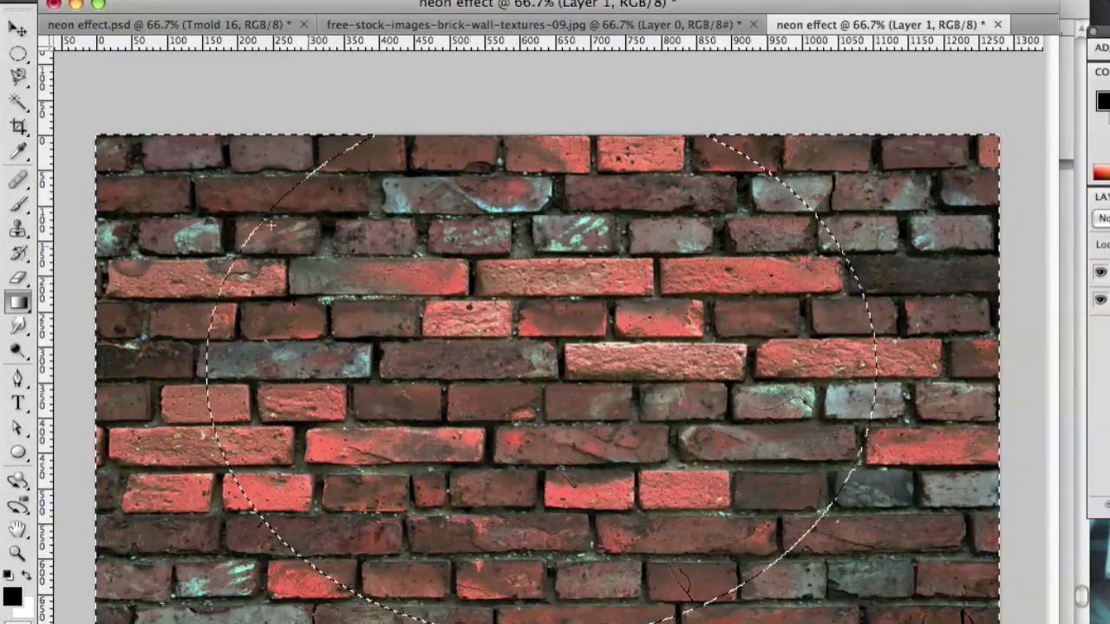
Drag black gradients inward from each corner and edge of the brick wall
left_click_drag(64, 57, 163, 135)
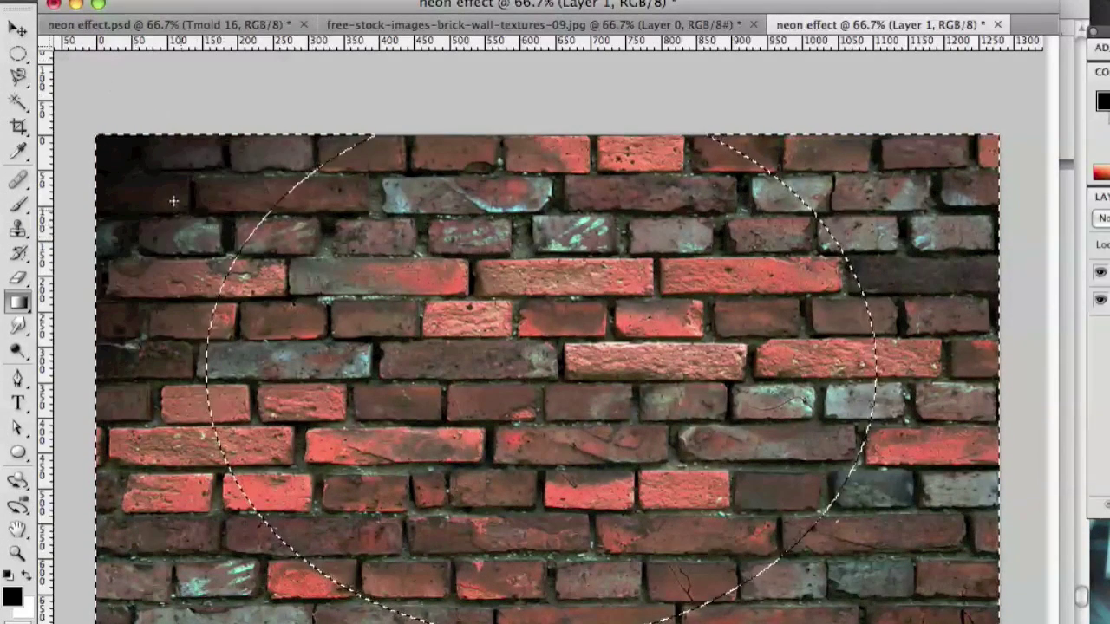
left_click_drag(97, 364, 243, 364)
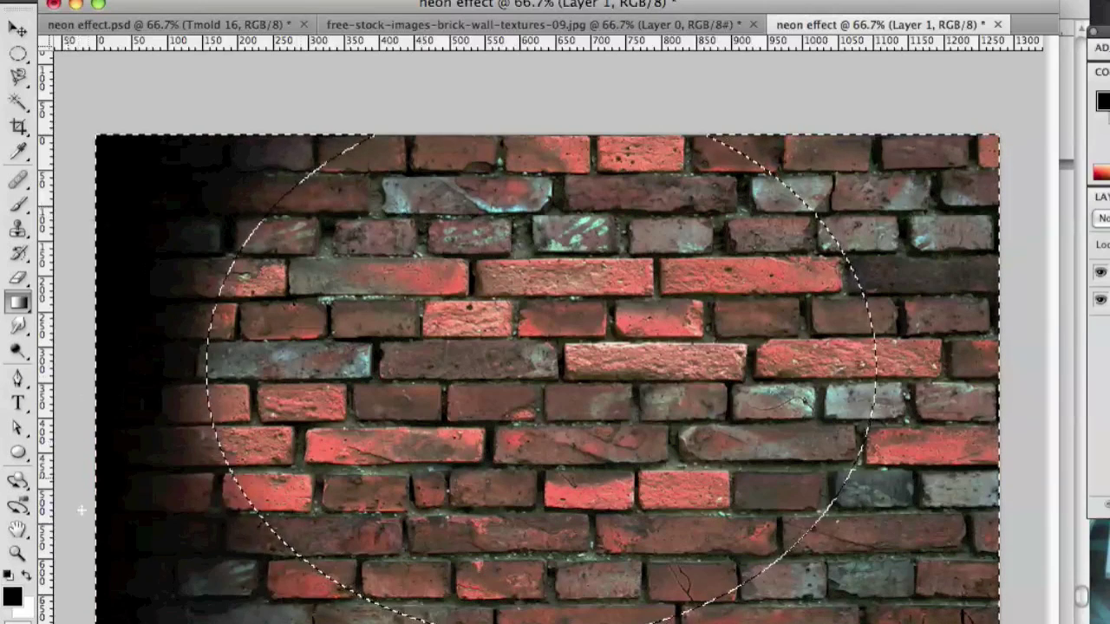
left_click_drag(81, 510, 151, 439)
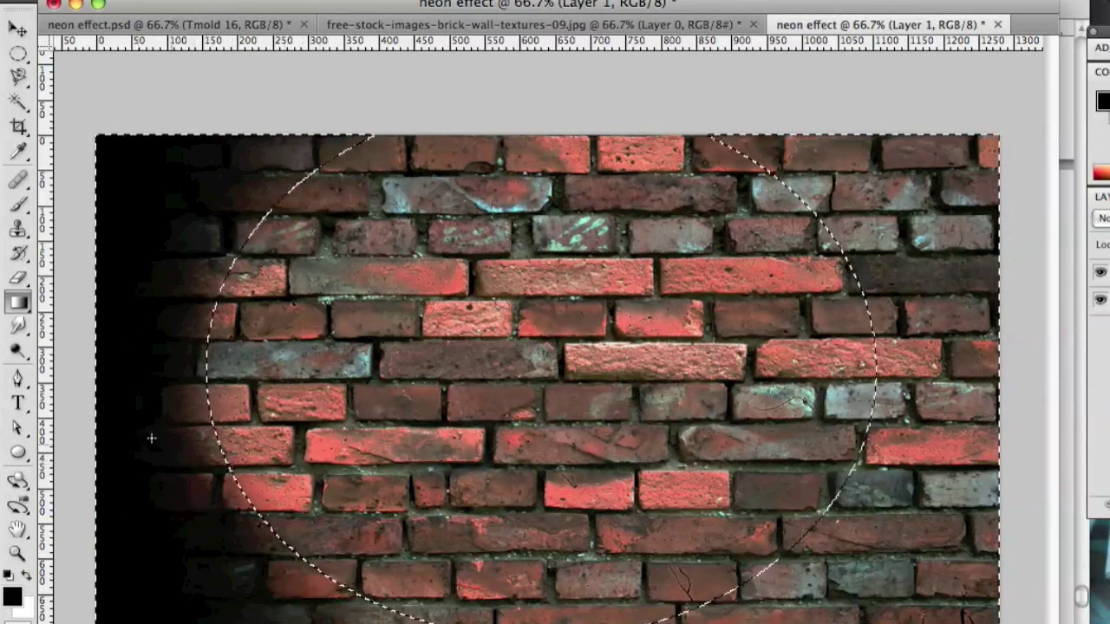
left_click_drag(77, 377, 264, 373)
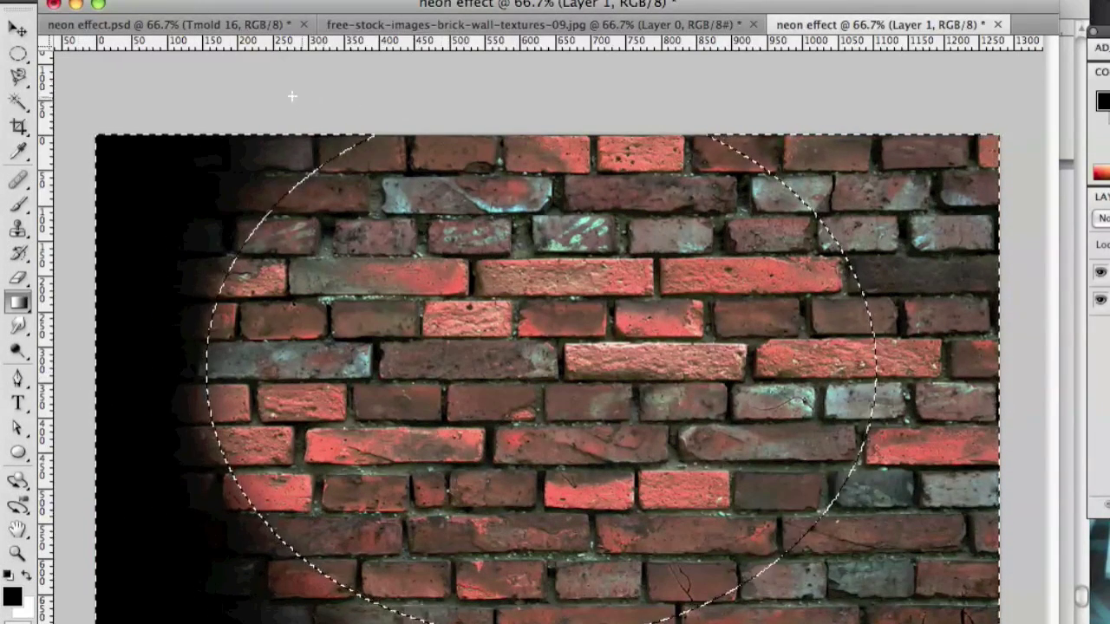
left_click_drag(386, 208, 386, 208)
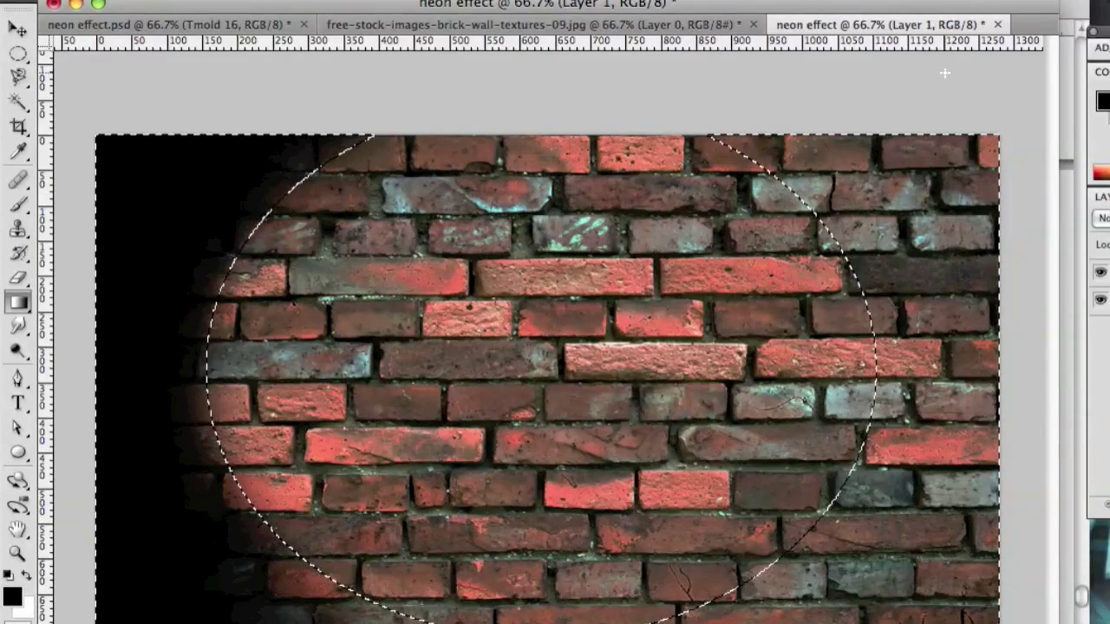
left_click_drag(707, 225, 709, 227)
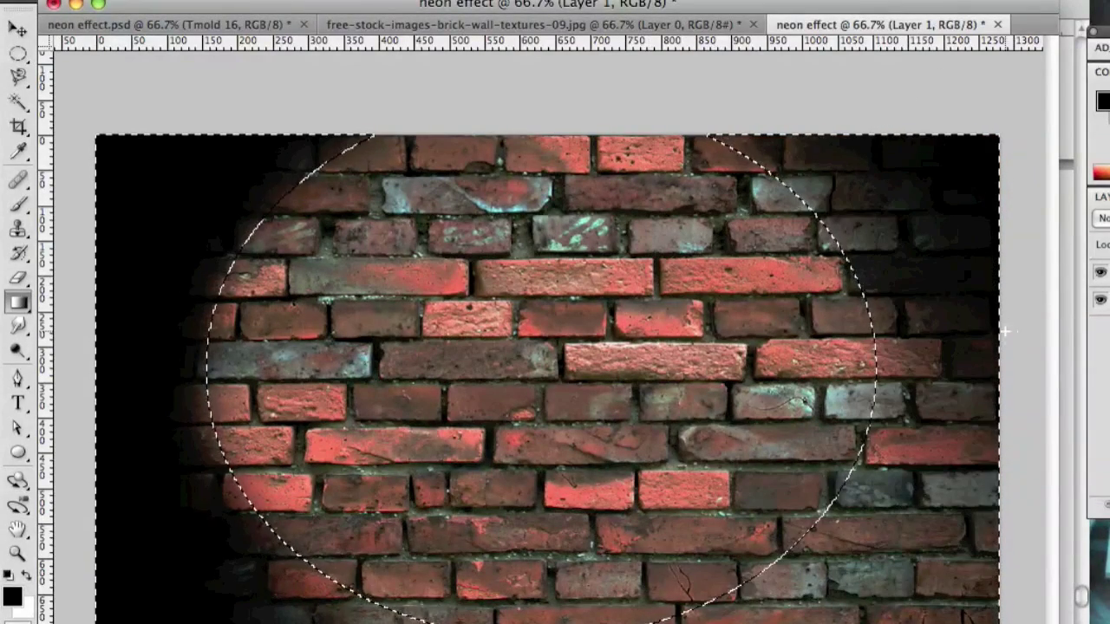
left_click_drag(1005, 332, 687, 340)
left_click_drag(783, 473, 783, 473)
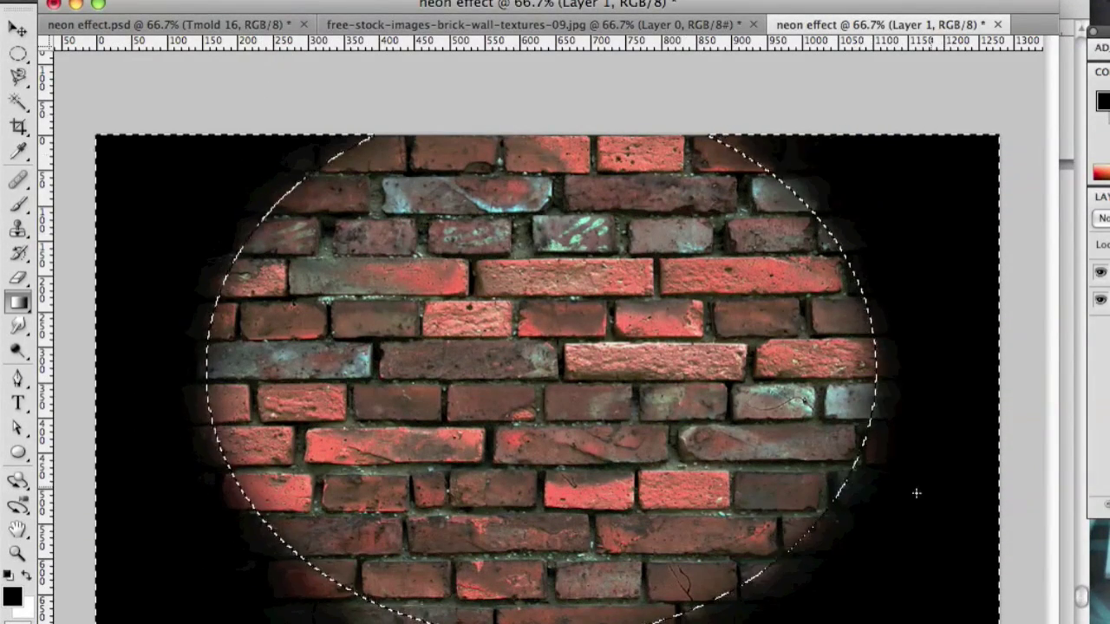
left_click_drag(299, 620, 363, 536)
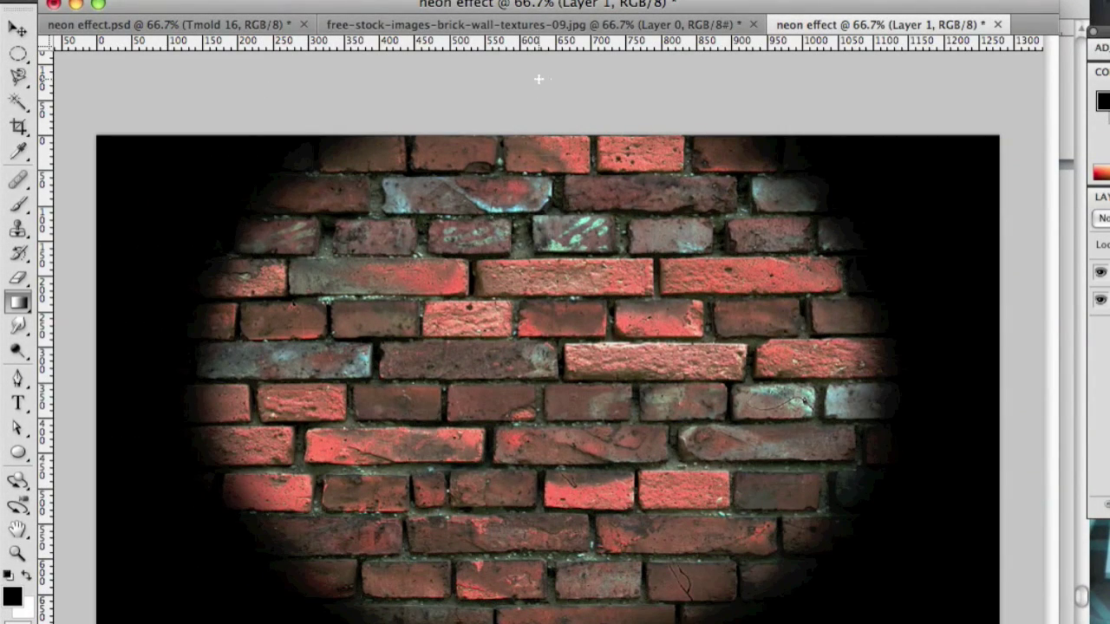
left_click_drag(535, 63, 542, 306)
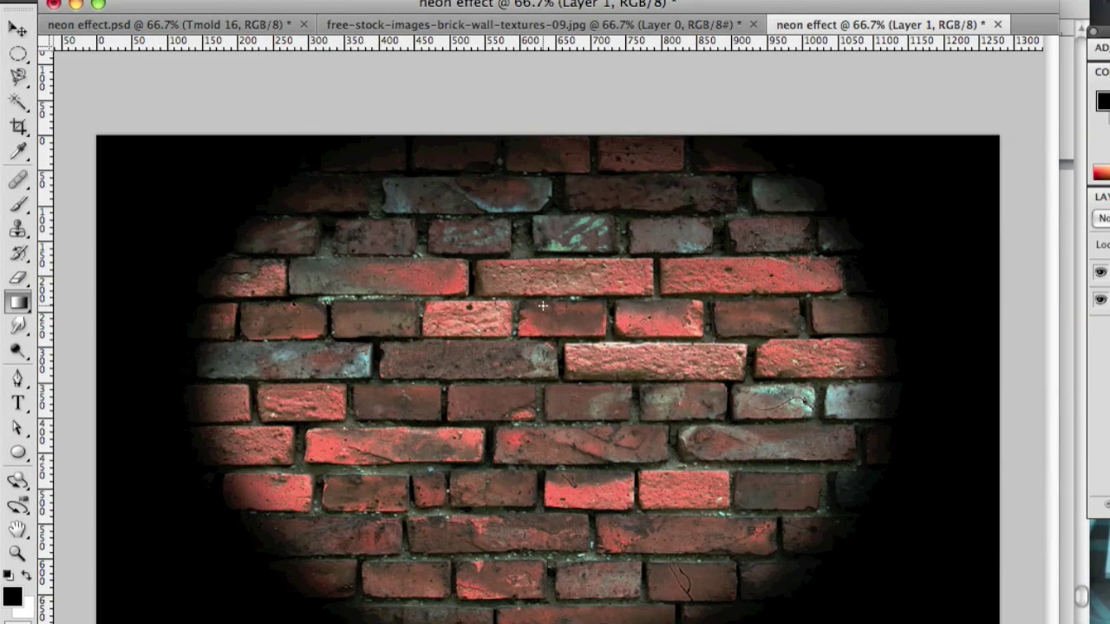
Deepen the black around all sides and rename the layer to bricks
left_click_drag(79, 336, 316, 350)
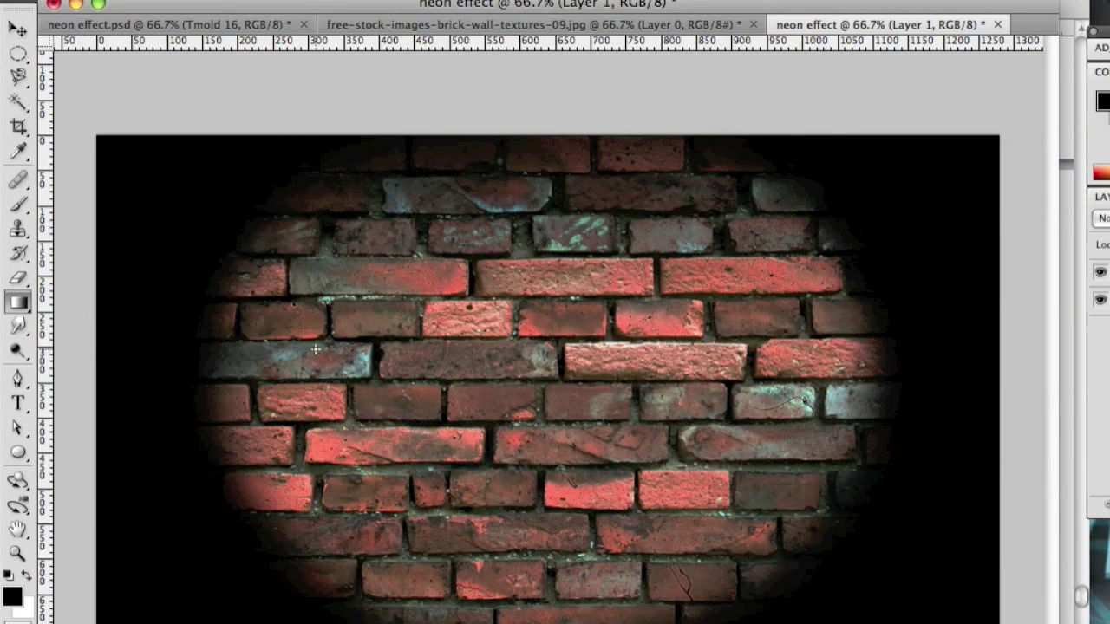
left_click_drag(143, 111, 389, 318)
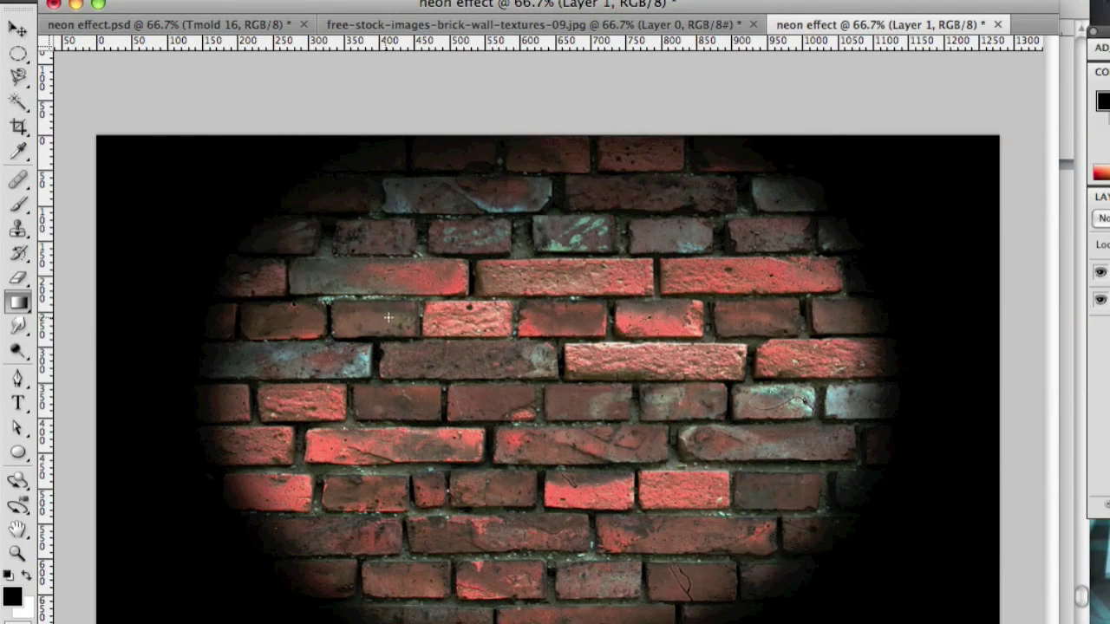
left_click_drag(1002, 115, 682, 295)
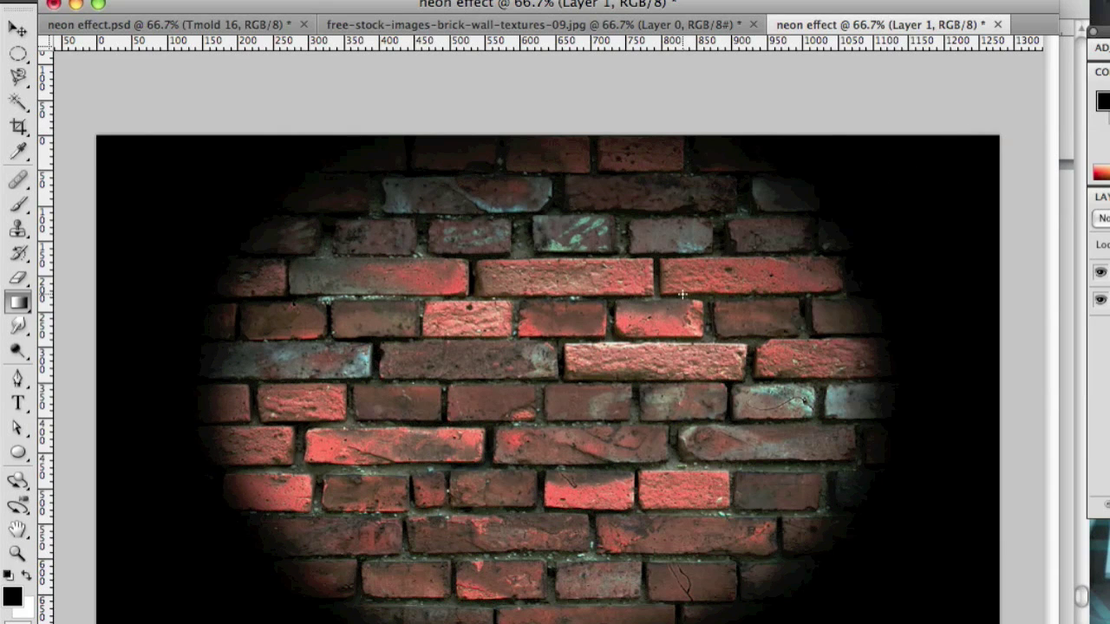
left_click_drag(901, 620, 787, 468)
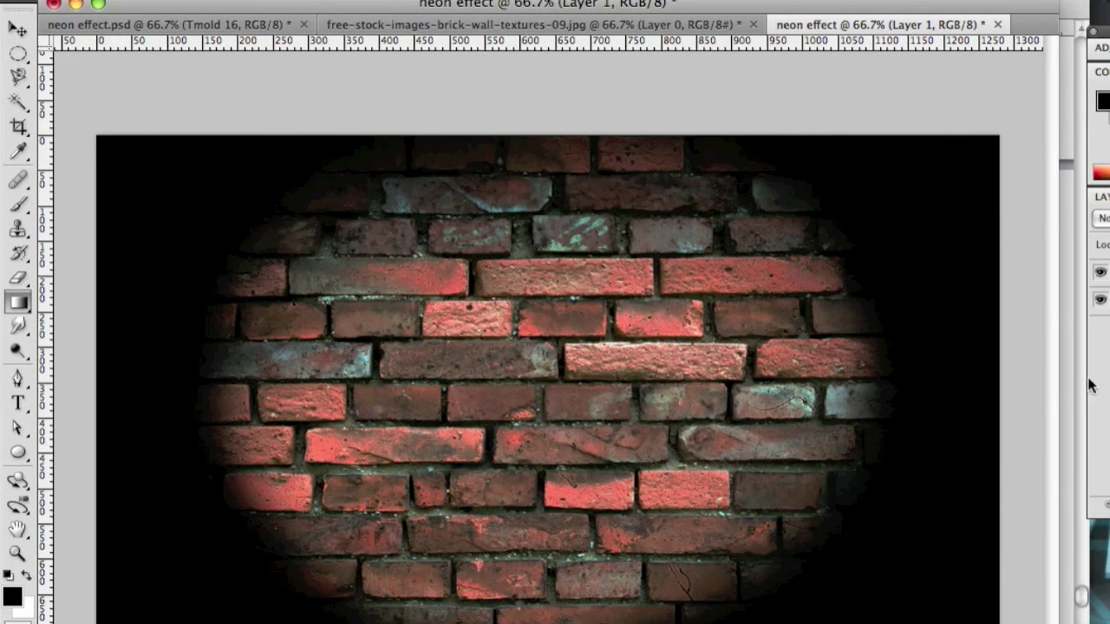
left_click_drag(1035, 391, 651, 387)
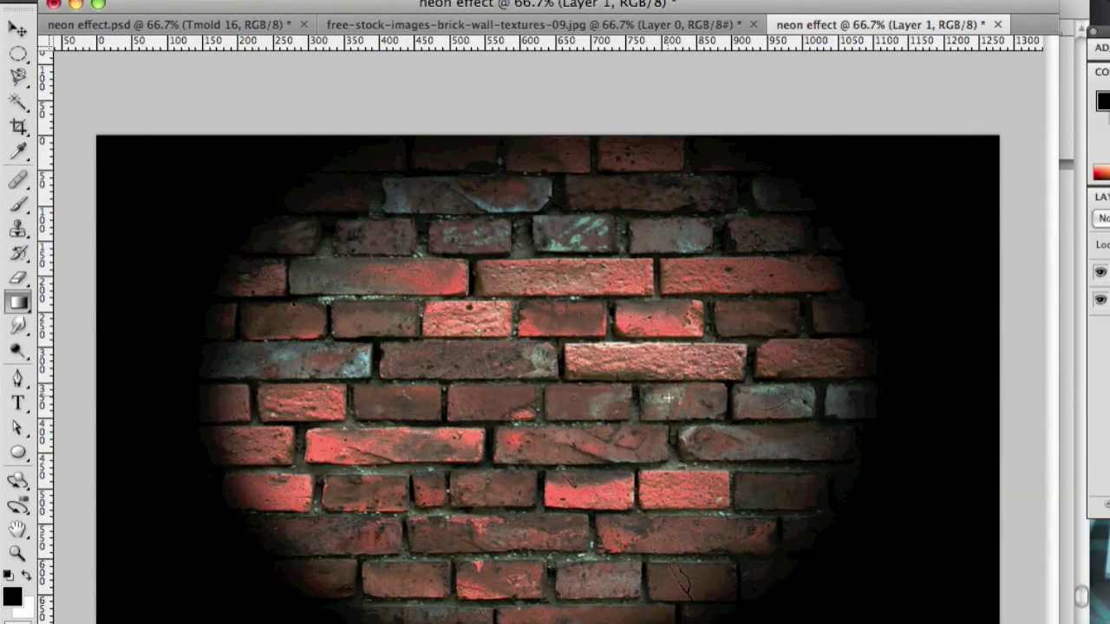
left_click_drag(75, 350, 507, 326)
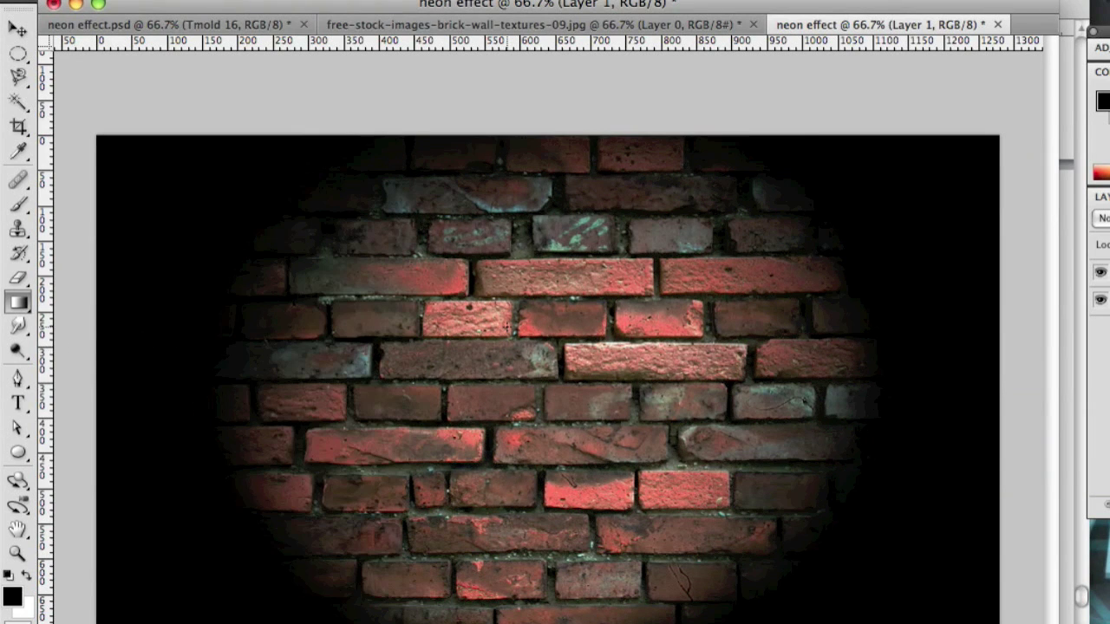
left_click_drag(568, 135, 571, 293)
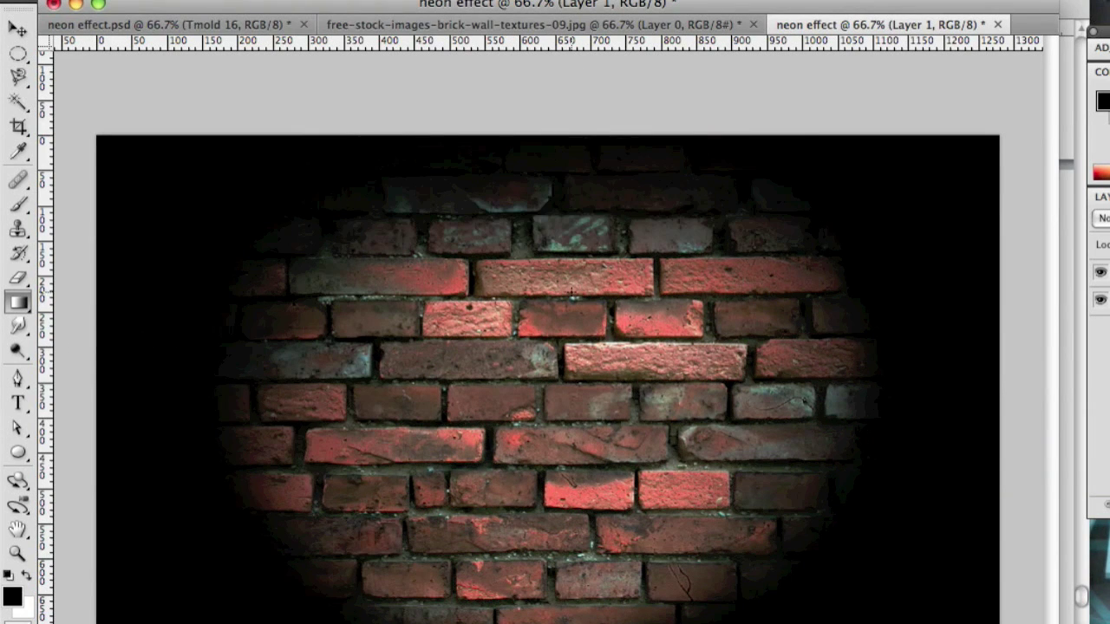
left_click_drag(508, 622, 508, 465)
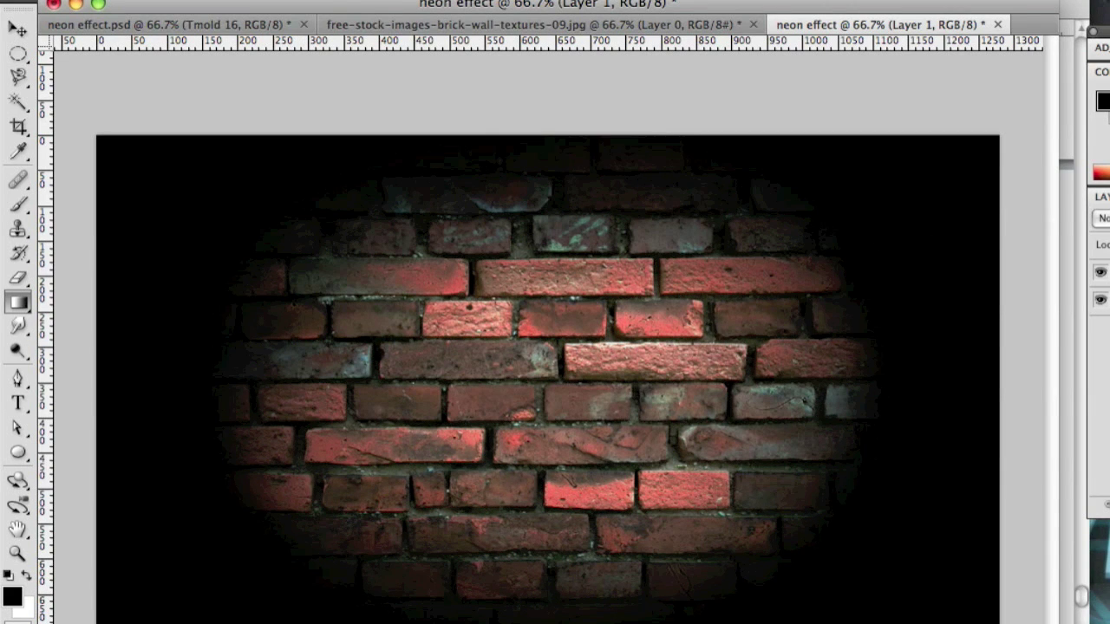
key("Return")
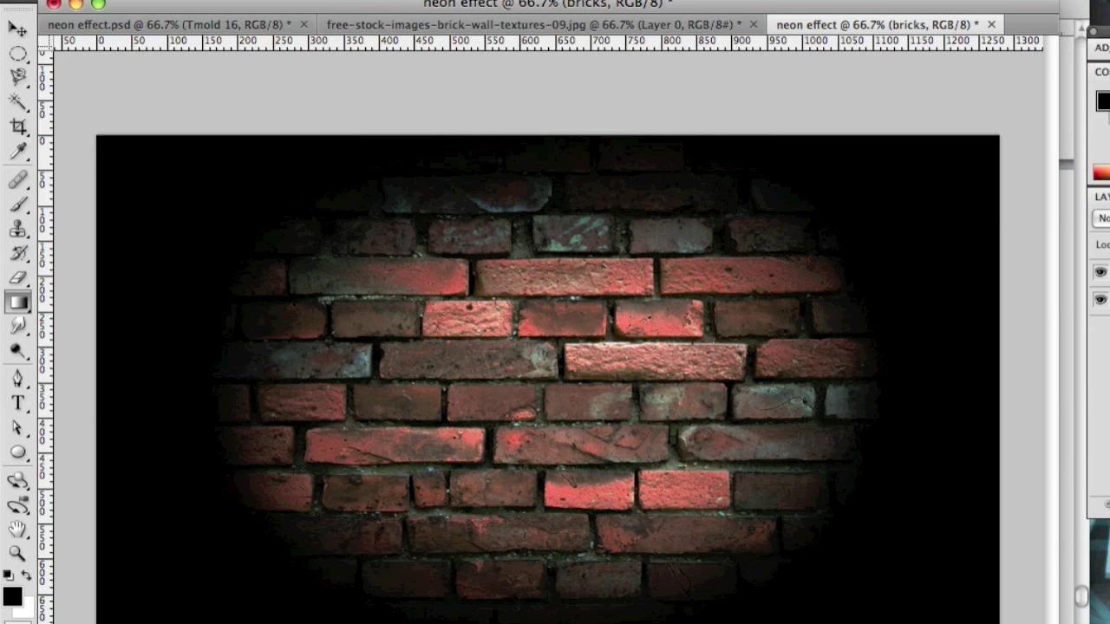
Type 'TMOLD 16' in pink Turntablz BB Bold at 135 pt across the bricks
left_click(21, 30)
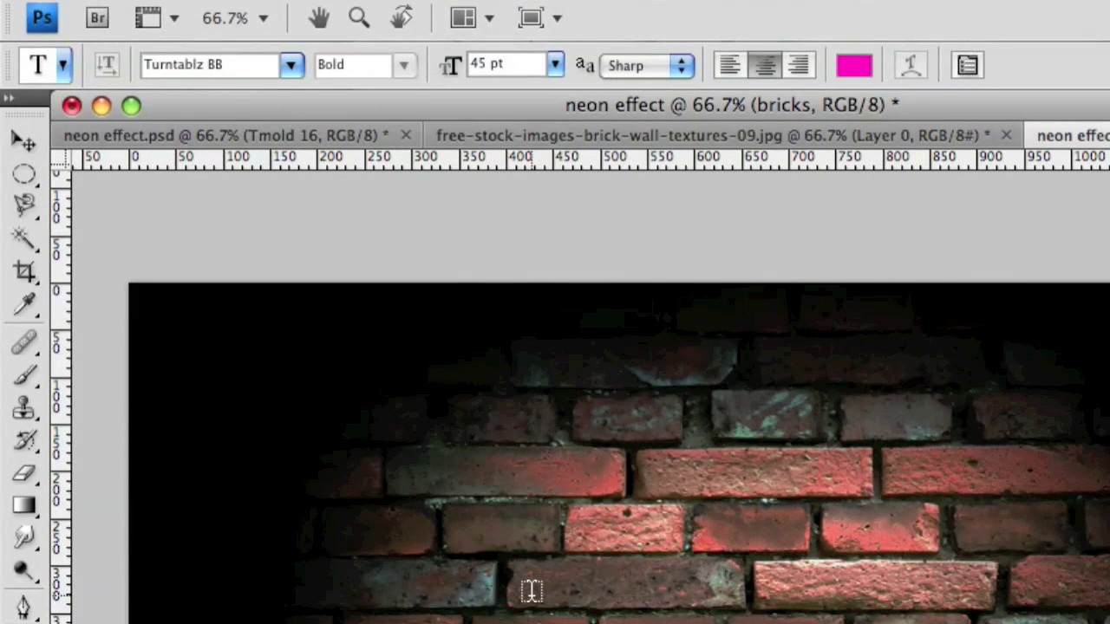
left_click(532, 591)
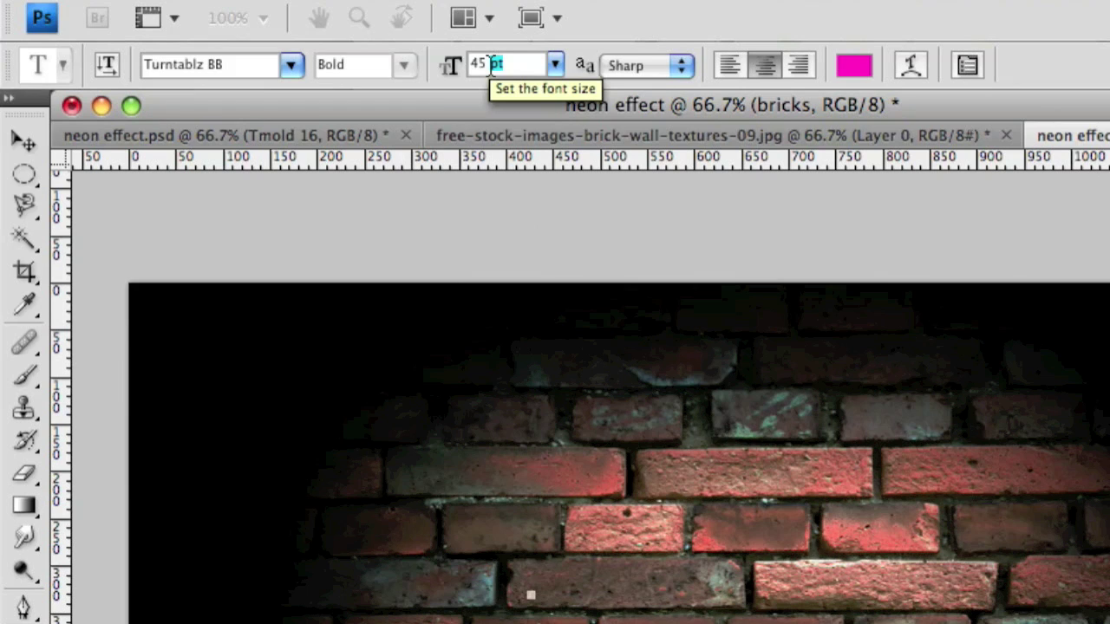
key("BackSpace")
left_click(292, 66)
left_click(294, 69)
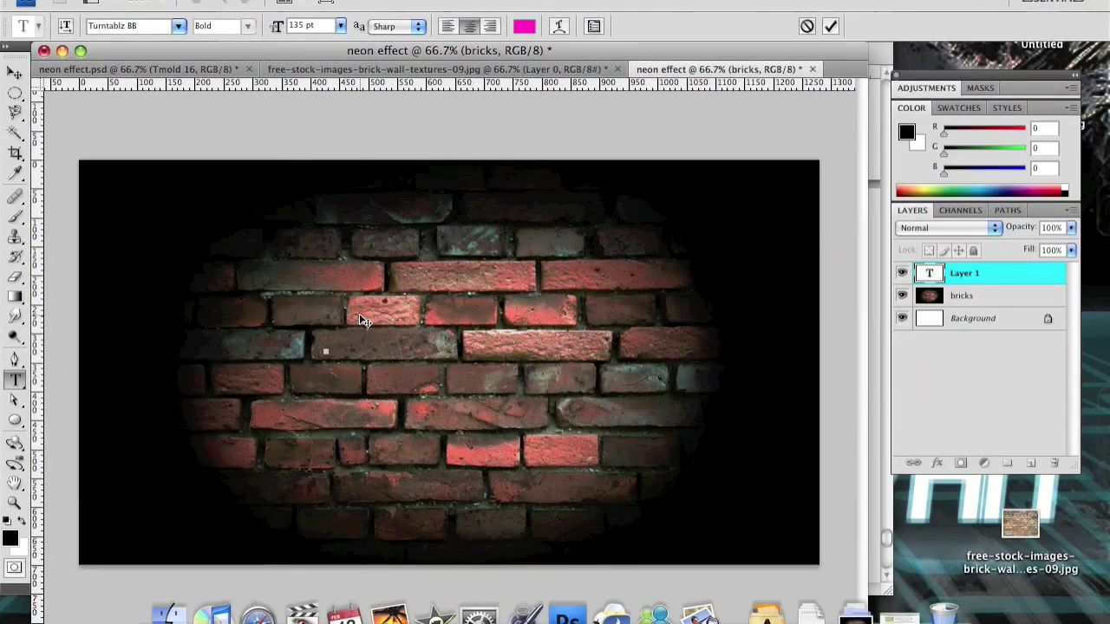
type("TMOLD")
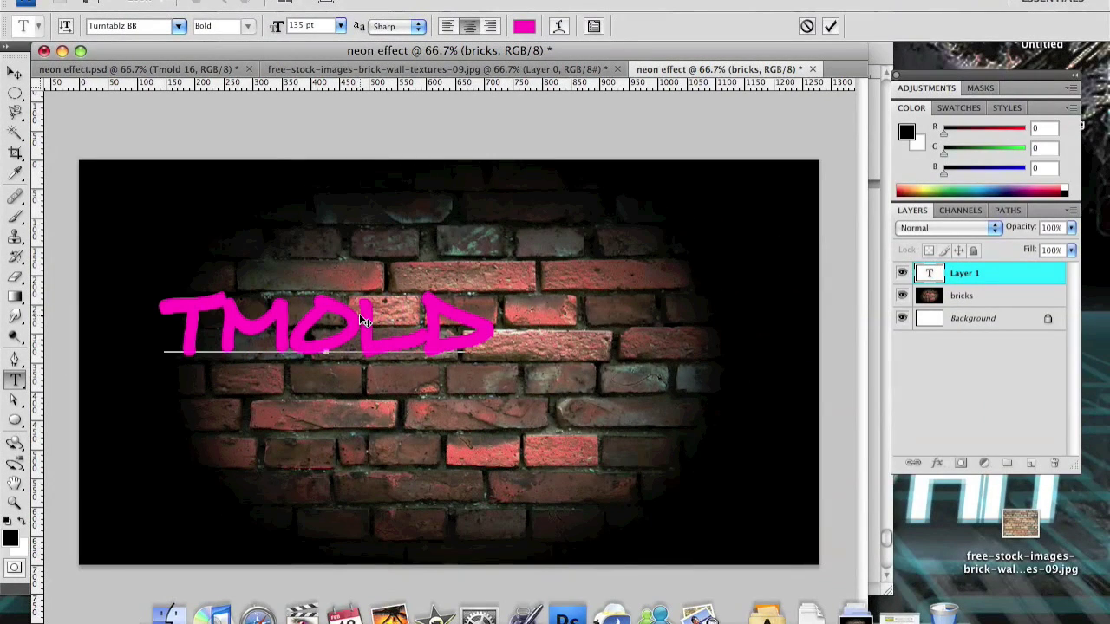
type(" 16")
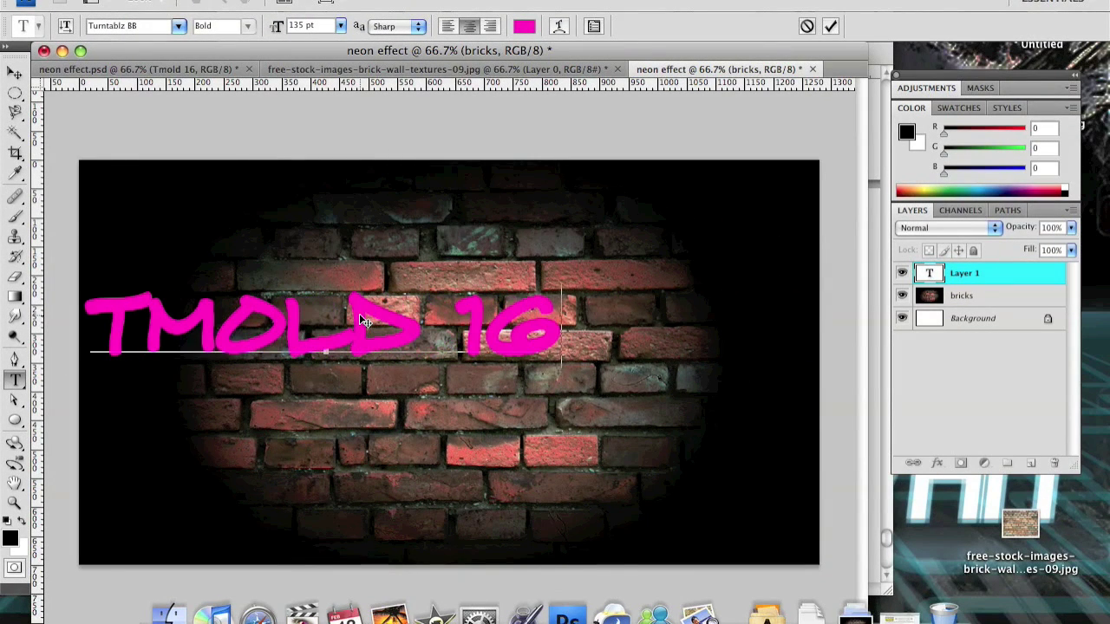
left_click(16, 72)
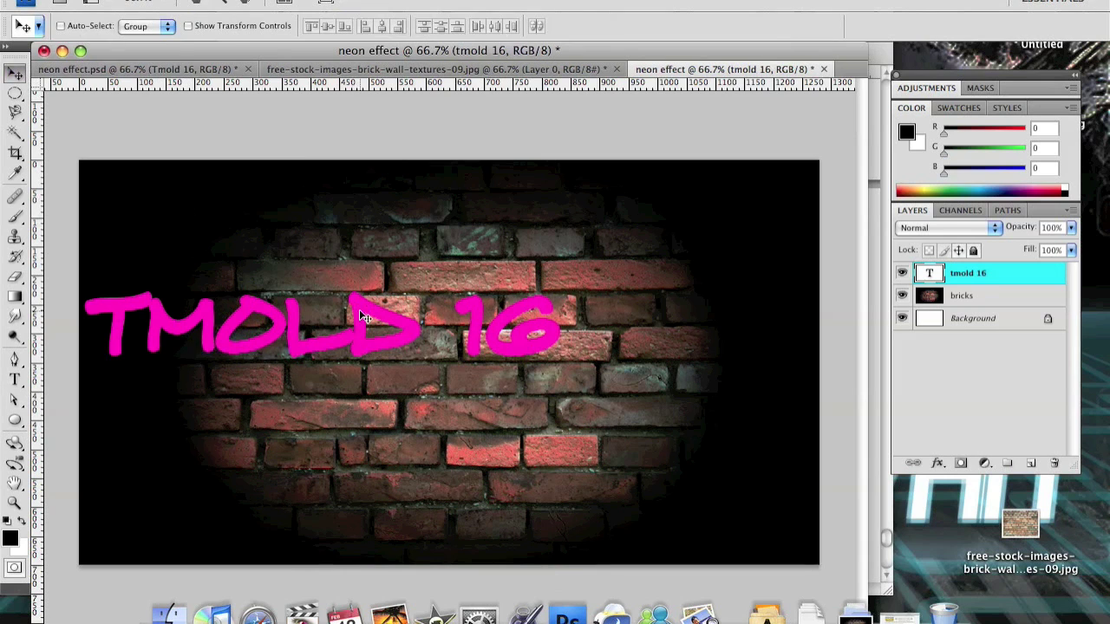
Centre the TMOLD 16 text on the wall and try pasting a layer style, then undo it
left_click_drag(364, 317, 486, 335)
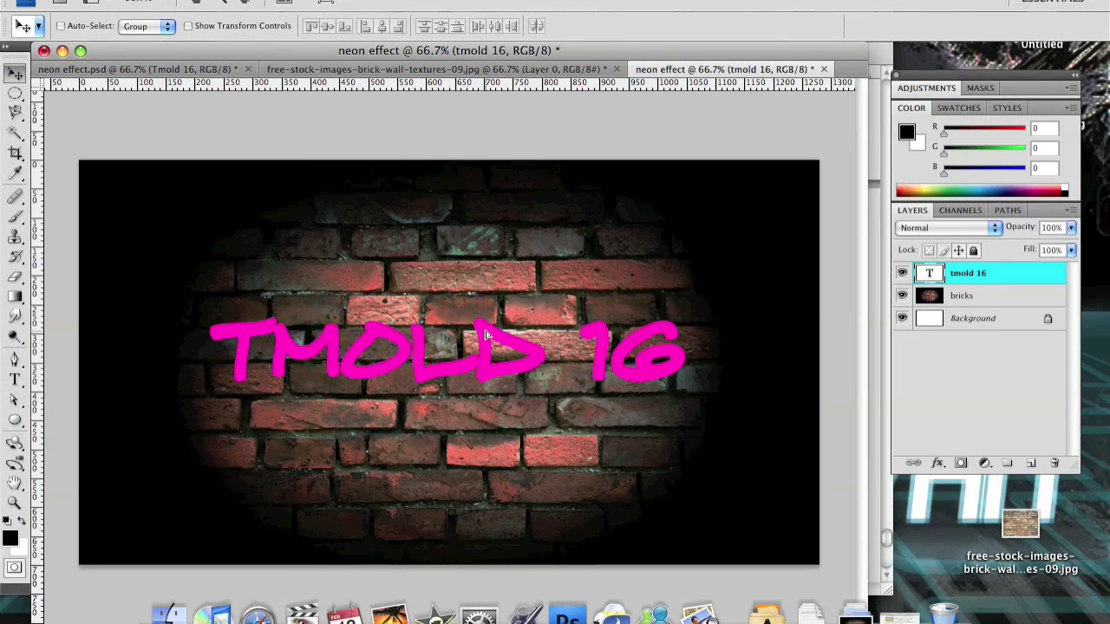
key("shift+Up")
key("shift+Up")
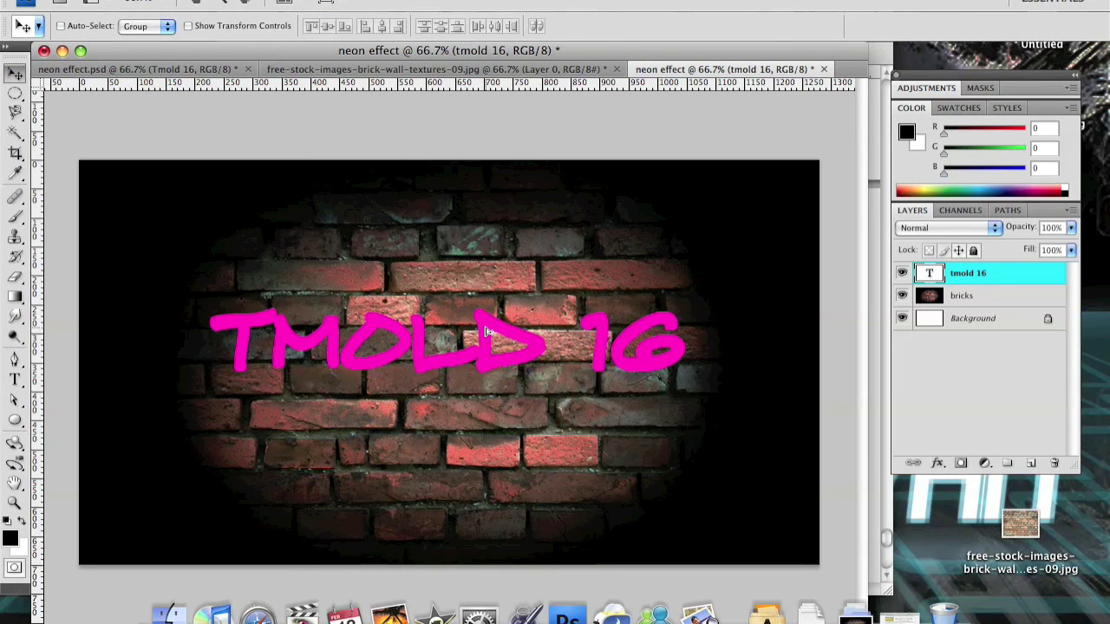
right_click(965, 273)
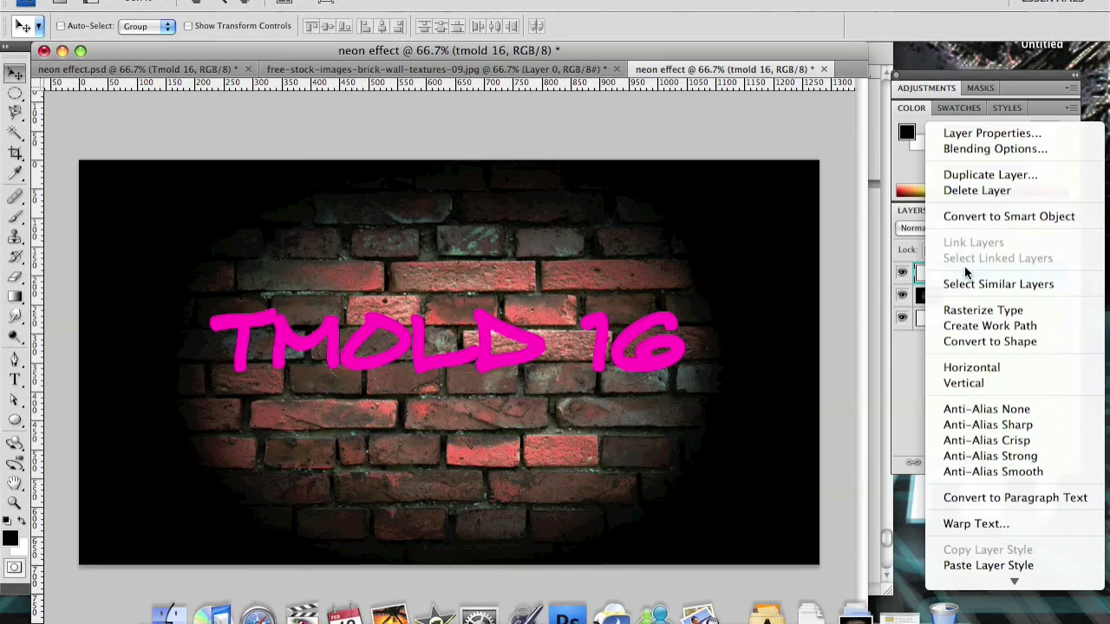
left_click(974, 565)
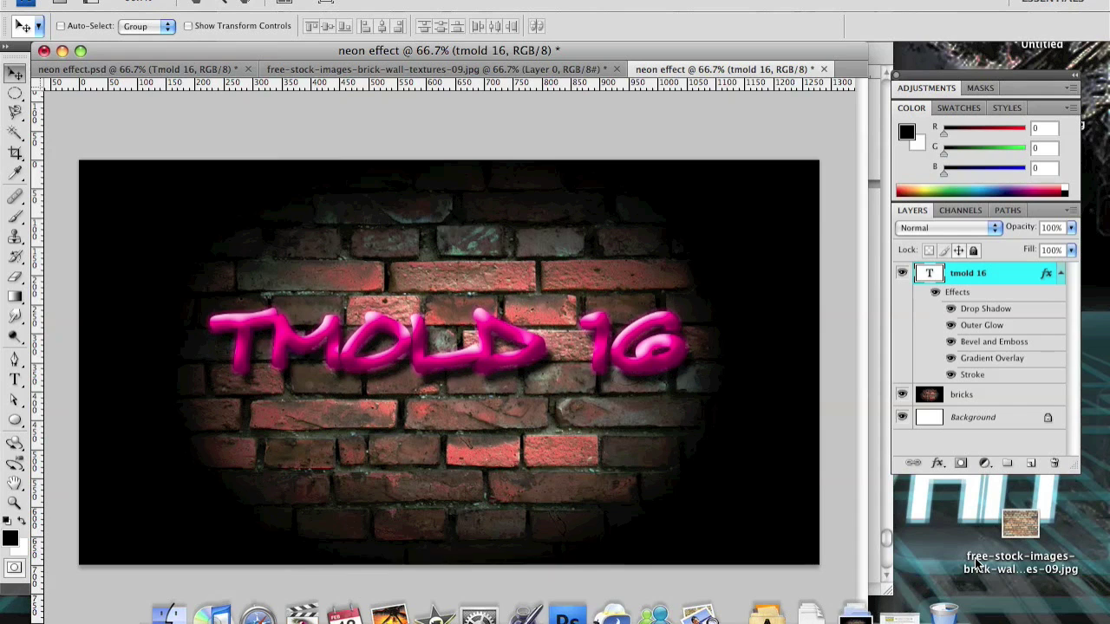
key("super+z")
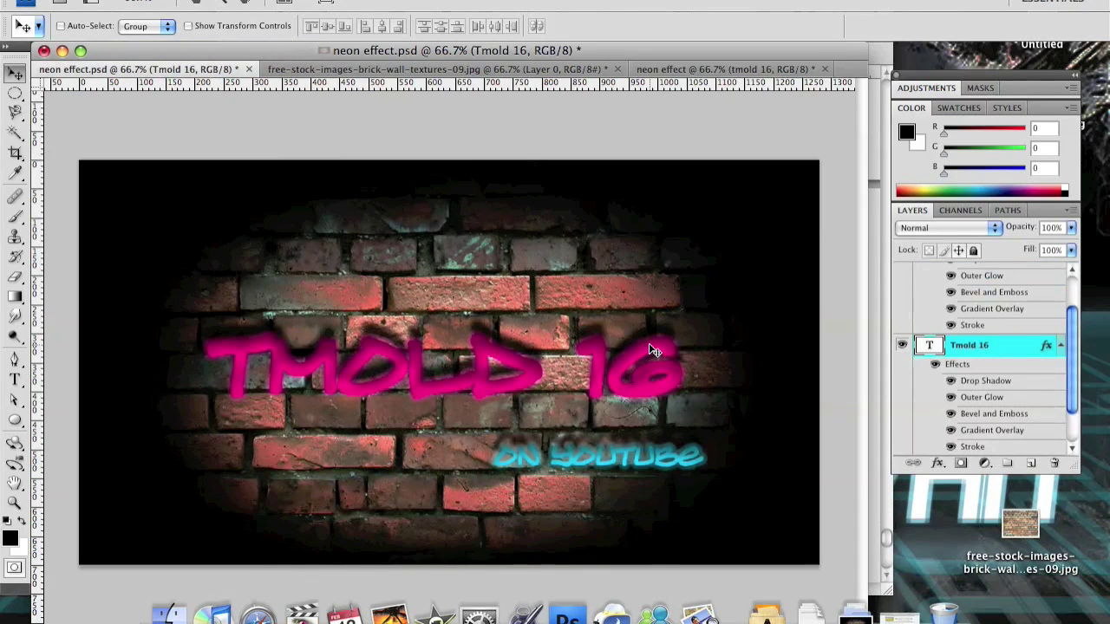
Copy the Tmold 16 layer style from neon effect.psd for the new tmold 16 text
right_click(980, 348)
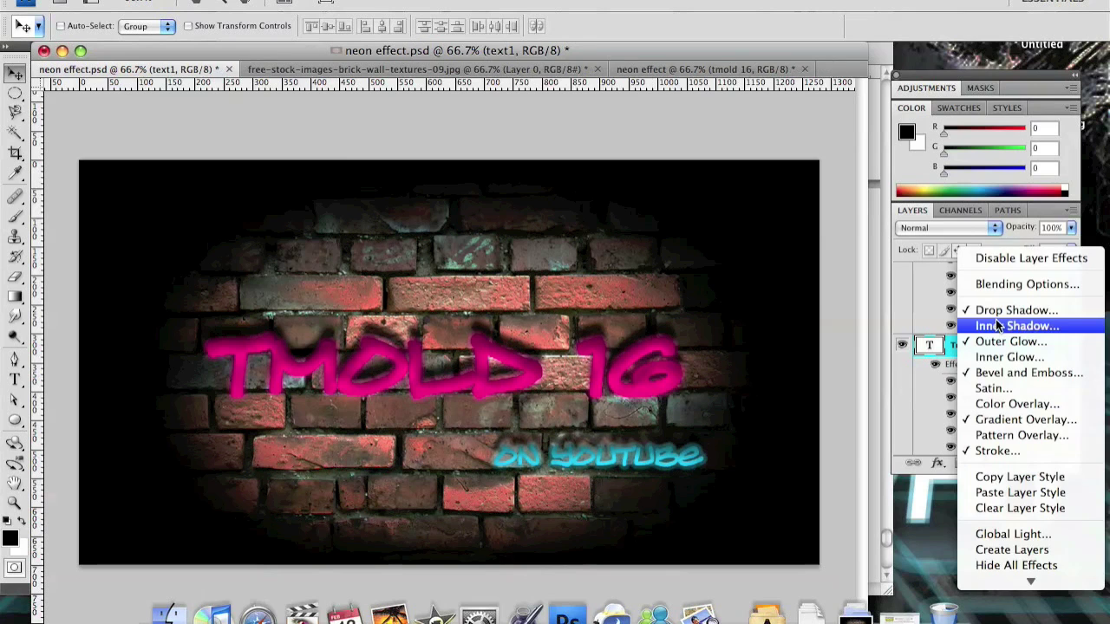
left_click(951, 345)
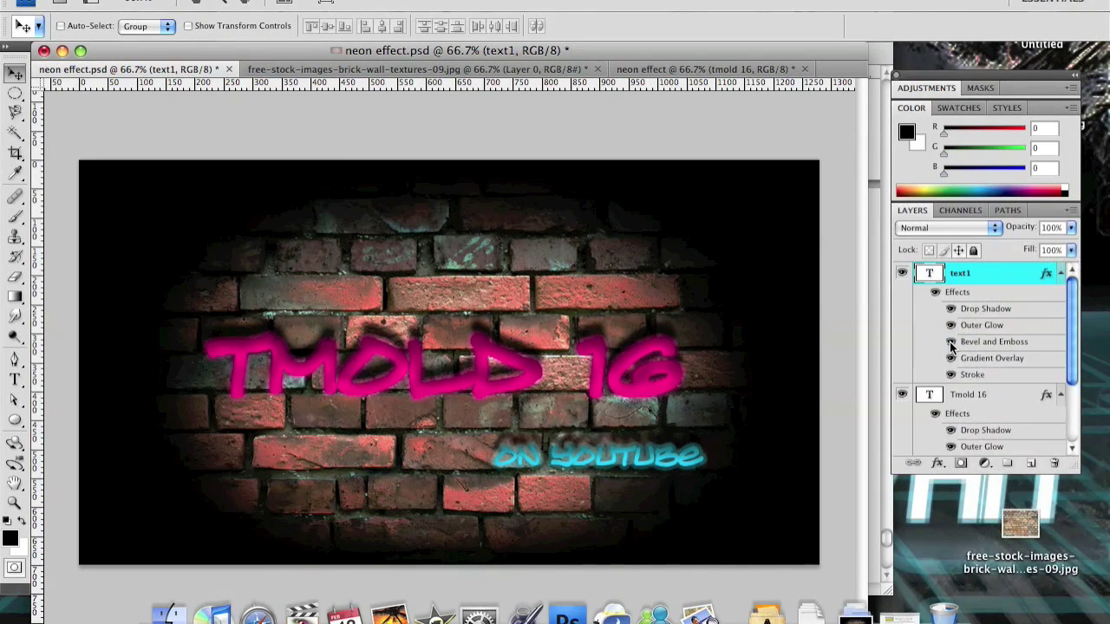
right_click(954, 396)
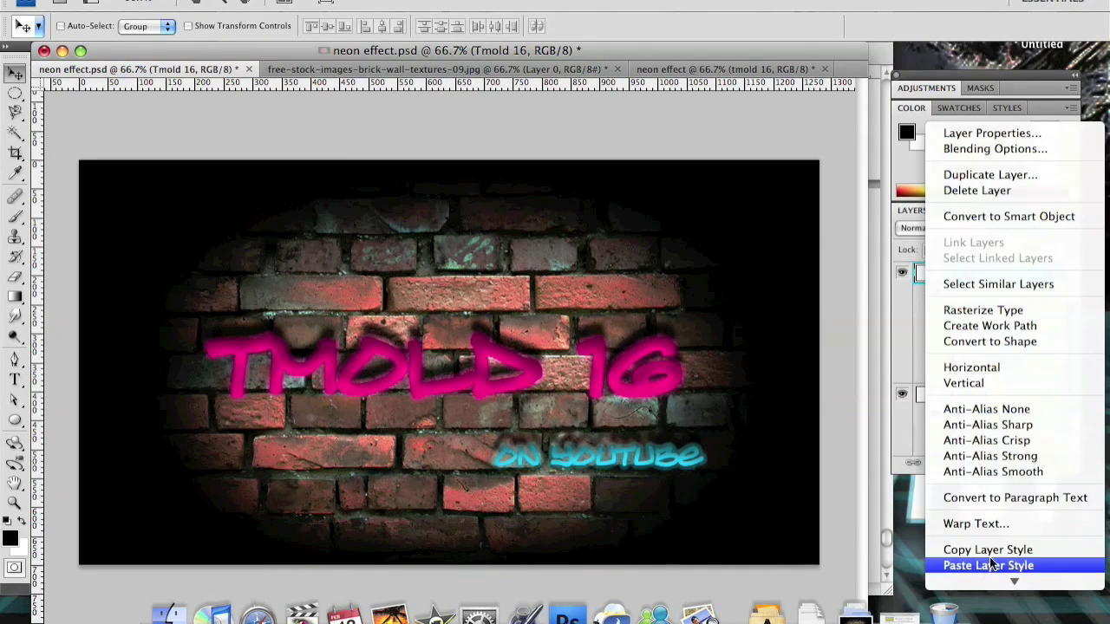
left_click(945, 479)
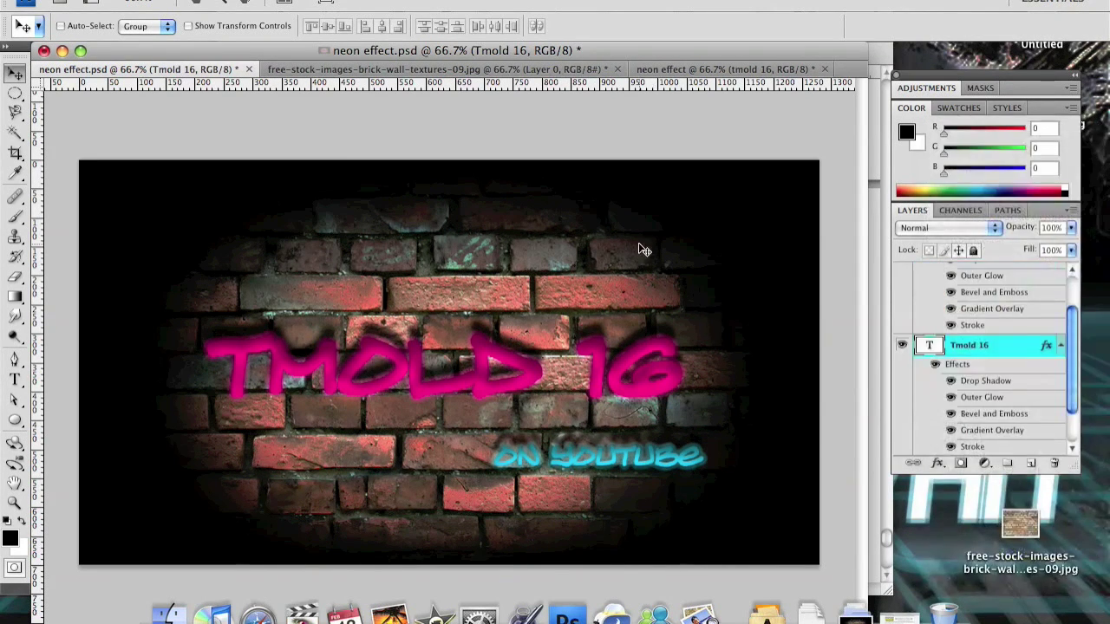
left_click(703, 75)
key("t")
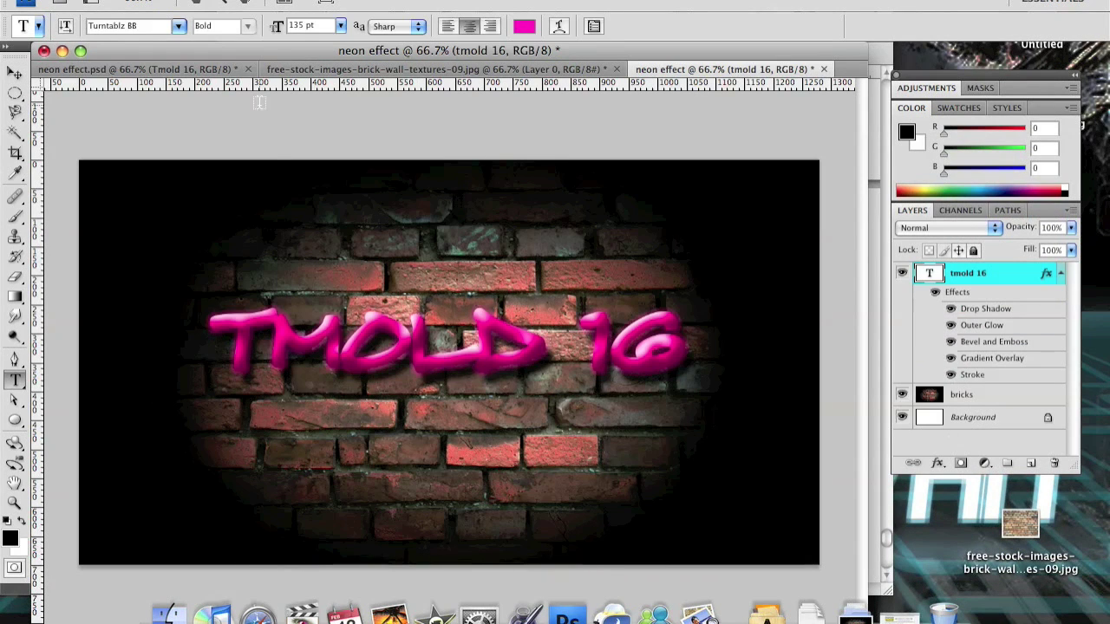
left_click(15, 72)
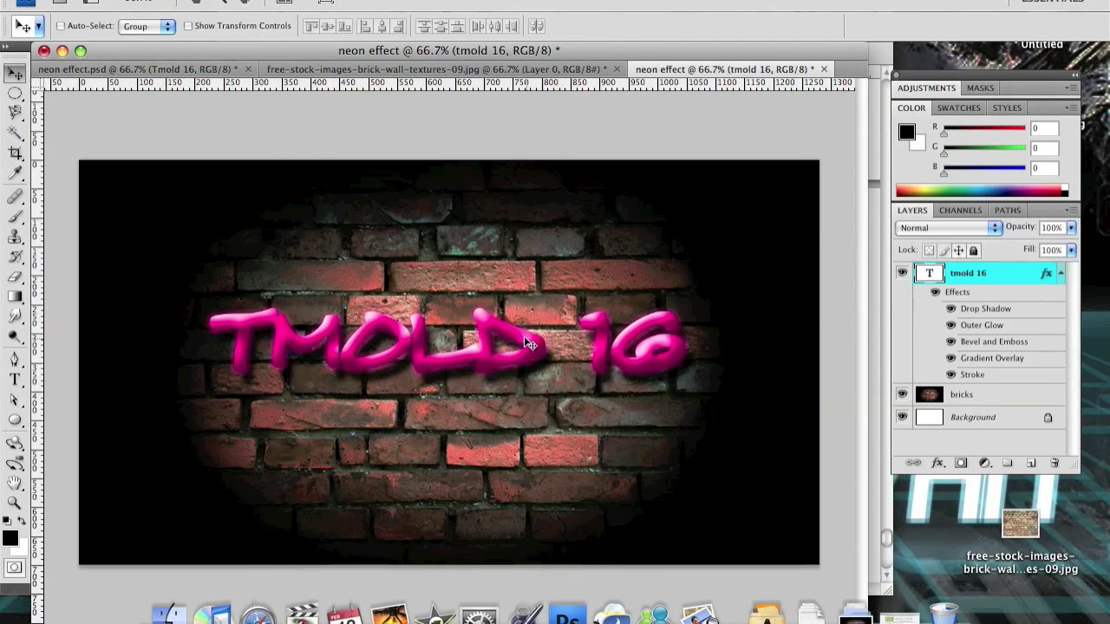
Open tmold 16's Layer Style and review the drop shadow: distance 25 px, size 10 px
double_click(995, 289)
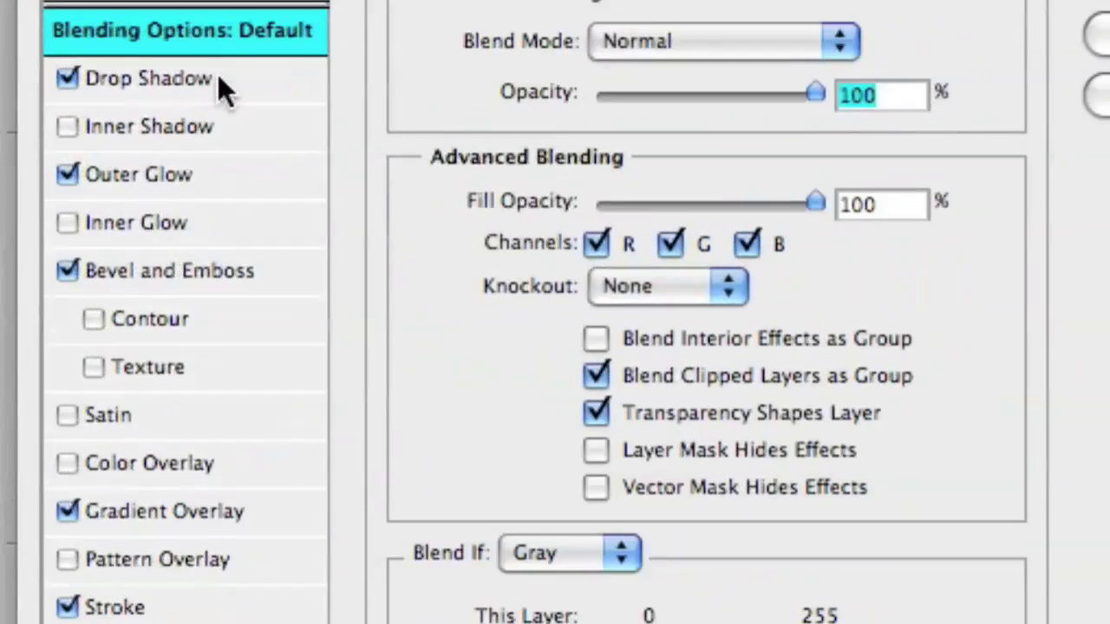
left_click(219, 78)
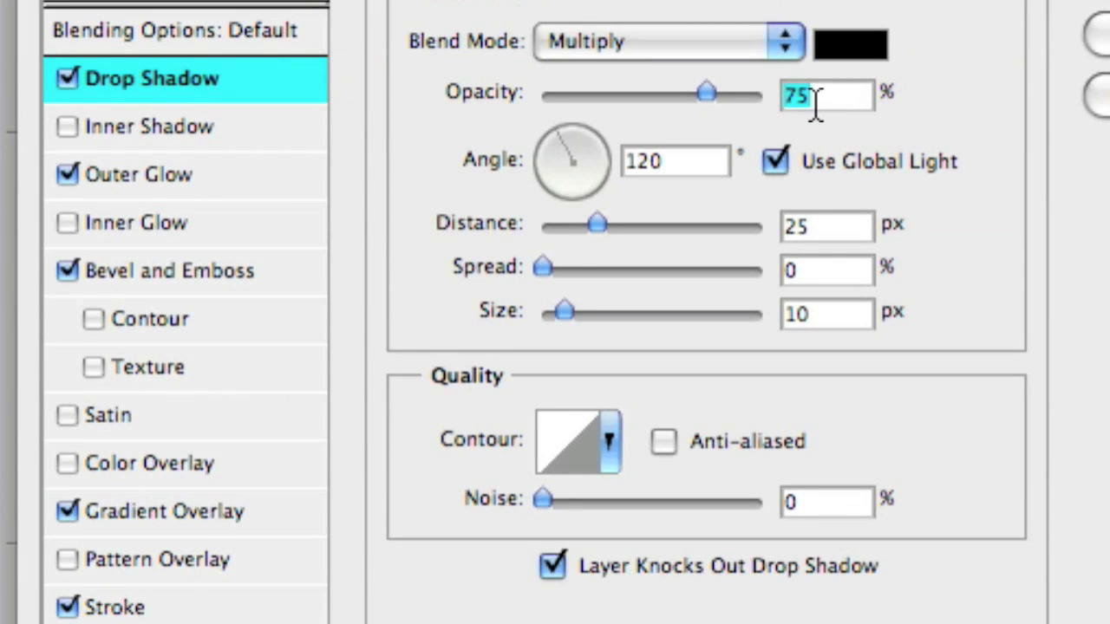
left_click(808, 227)
double_click(808, 228)
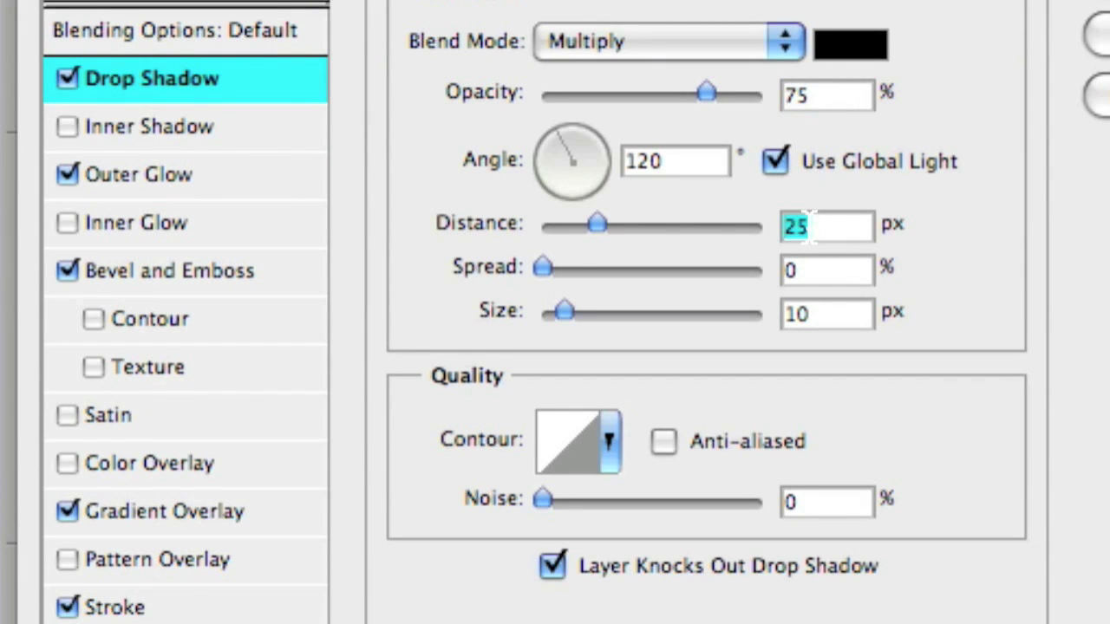
double_click(818, 269)
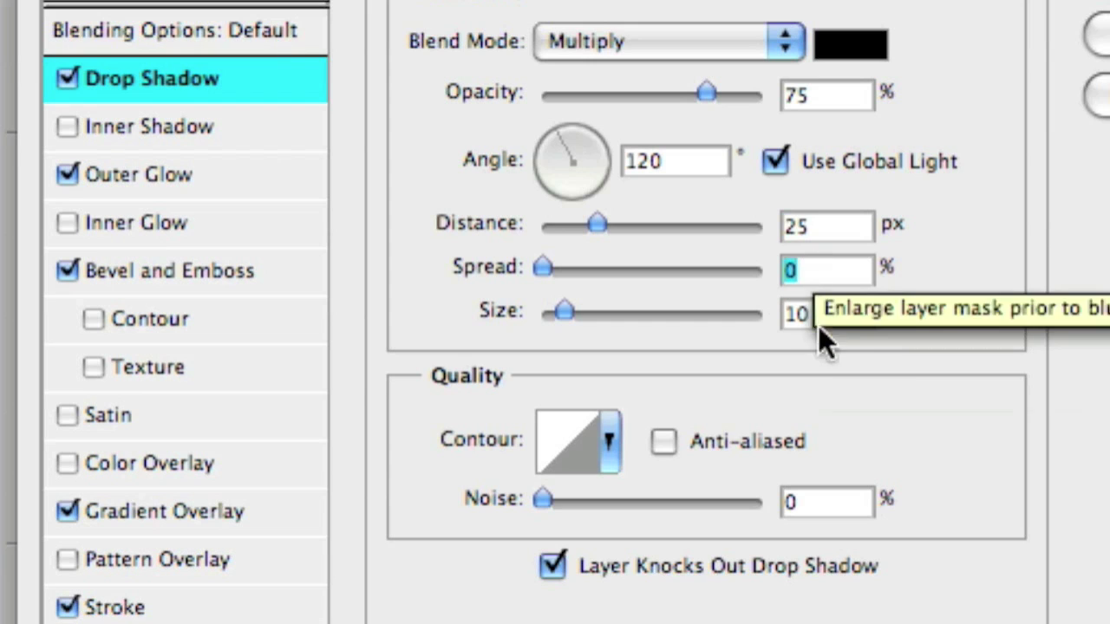
left_click(815, 319)
double_click(815, 319)
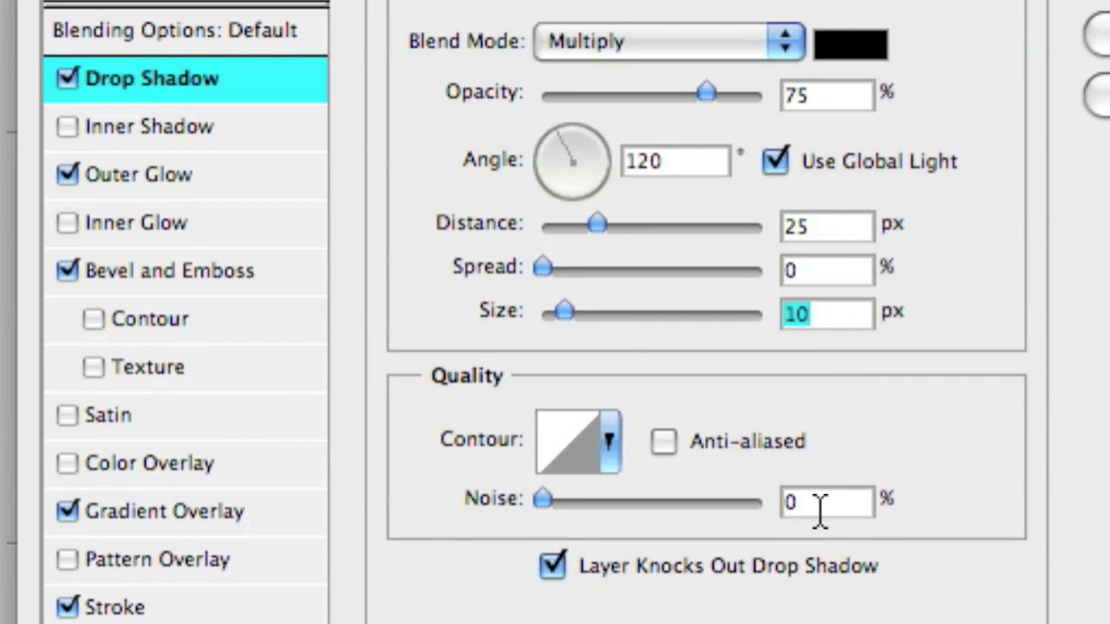
Confirm the outer glow colour stays pink ff029e
left_click(280, 184)
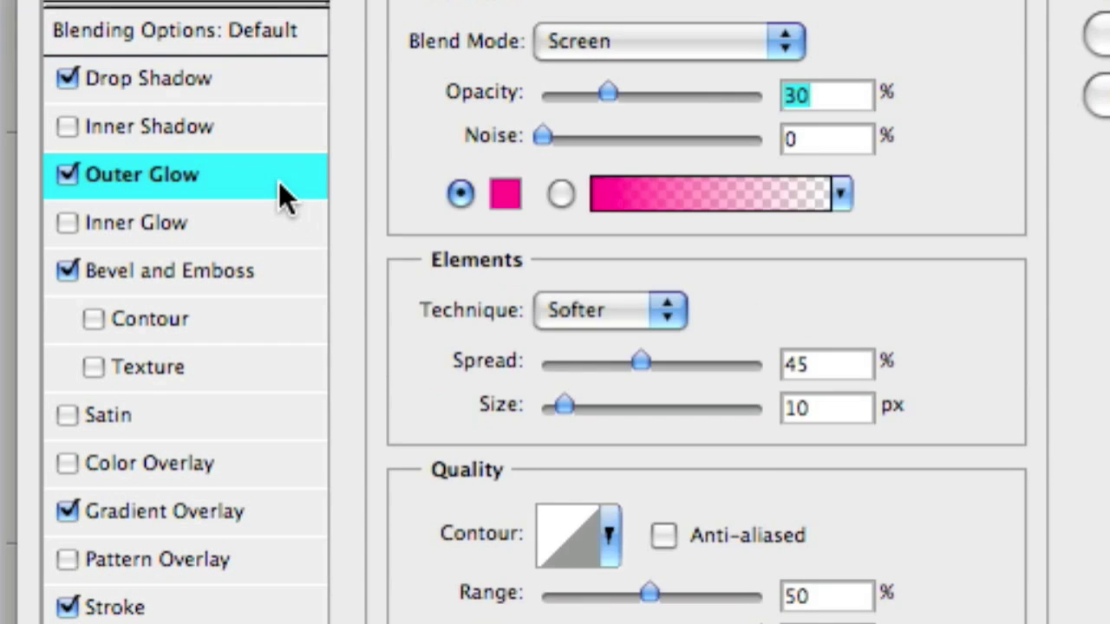
left_click(506, 196)
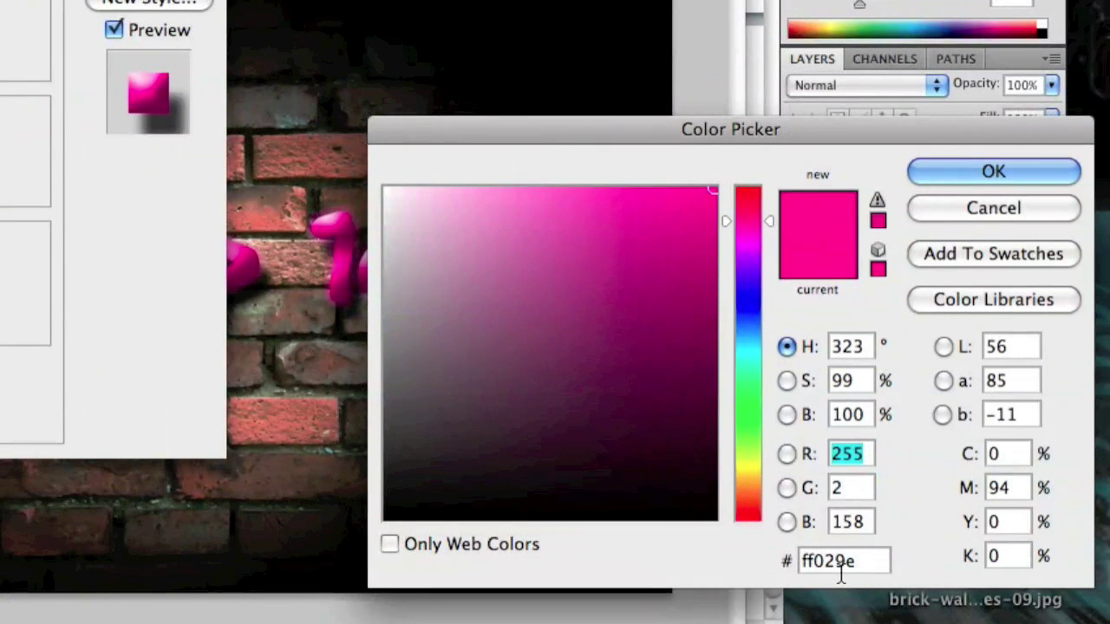
double_click(839, 564)
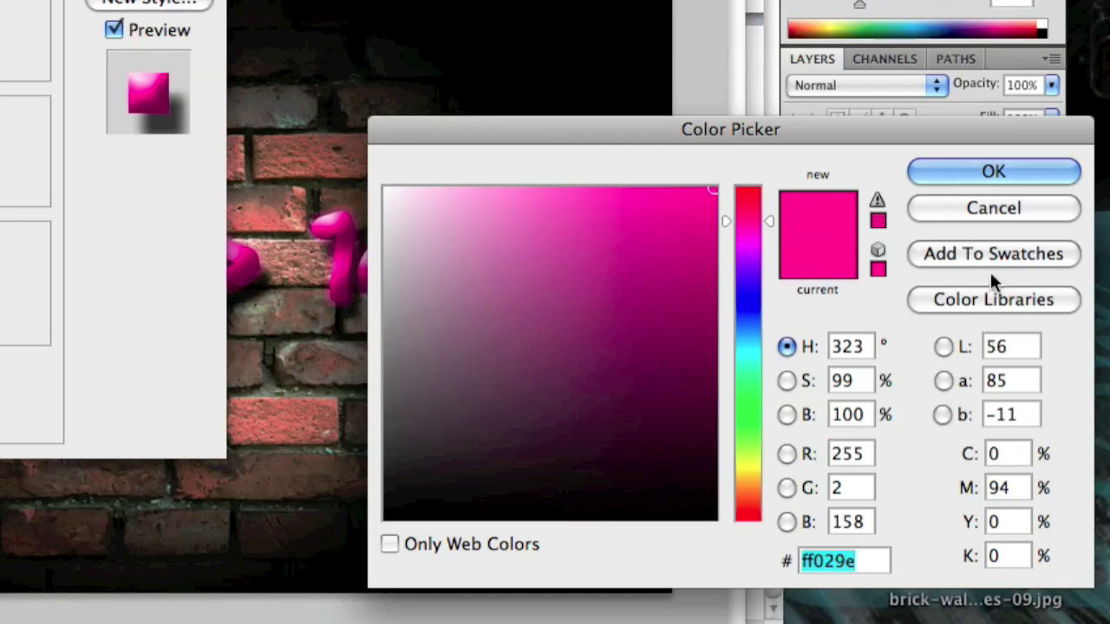
left_click(998, 177)
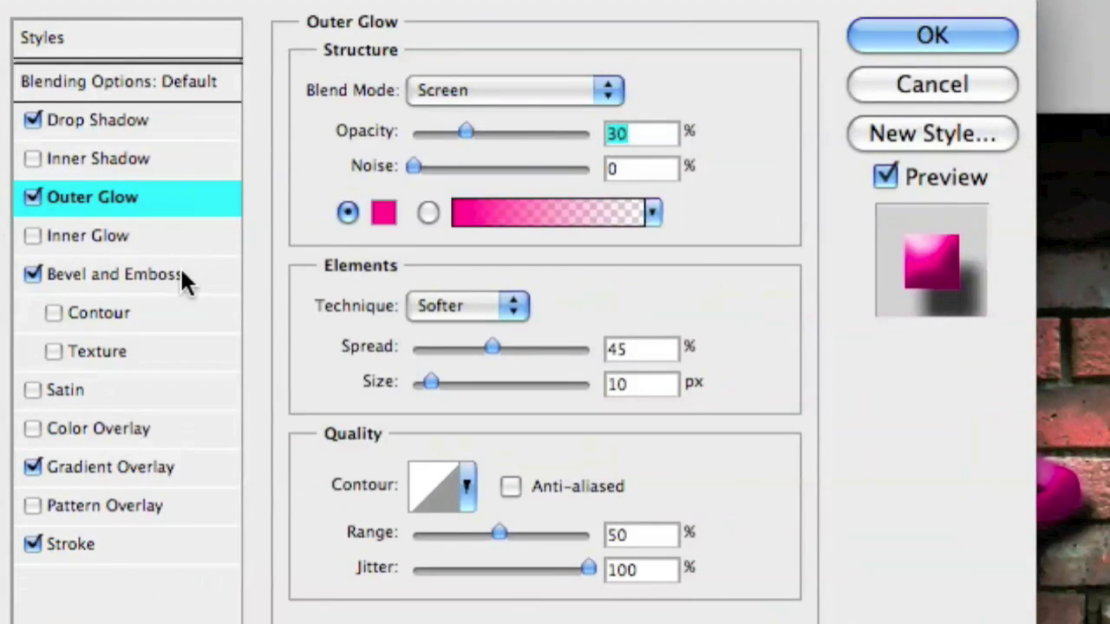
left_click(182, 278)
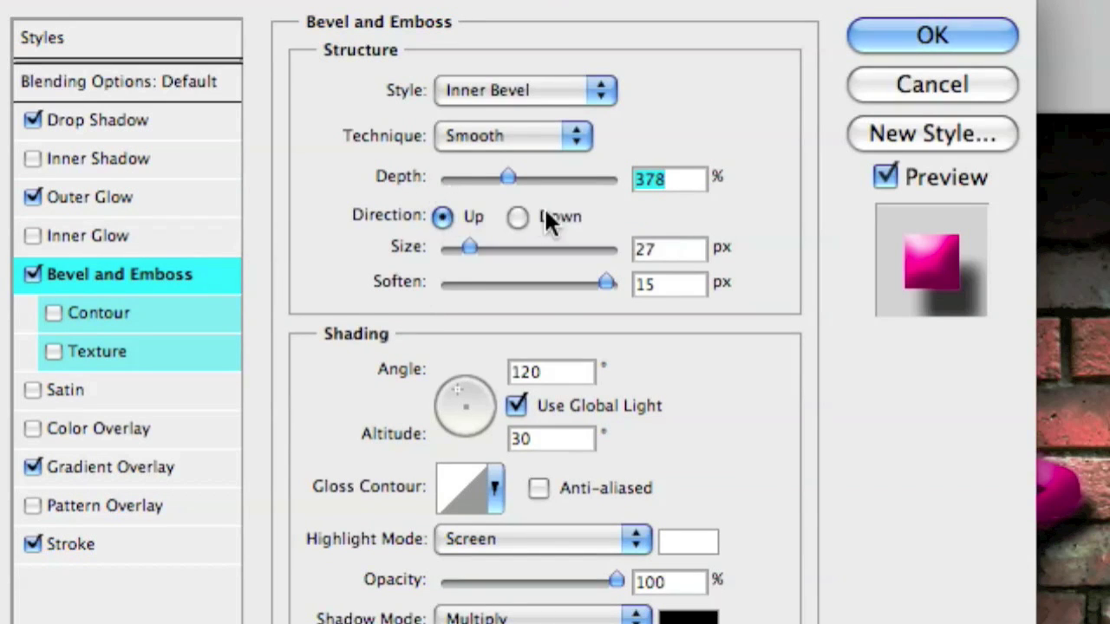
Set the bevel direction to Down, checking angle 120 and altitude 30
left_click(517, 216)
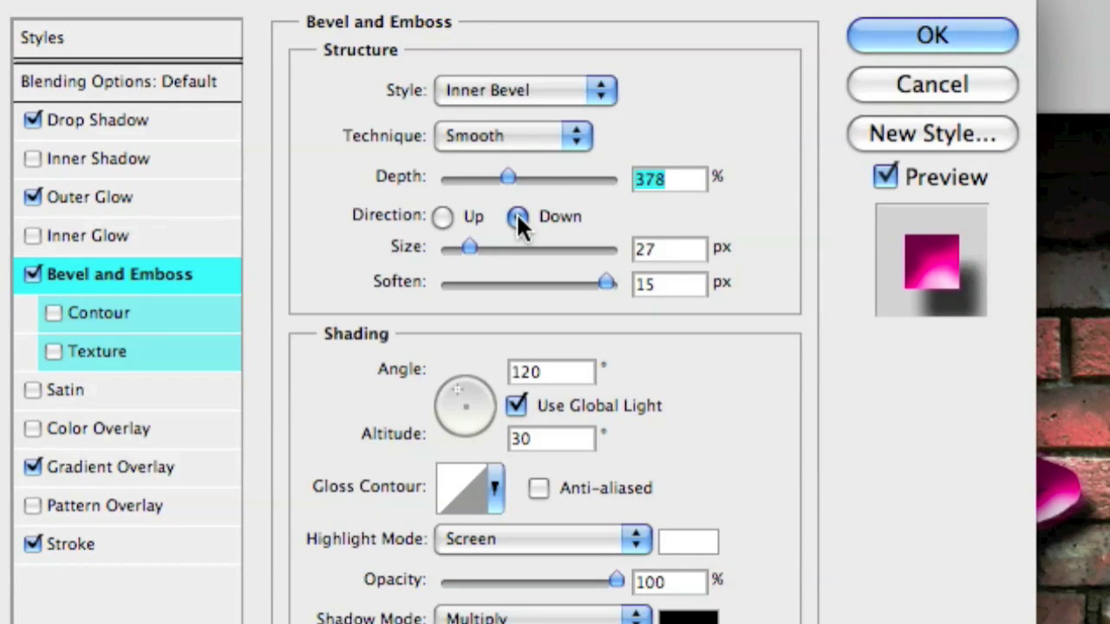
left_click(572, 373)
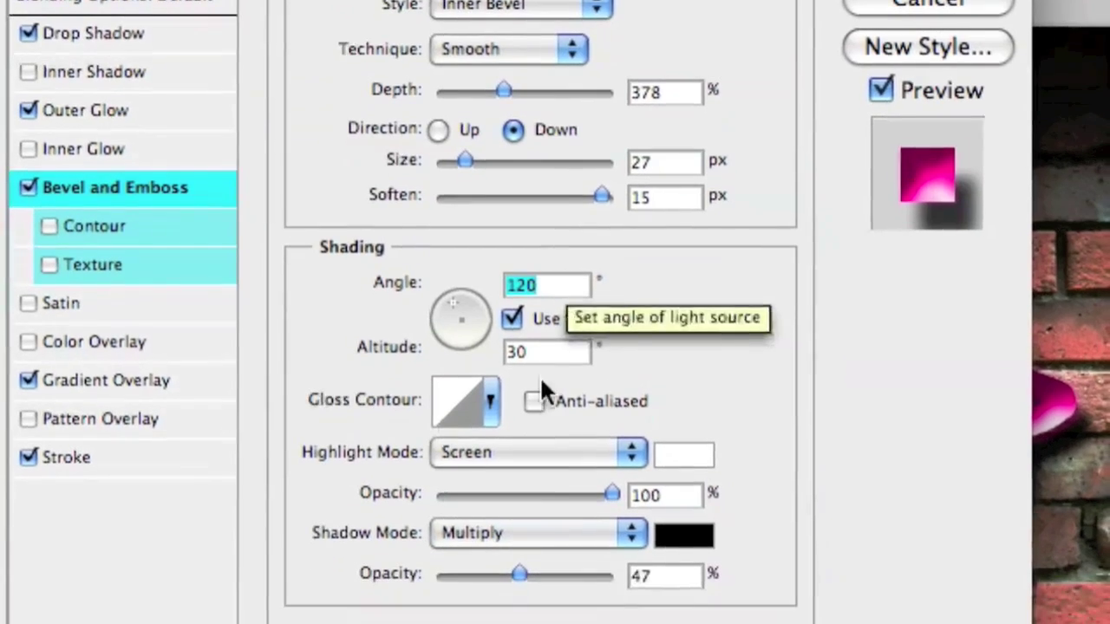
left_click(549, 438)
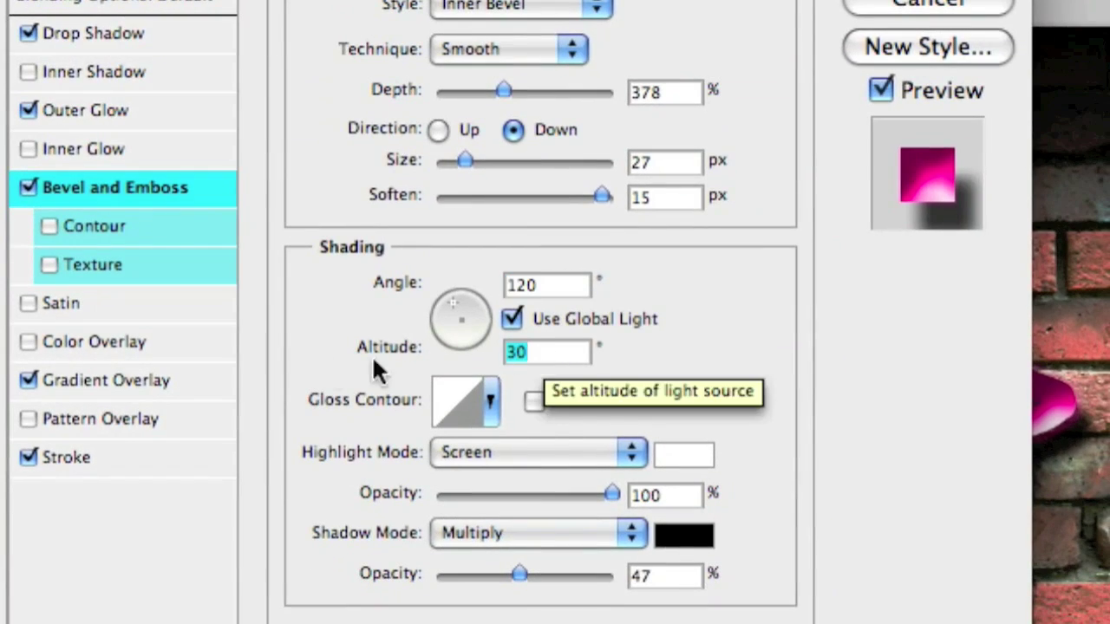
Open the gradient overlay's gradient and remove its black stop
left_click(172, 382)
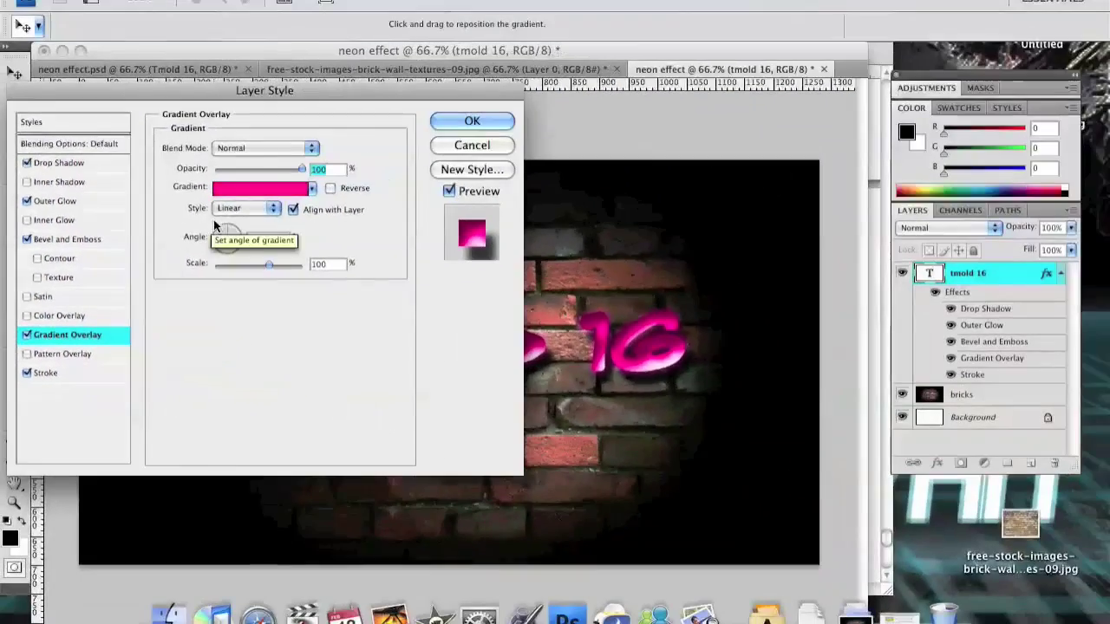
left_click(236, 188)
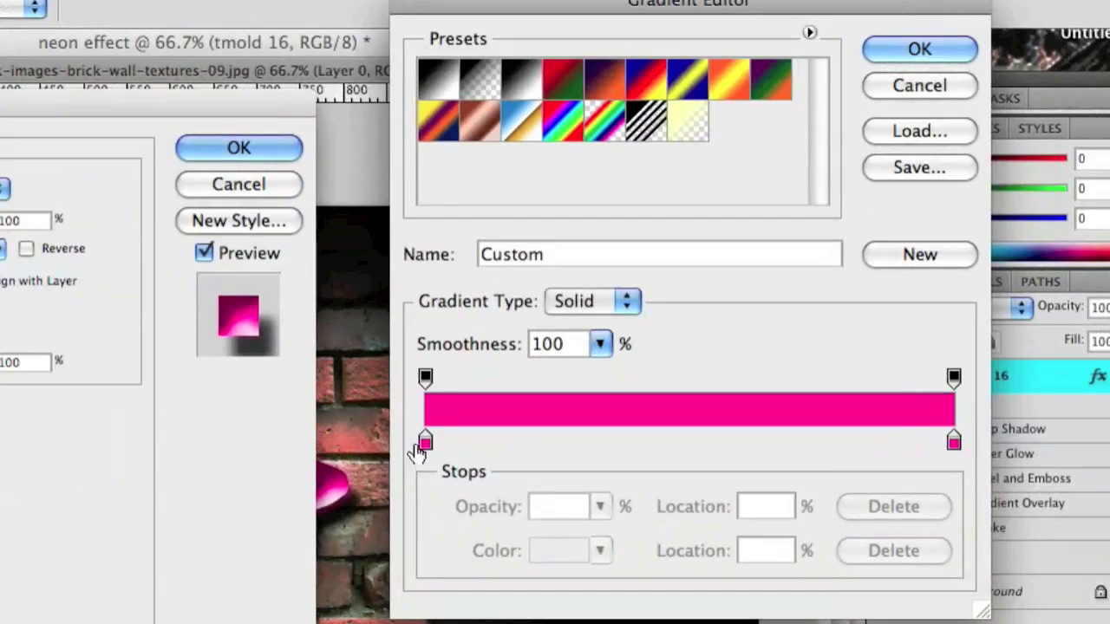
double_click(425, 442)
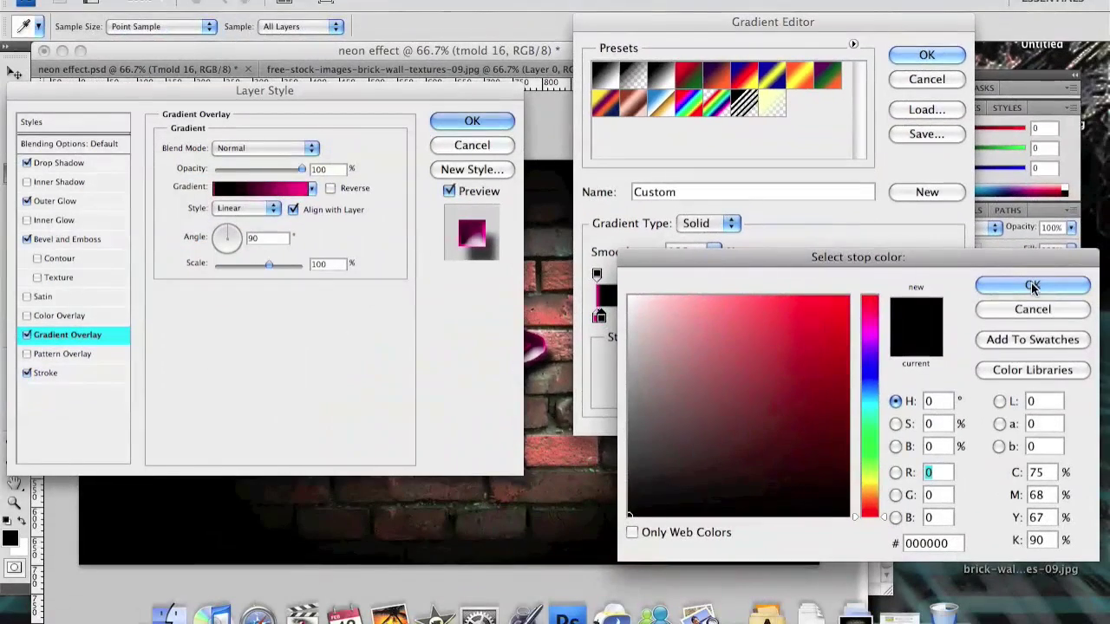
left_click(1032, 286)
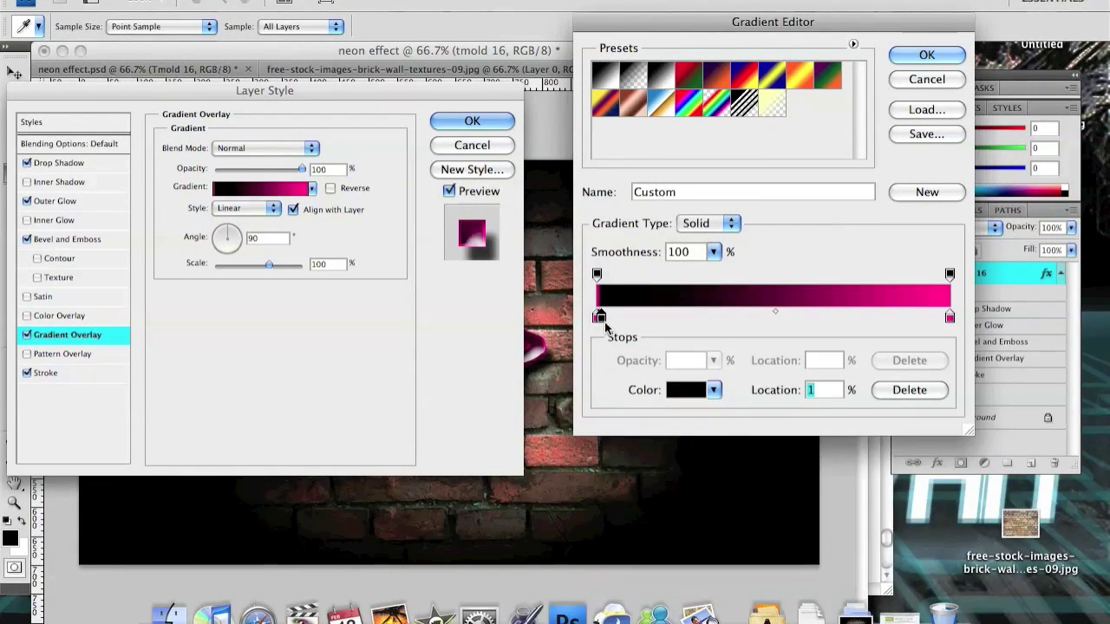
left_click_drag(599, 317, 602, 343)
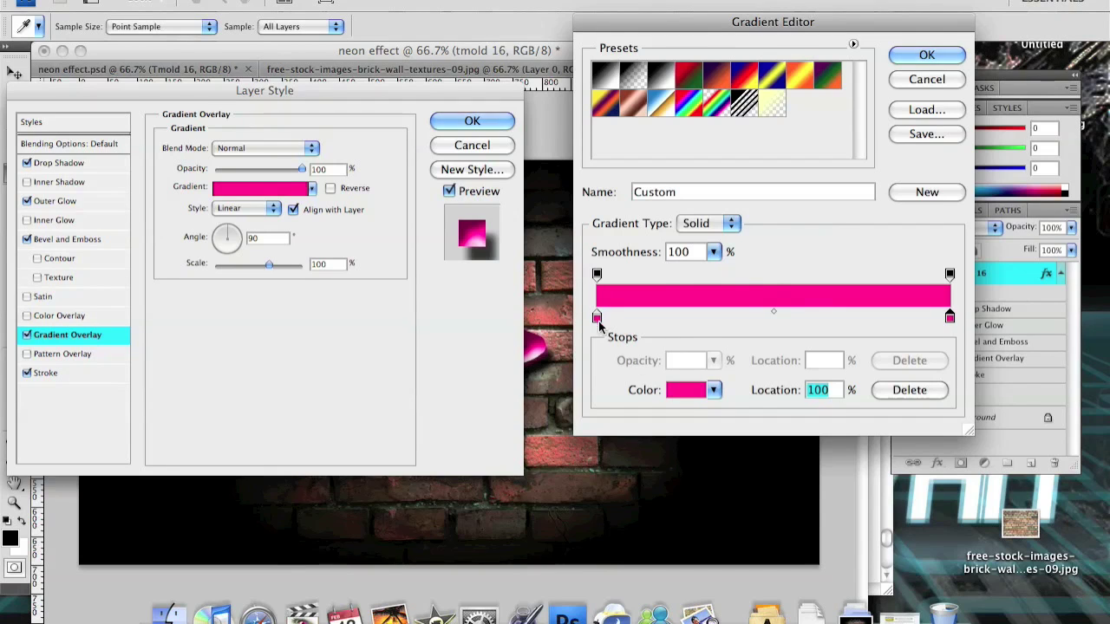
Set the remaining gradient stop to pink ff029e and keep the gradient
double_click(597, 319)
left_click(691, 388)
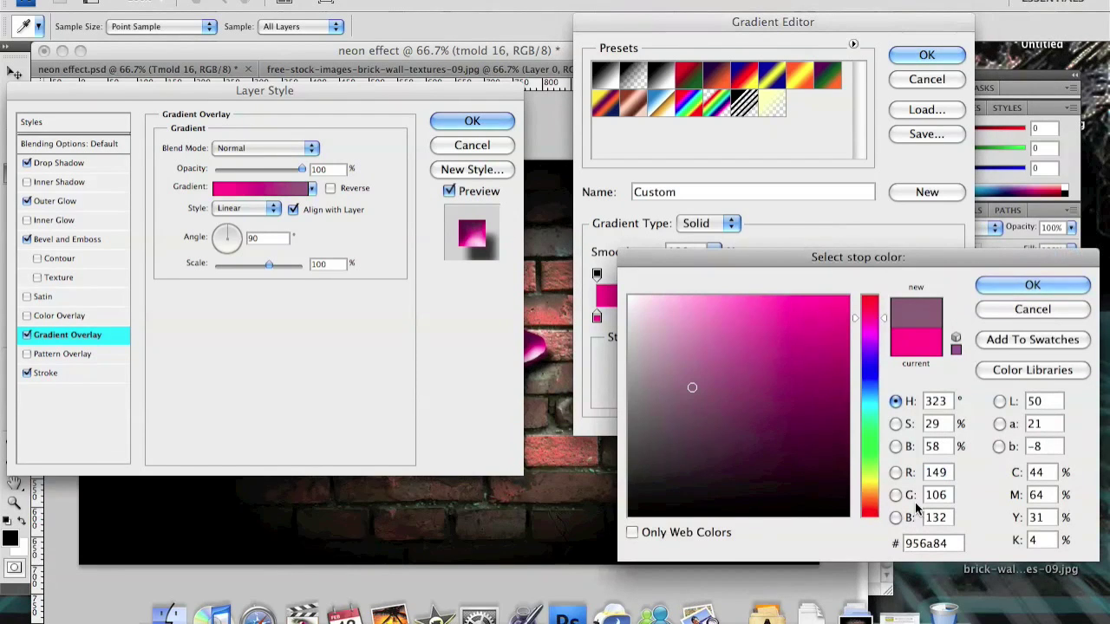
left_click(1051, 312)
left_click(682, 390)
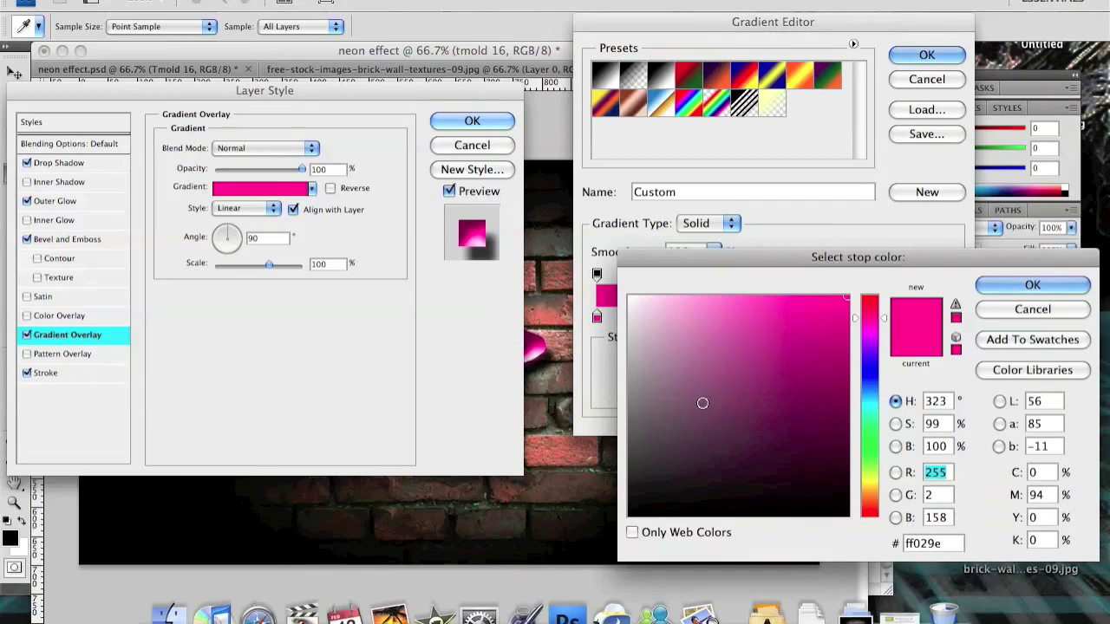
left_click(923, 543)
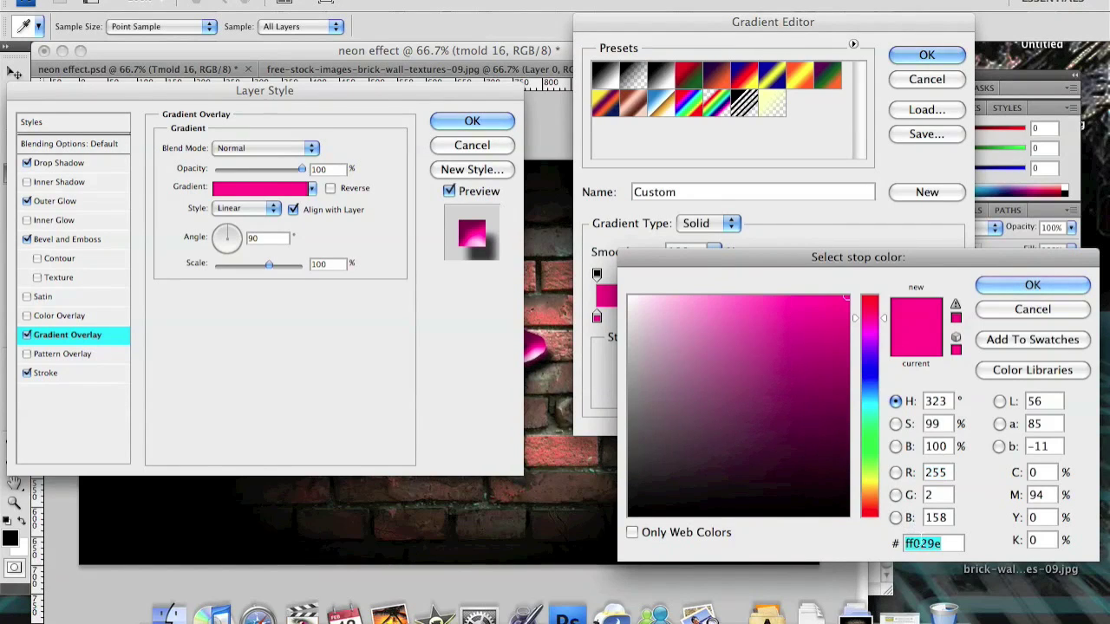
key("Return")
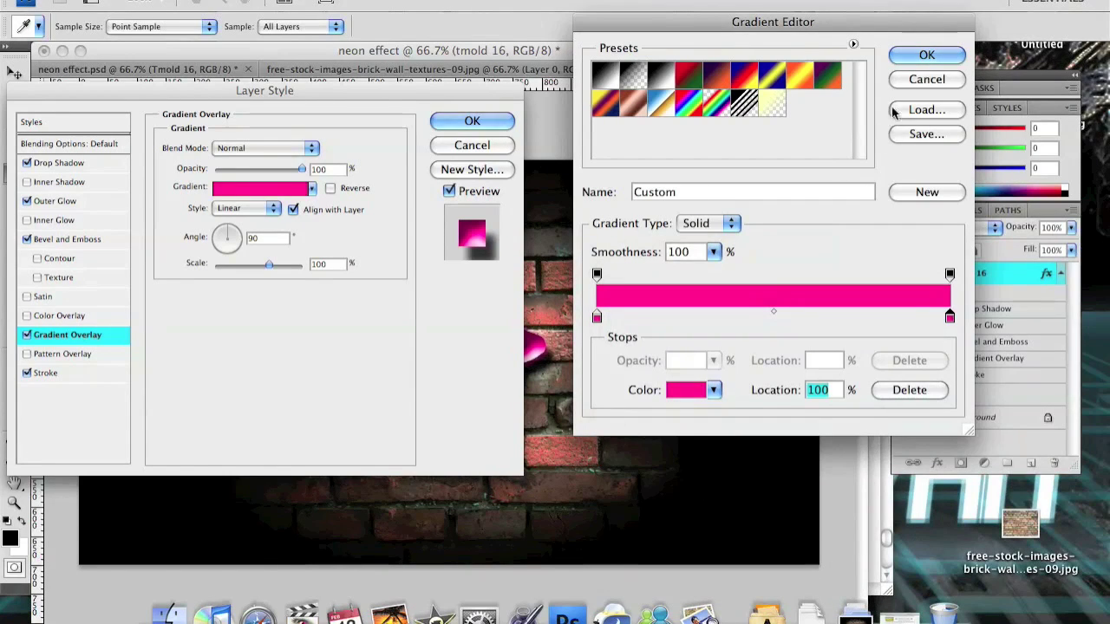
left_click(928, 55)
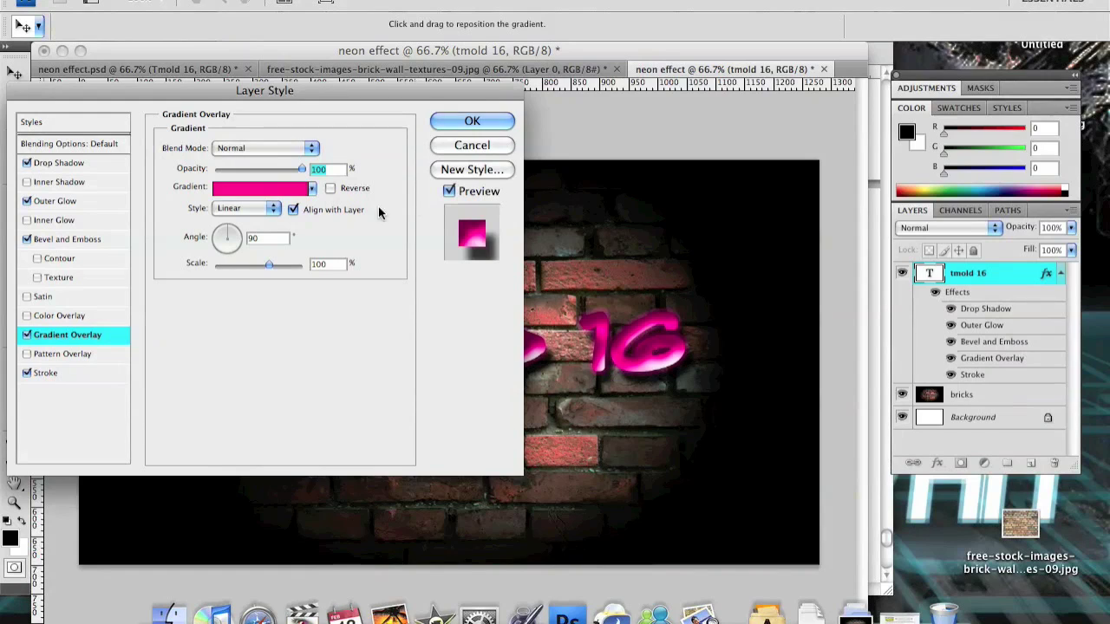
left_click(96, 371)
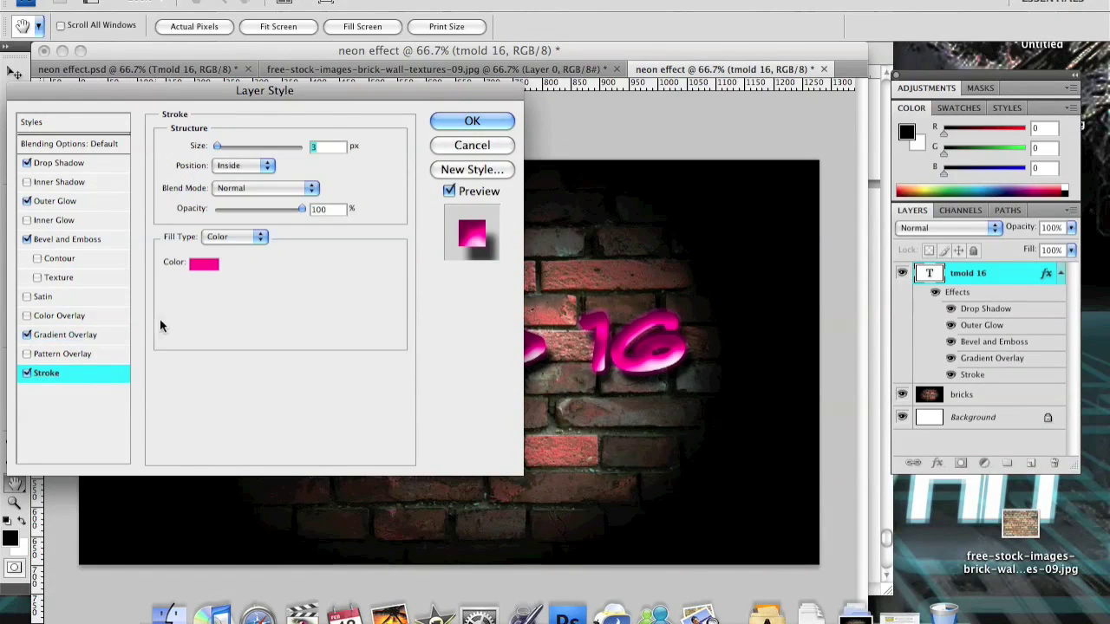
Set the TMOLD 16 stroke position to Inside with colour #ff029e and apply the layer style
left_click(254, 165)
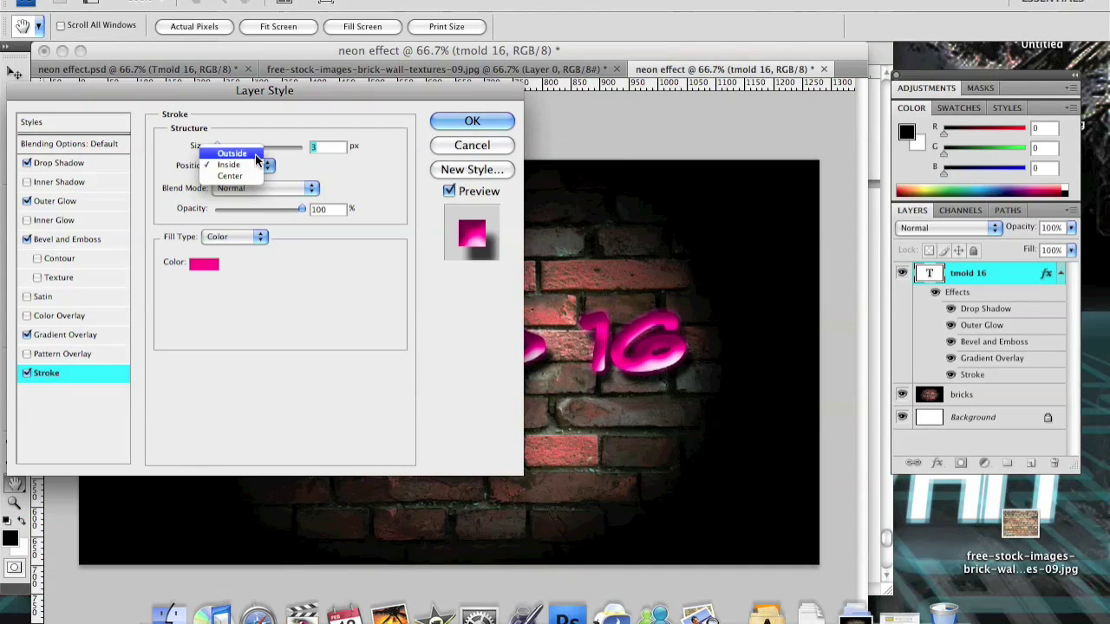
left_click(255, 153)
left_click(258, 168)
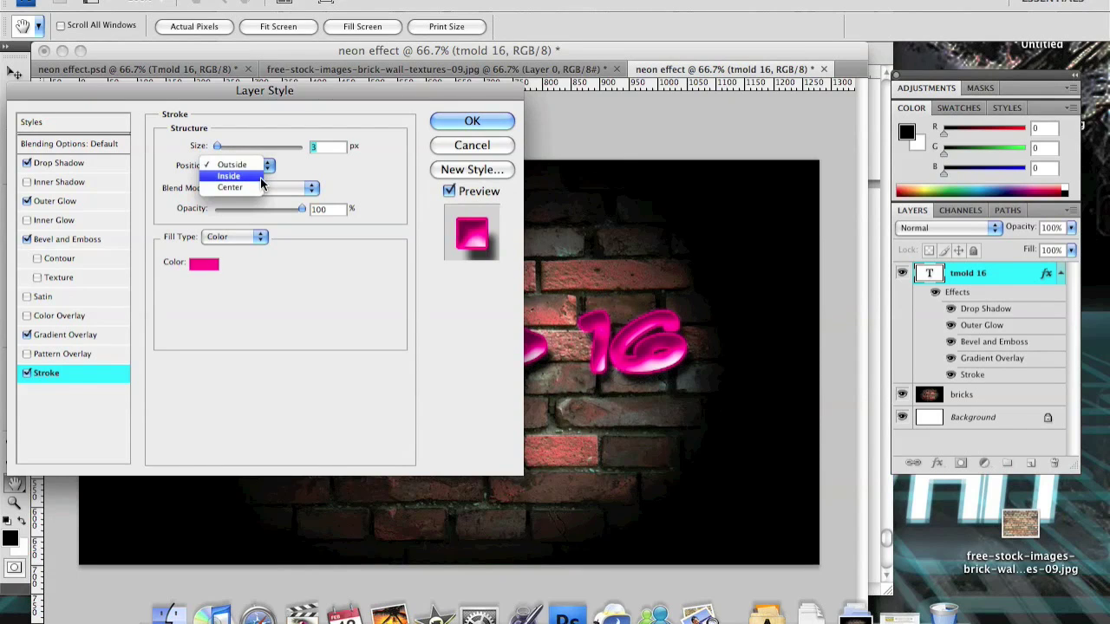
left_click(260, 175)
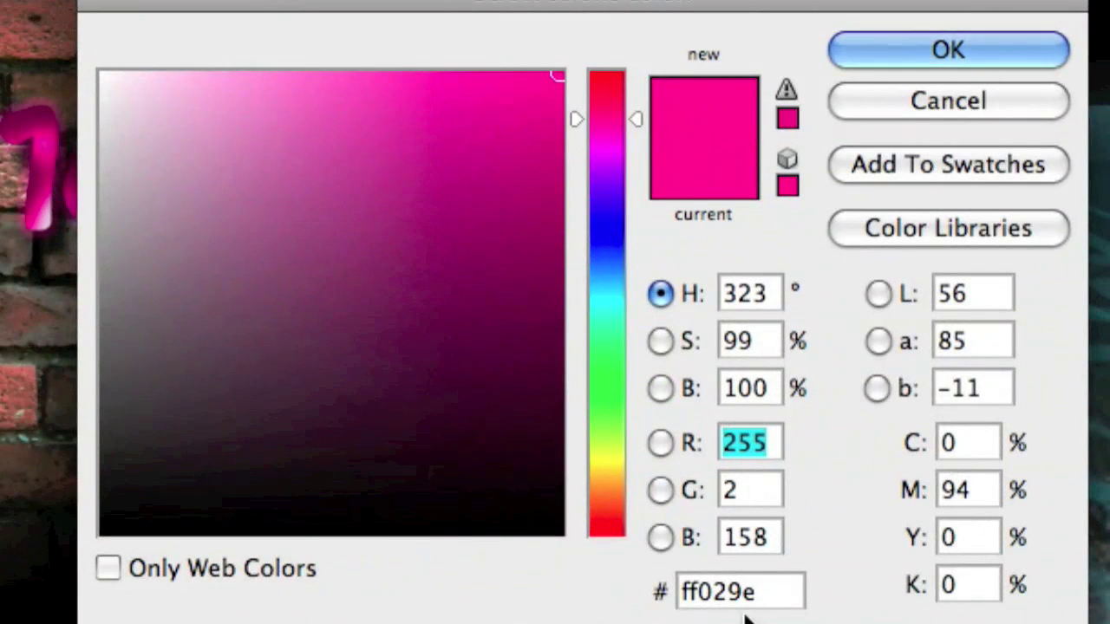
double_click(744, 598)
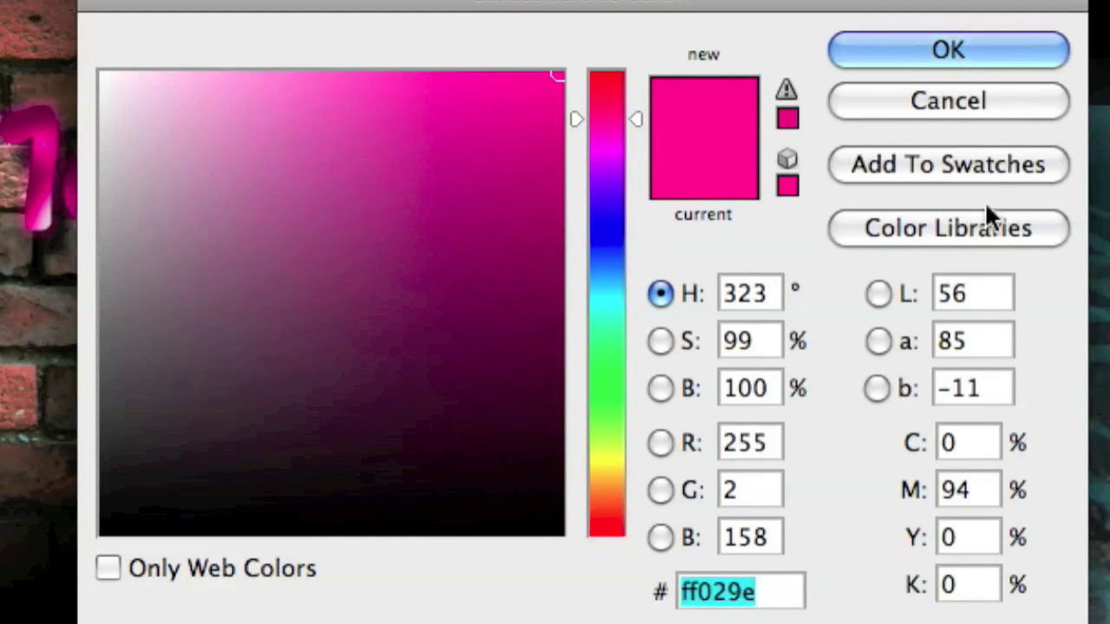
left_click(987, 52)
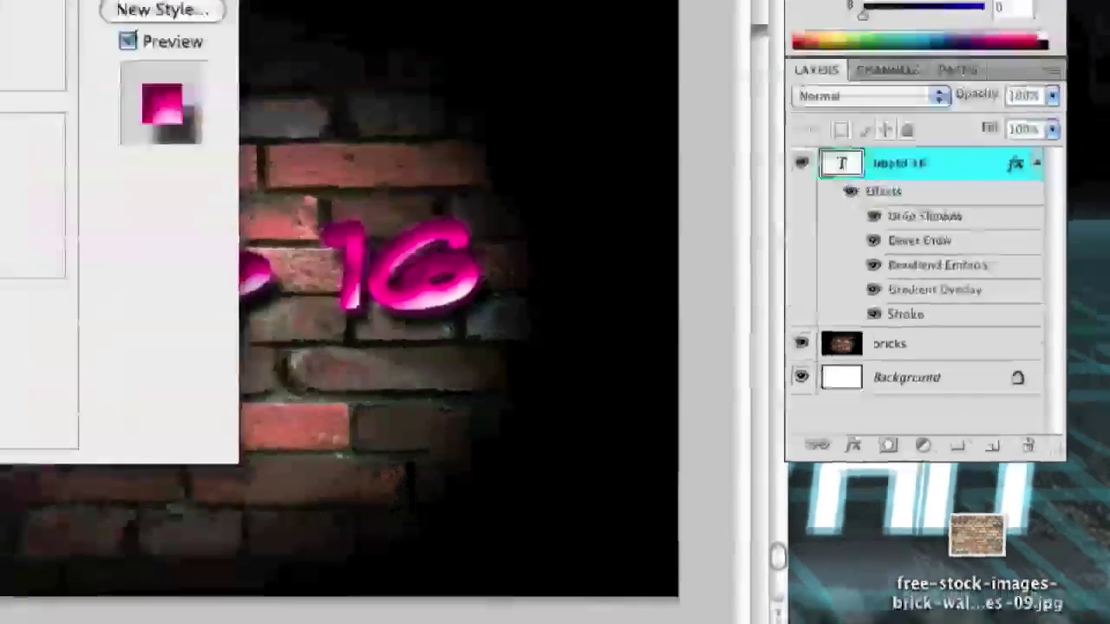
key("Return")
key("v")
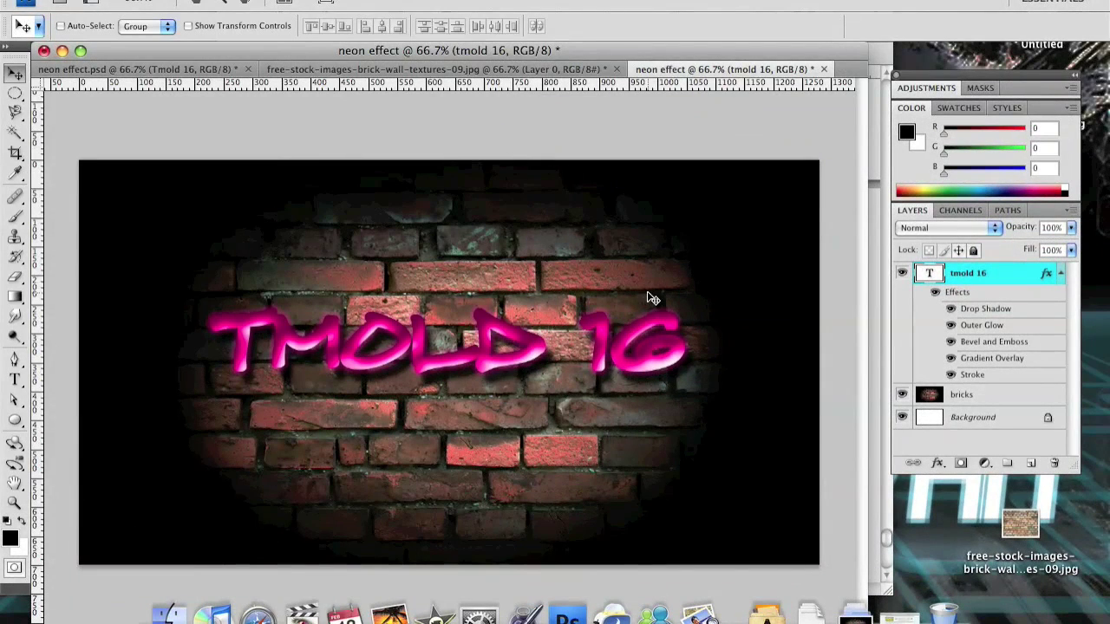
Start a new text line below TMOLD 16 with a 45 pt font size
left_click(17, 381)
left_click(544, 431)
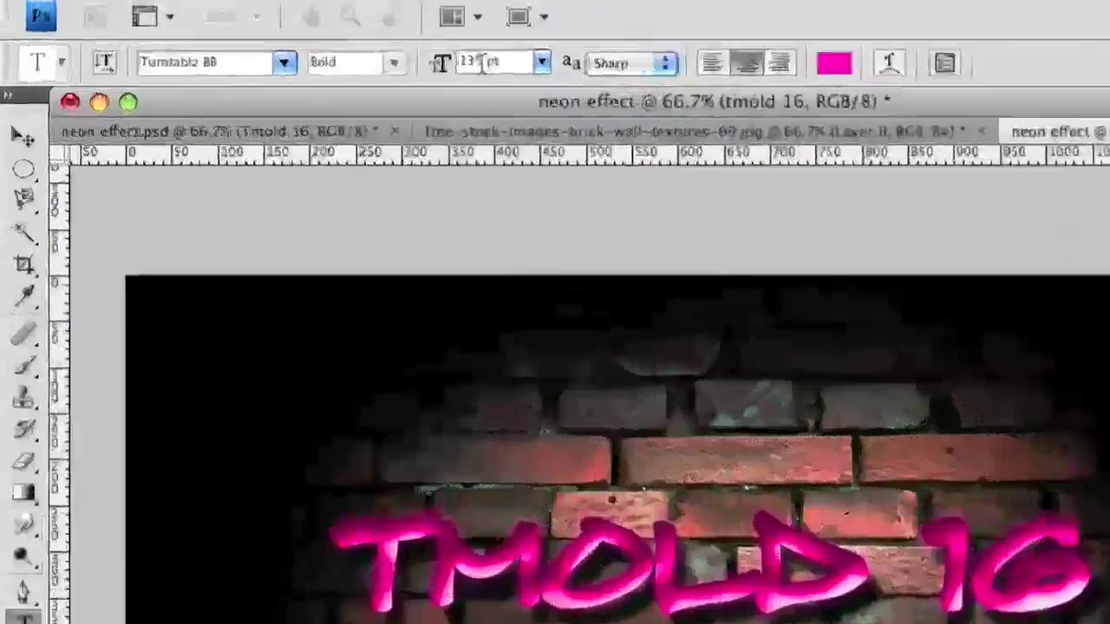
left_click(275, 26)
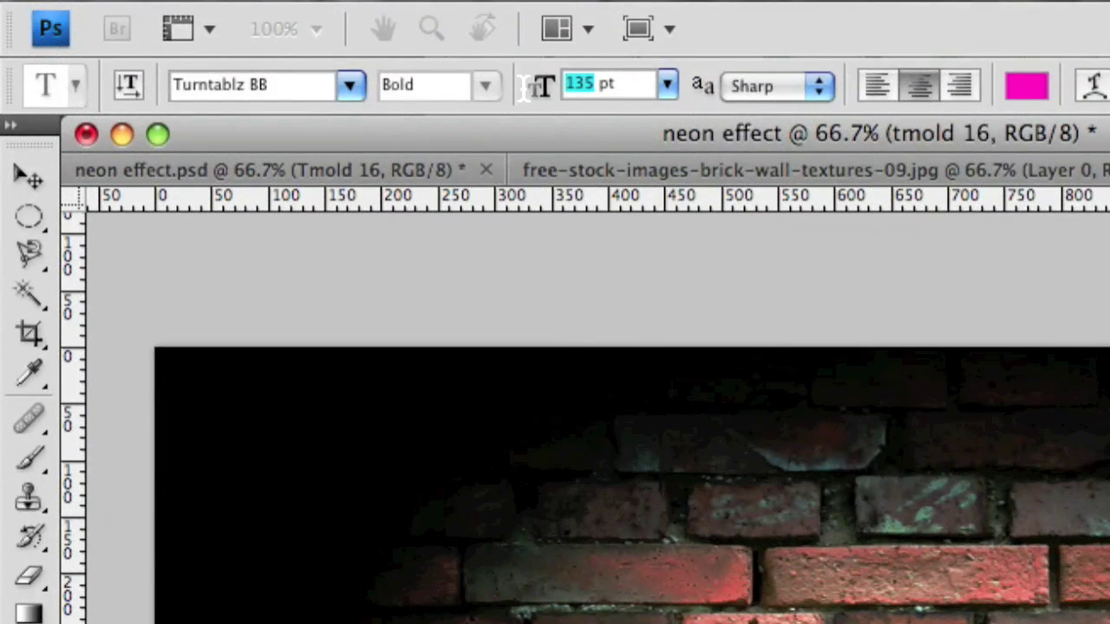
type("on")
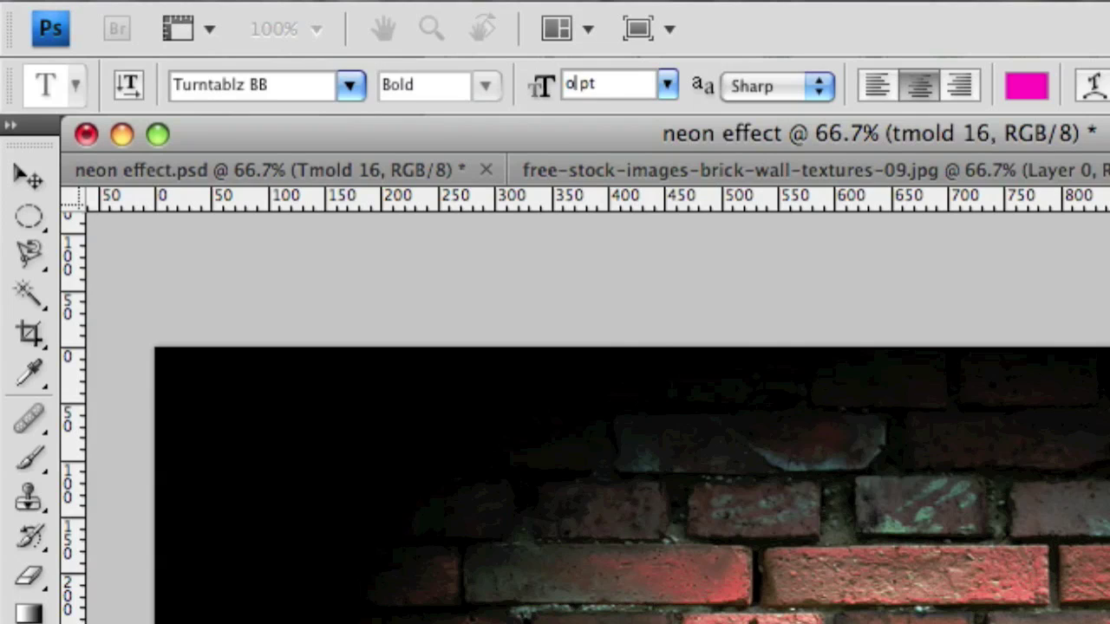
key("BackSpace")
key("BackSpace")
type("45")
key("Return")
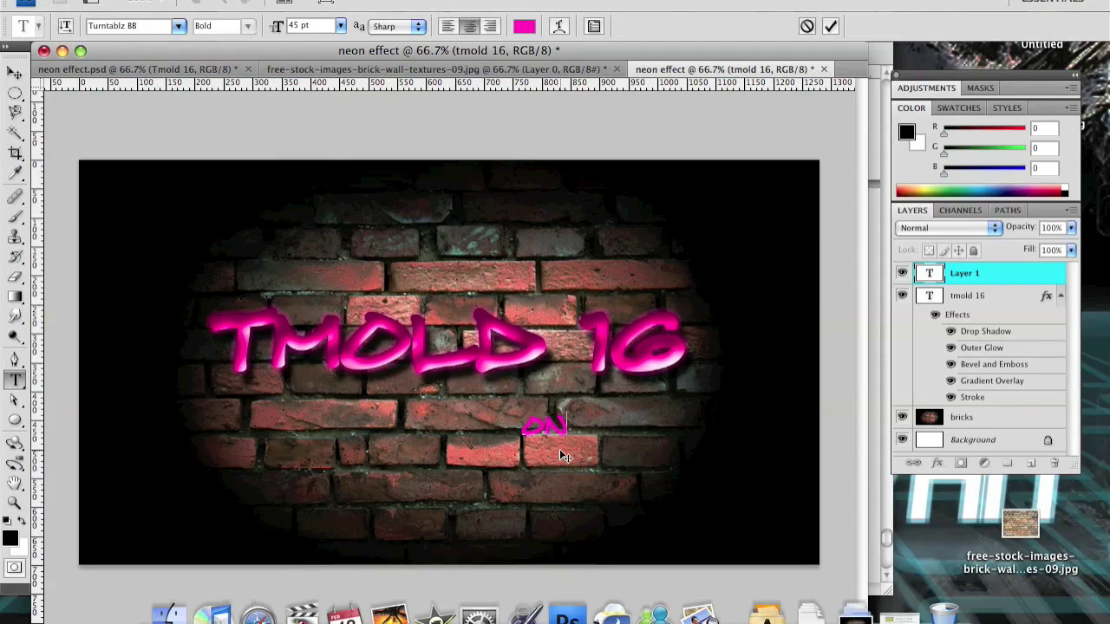
Set the subtitle text colour to cyan #2ff8ff and type 'on youtube'
type("YOU")
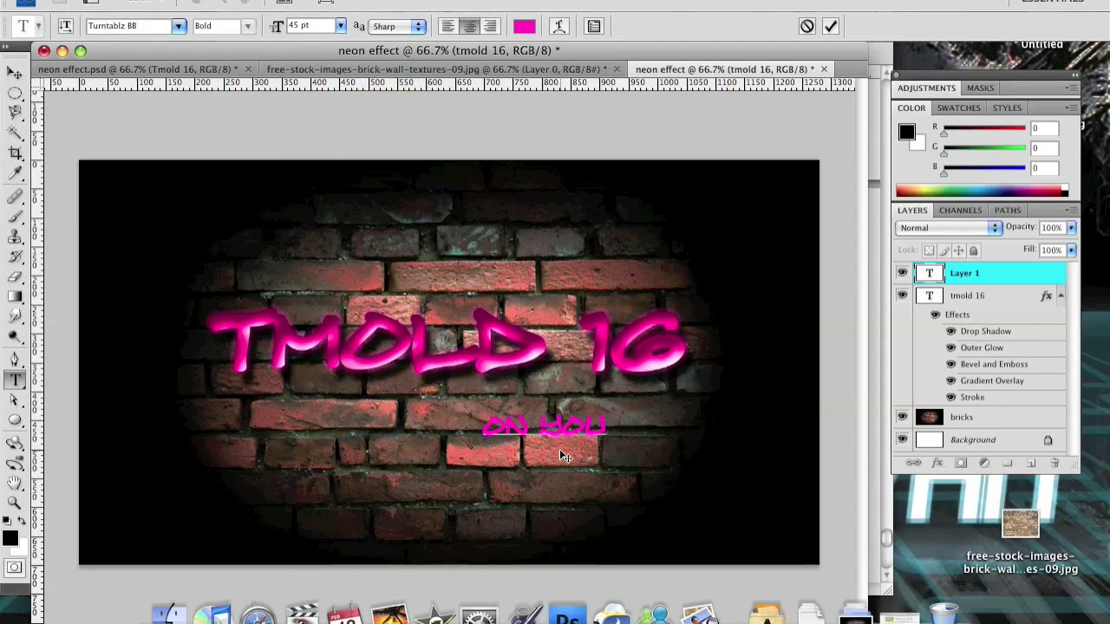
key("BackSpace")
key("BackSpace")
key("BackSpace")
key("BackSpace")
key("BackSpace")
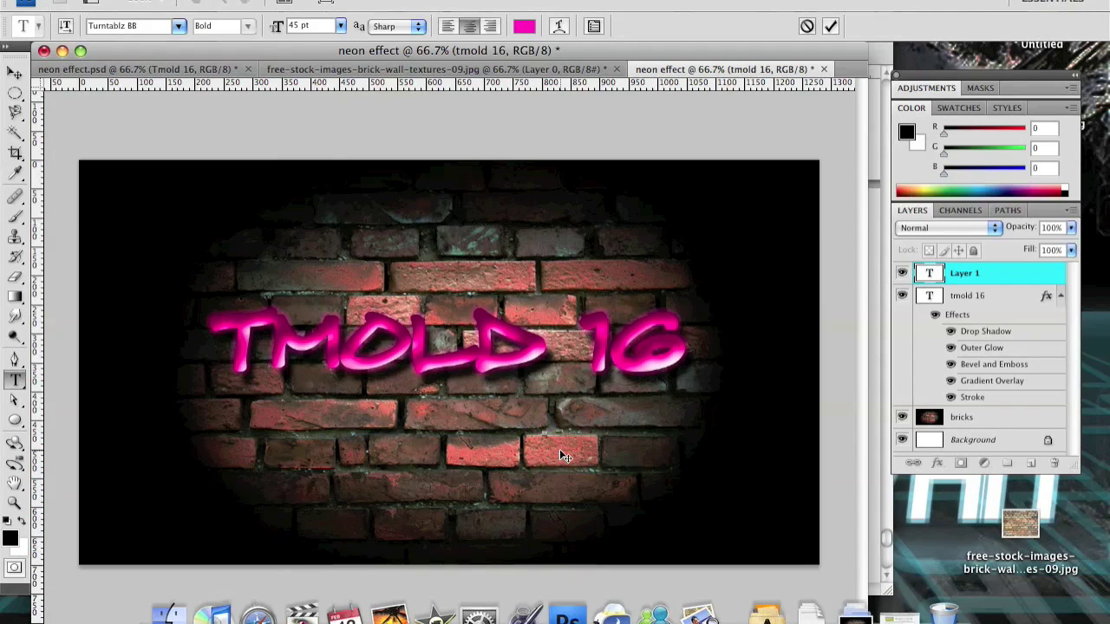
left_click(524, 28)
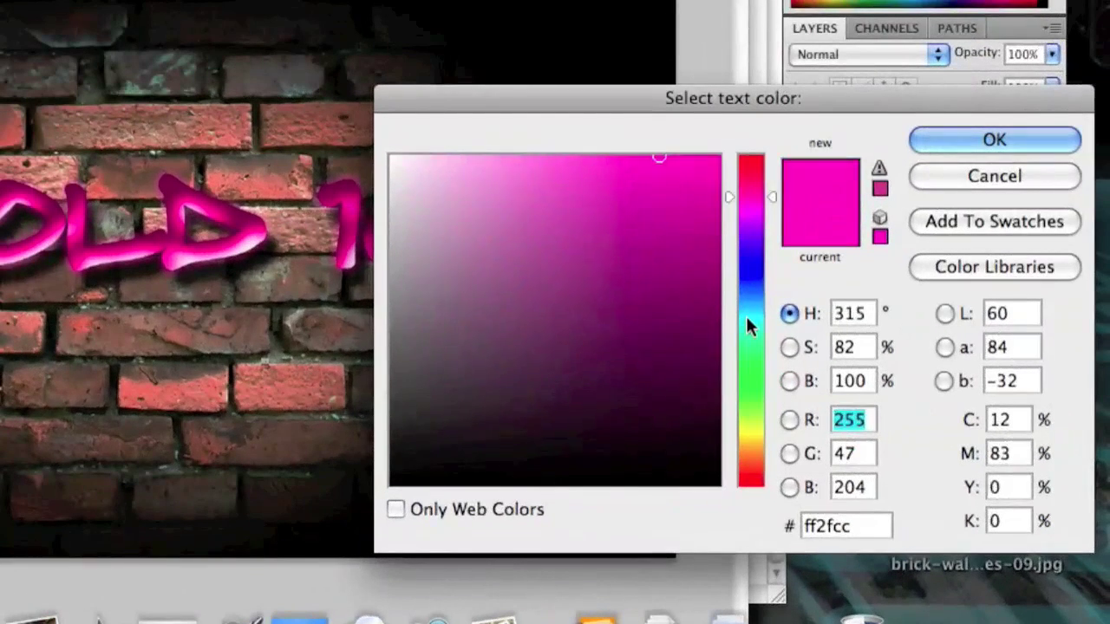
left_click(868, 404)
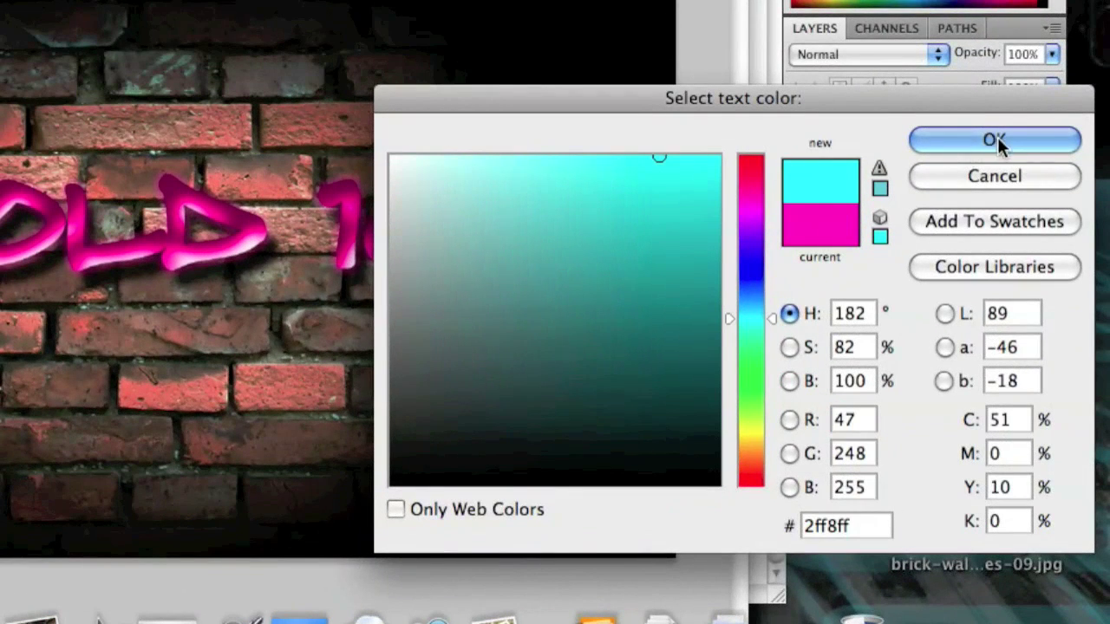
double_click(839, 526)
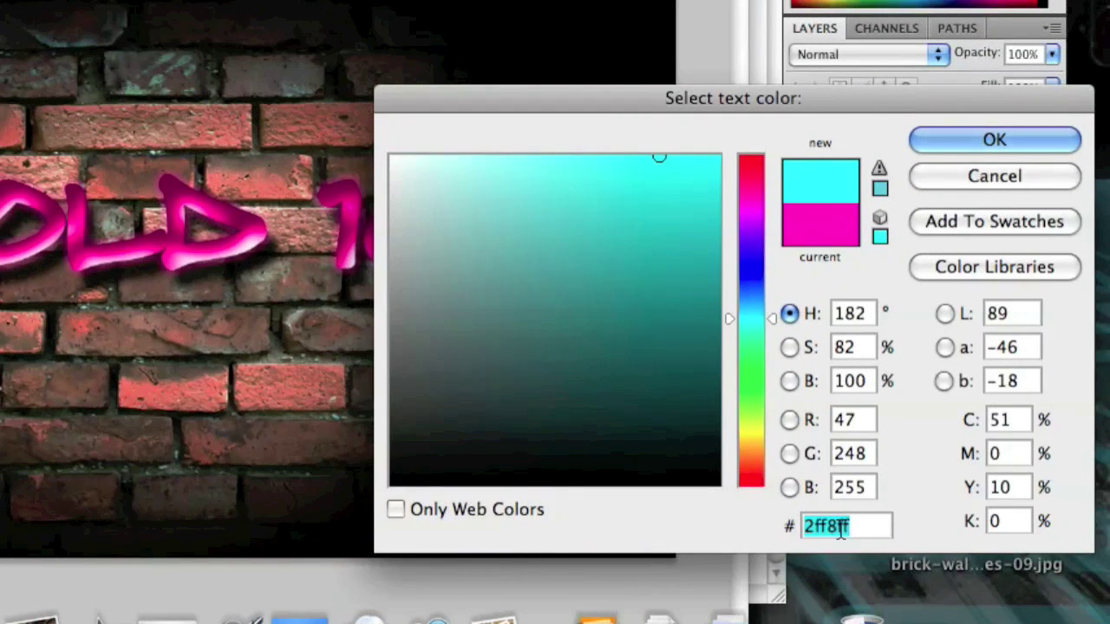
left_click(1028, 142)
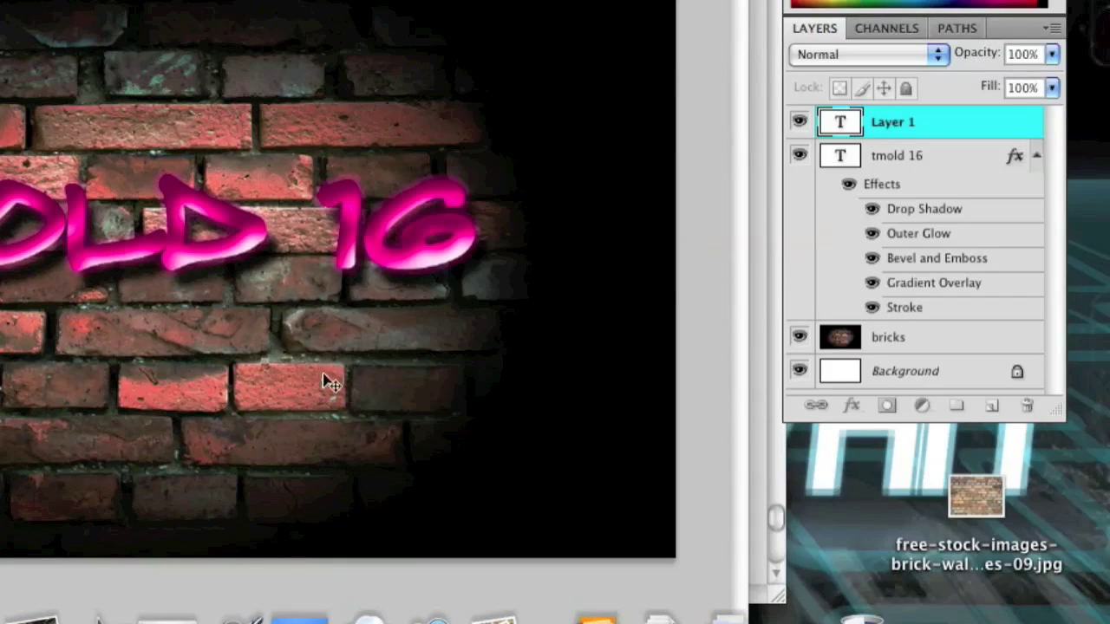
type("on youtu")
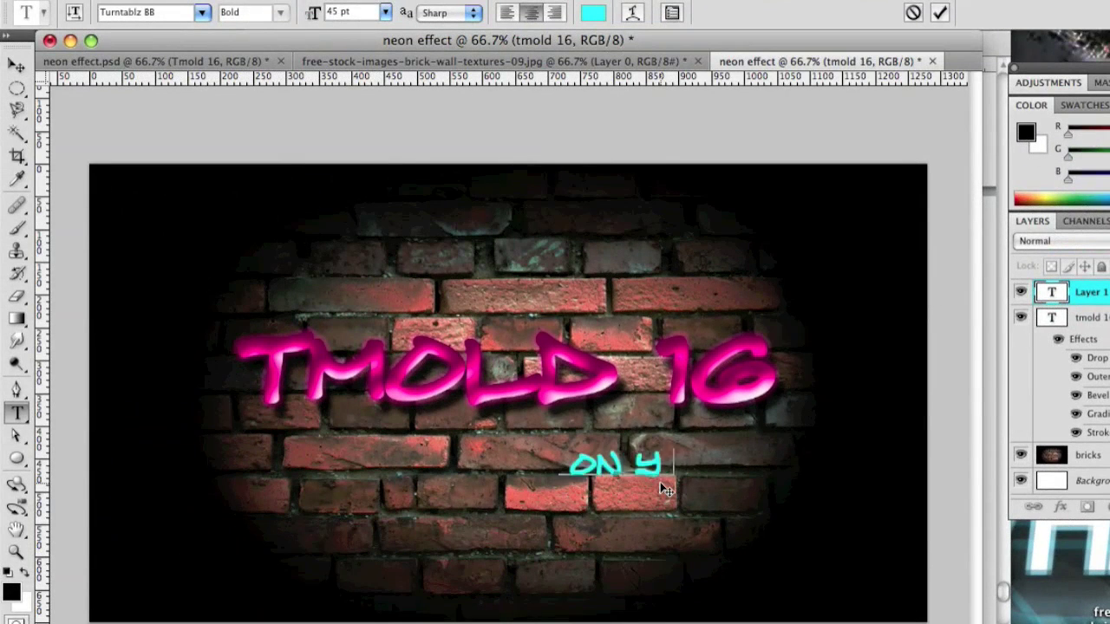
type("be")
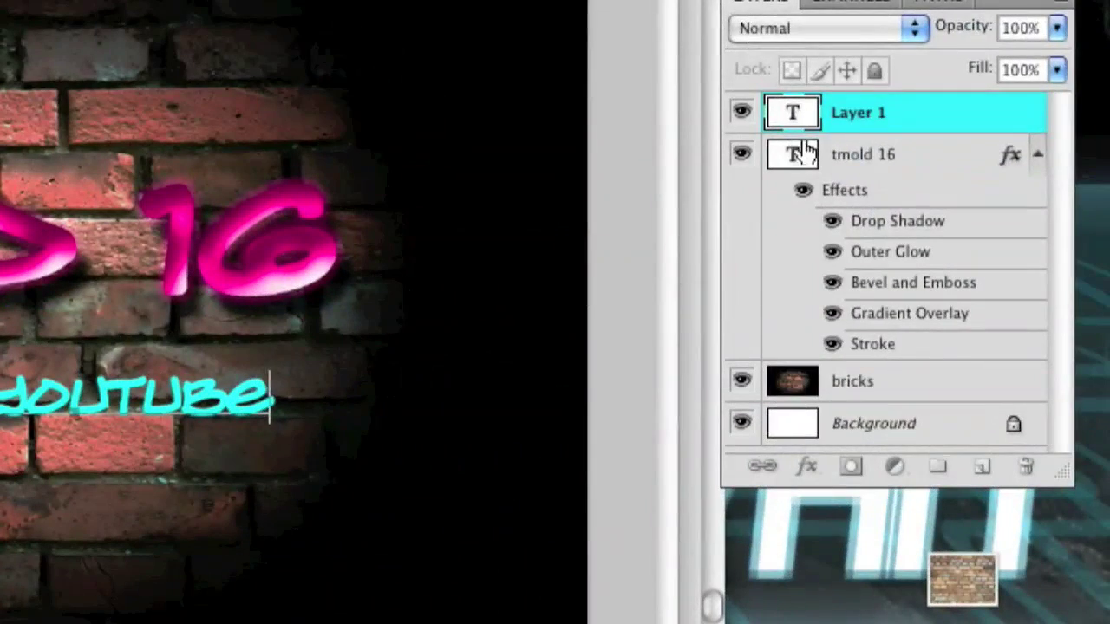
Copy the tmold 16 layer style and paste it onto the on youtube layer
right_click(860, 115)
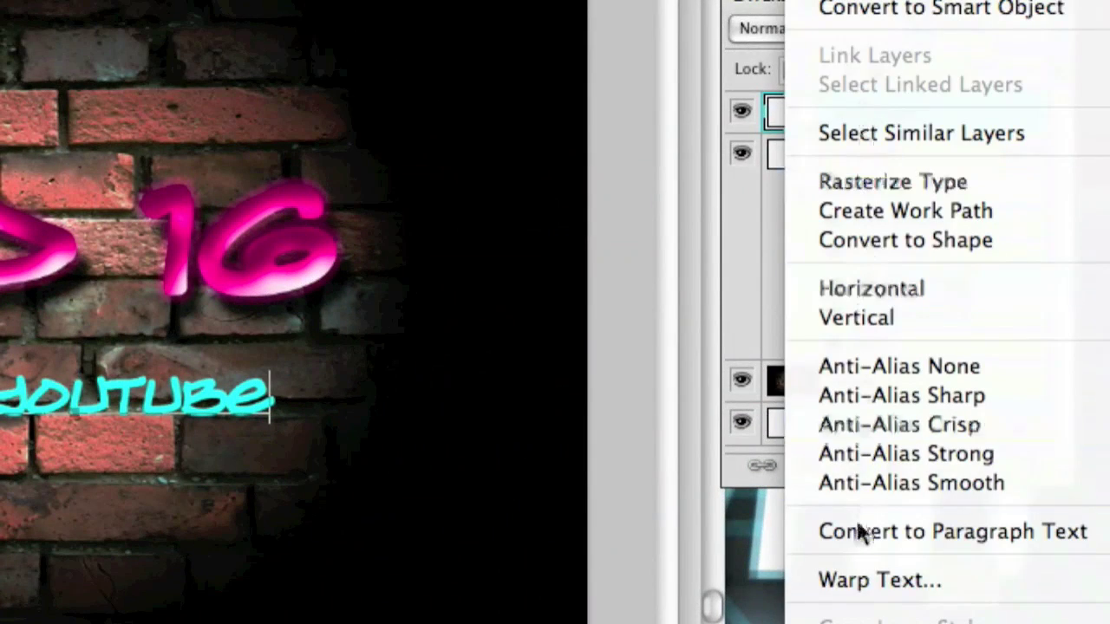
left_click(735, 173)
right_click(839, 156)
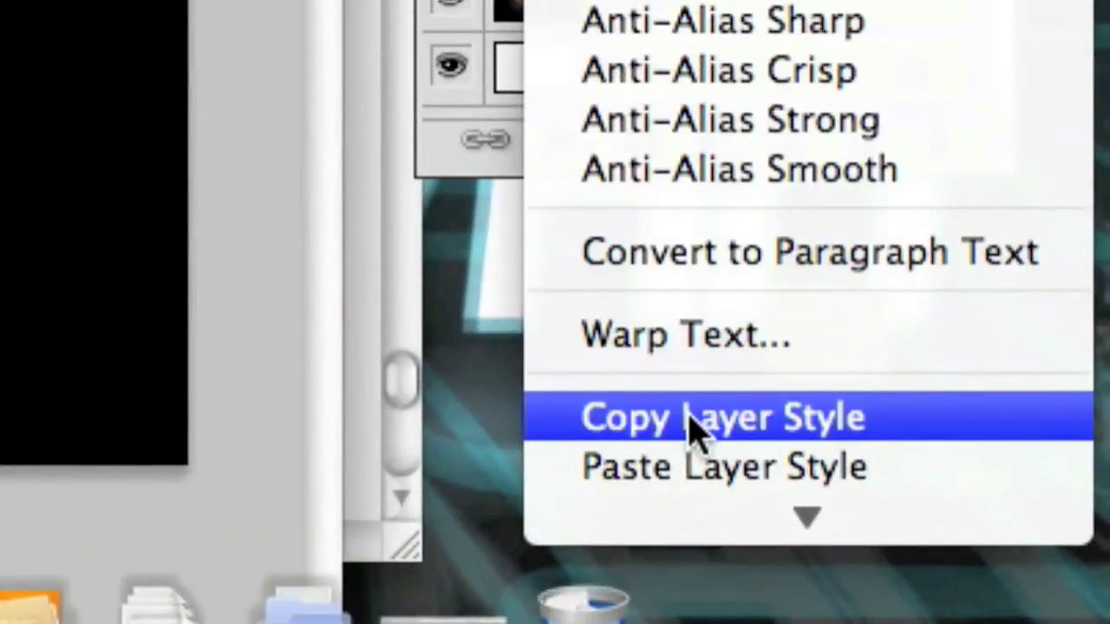
left_click(688, 424)
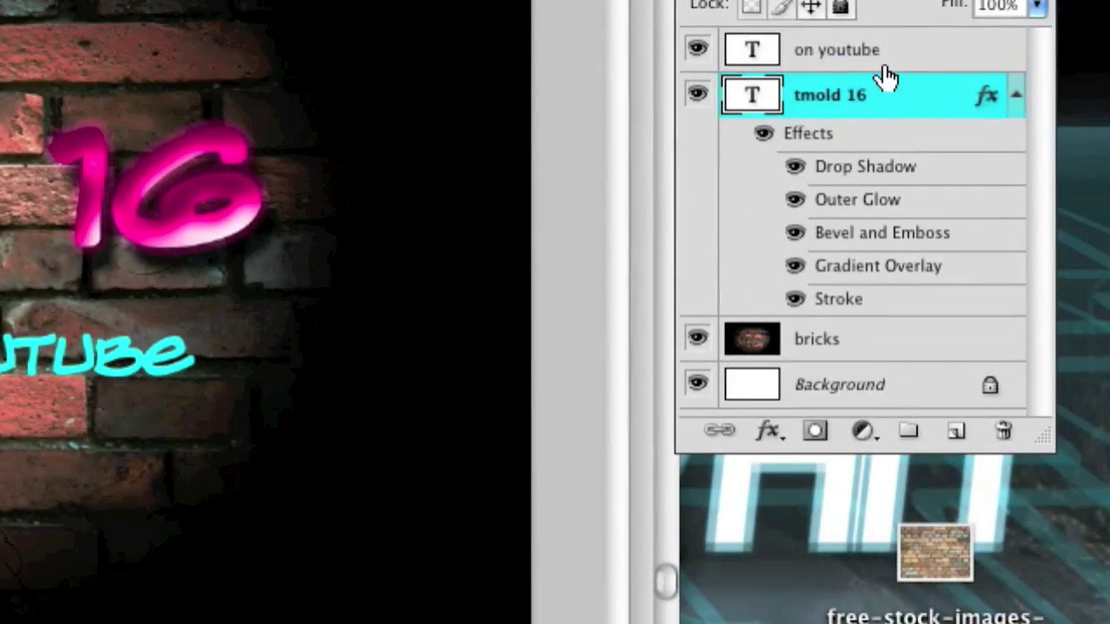
left_click(884, 54)
right_click(889, 62)
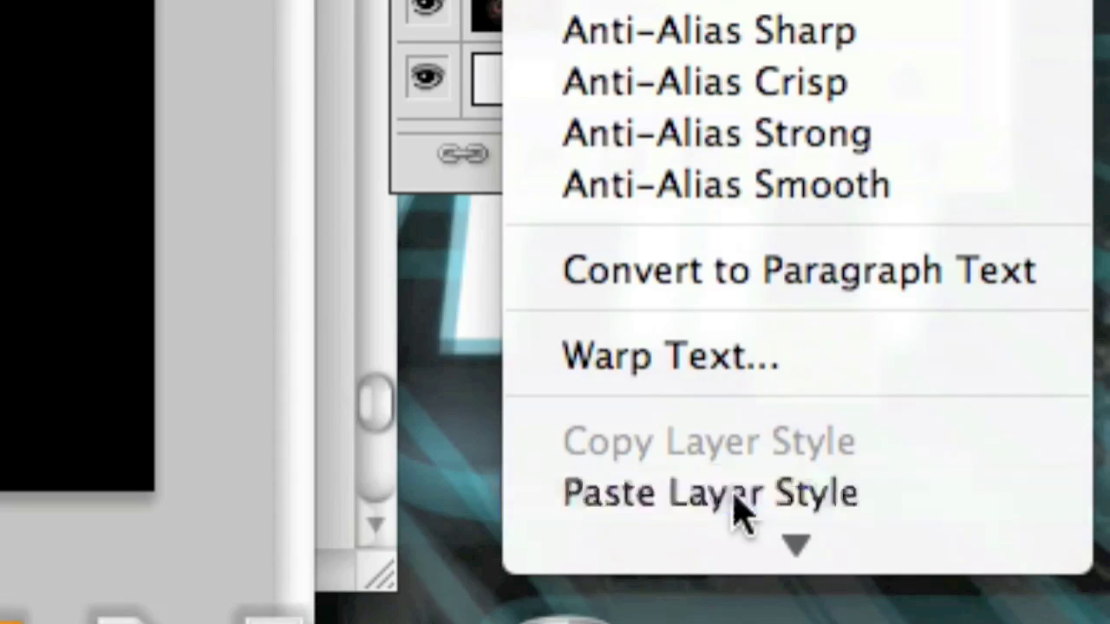
left_click(739, 506)
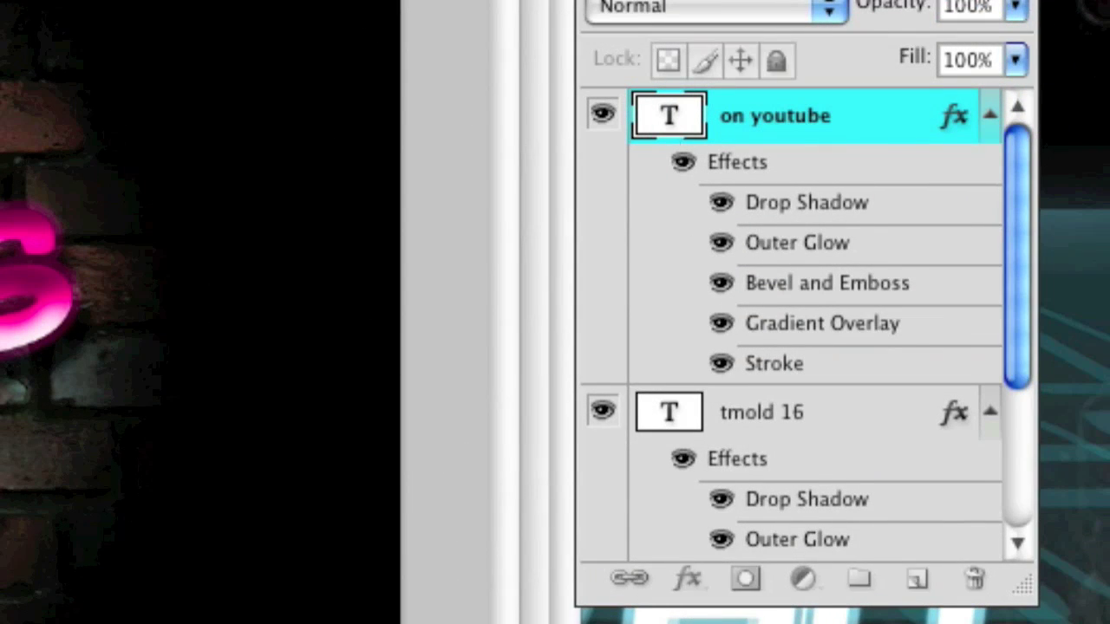
double_click(837, 156)
Change the on youtube Outer Glow colour from pink to cyan #2ff8ff
left_click(168, 112)
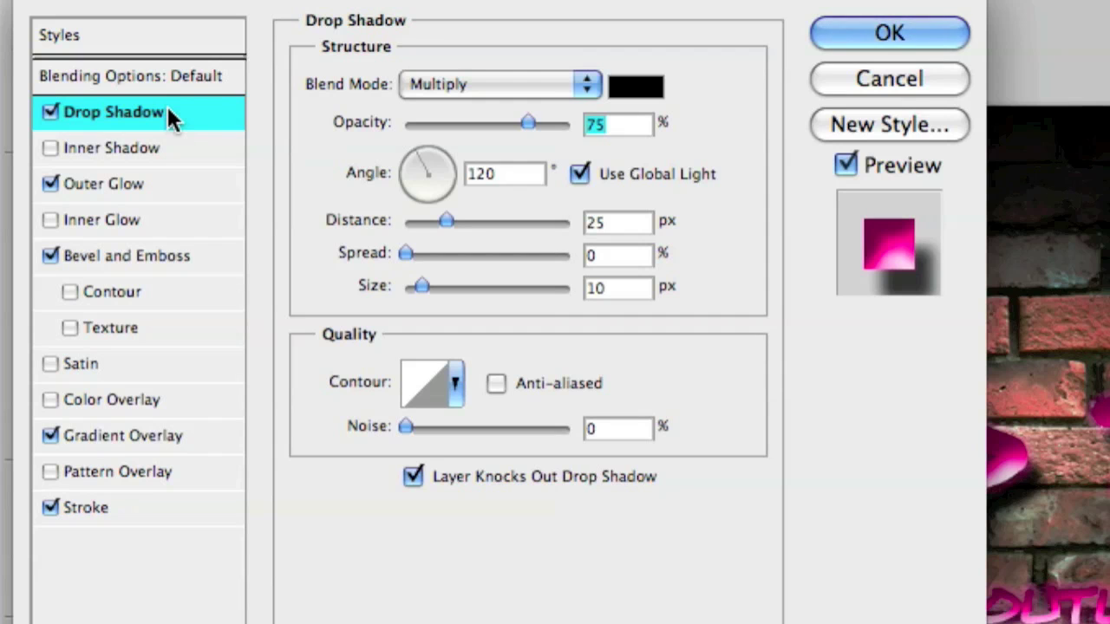
left_click(160, 182)
left_click(377, 198)
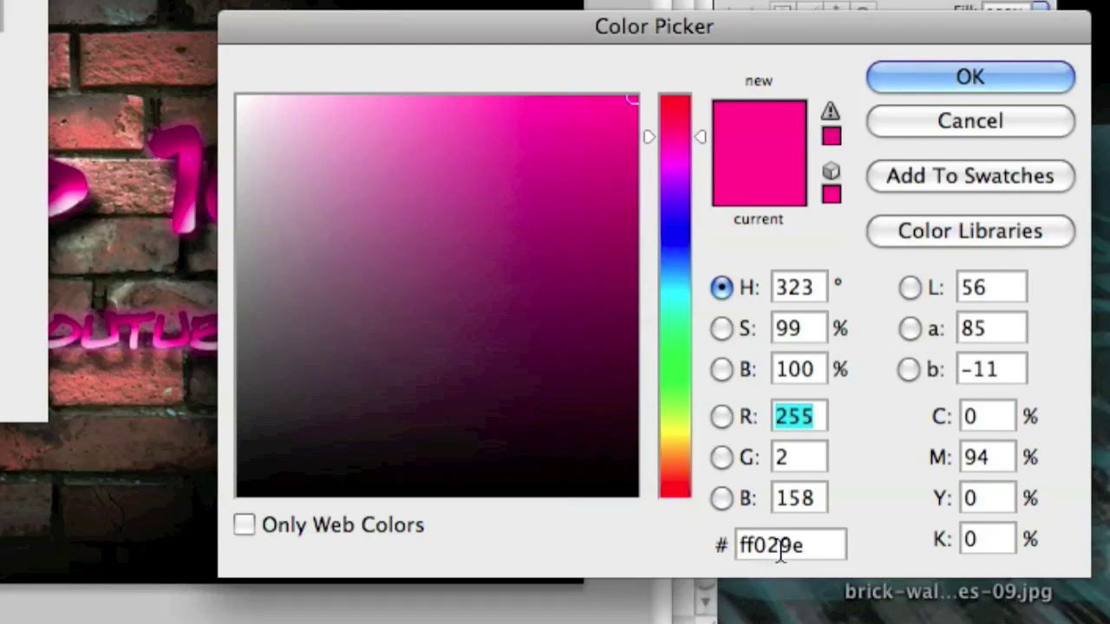
left_click(780, 546)
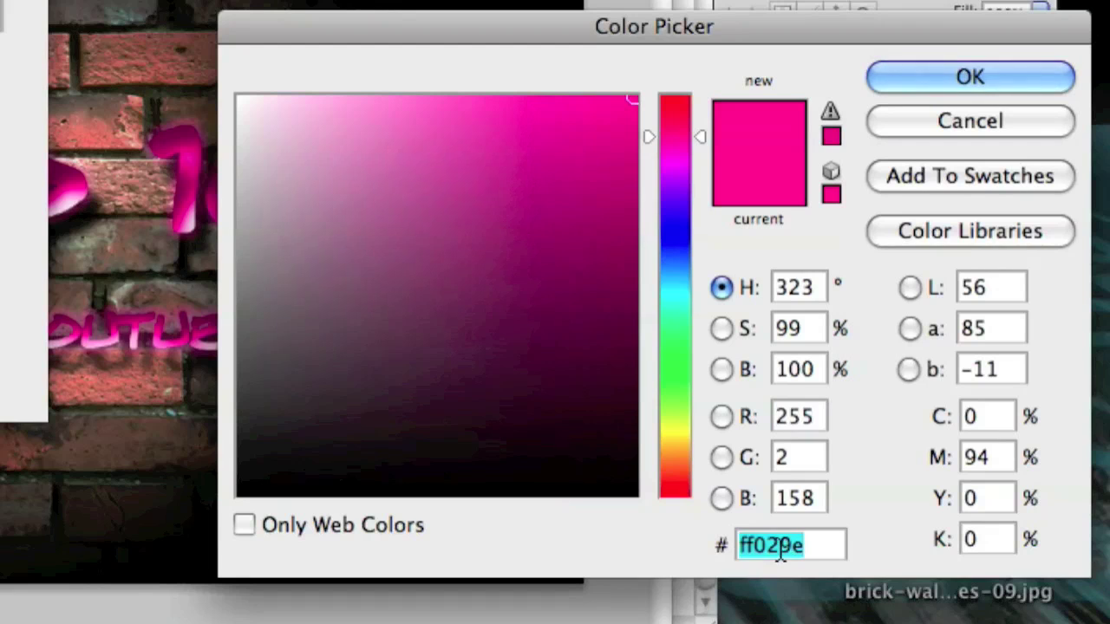
type("2ff8ff")
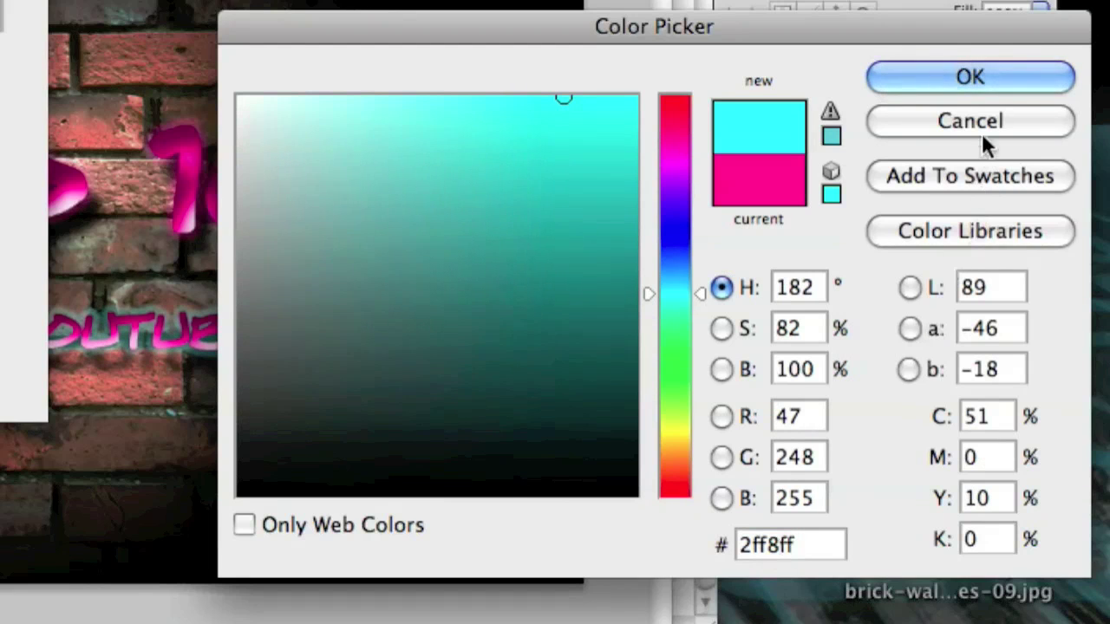
left_click(983, 76)
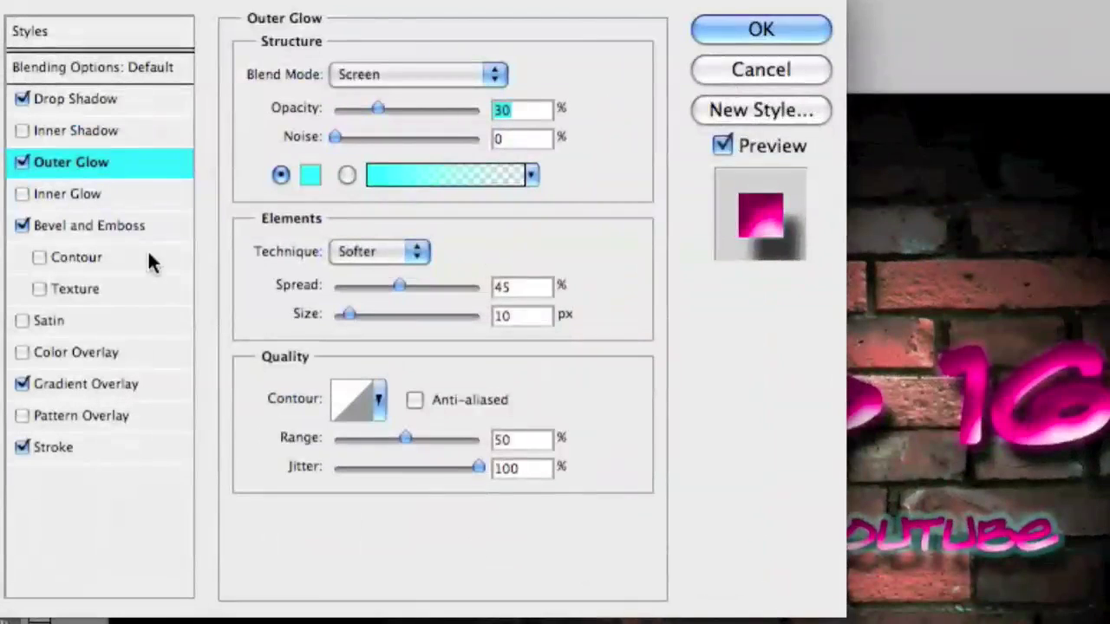
left_click(130, 224)
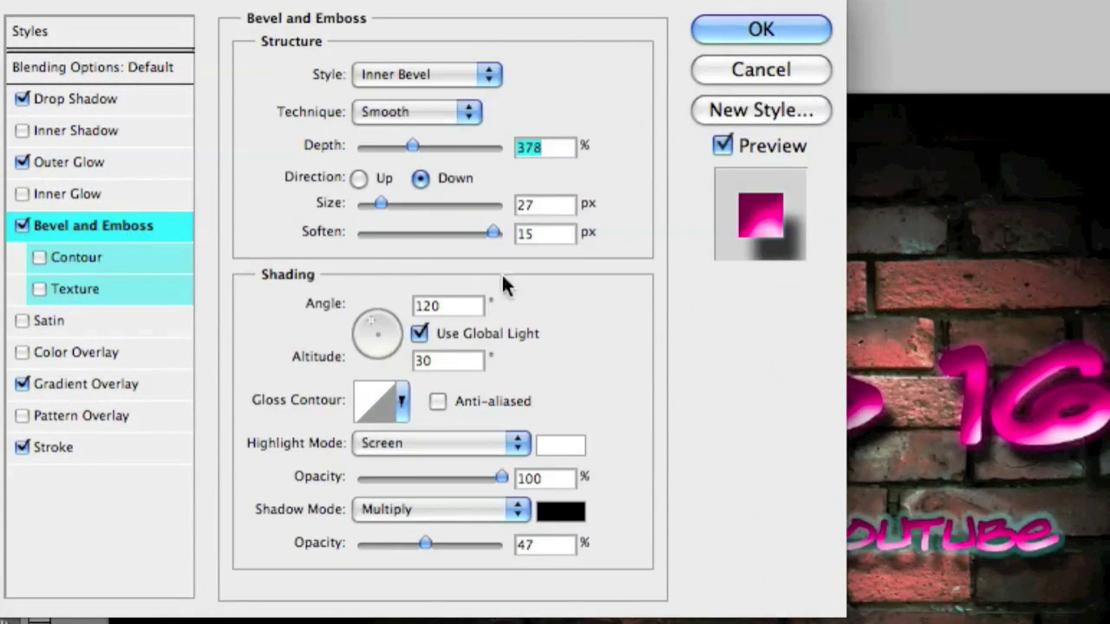
left_click(121, 386)
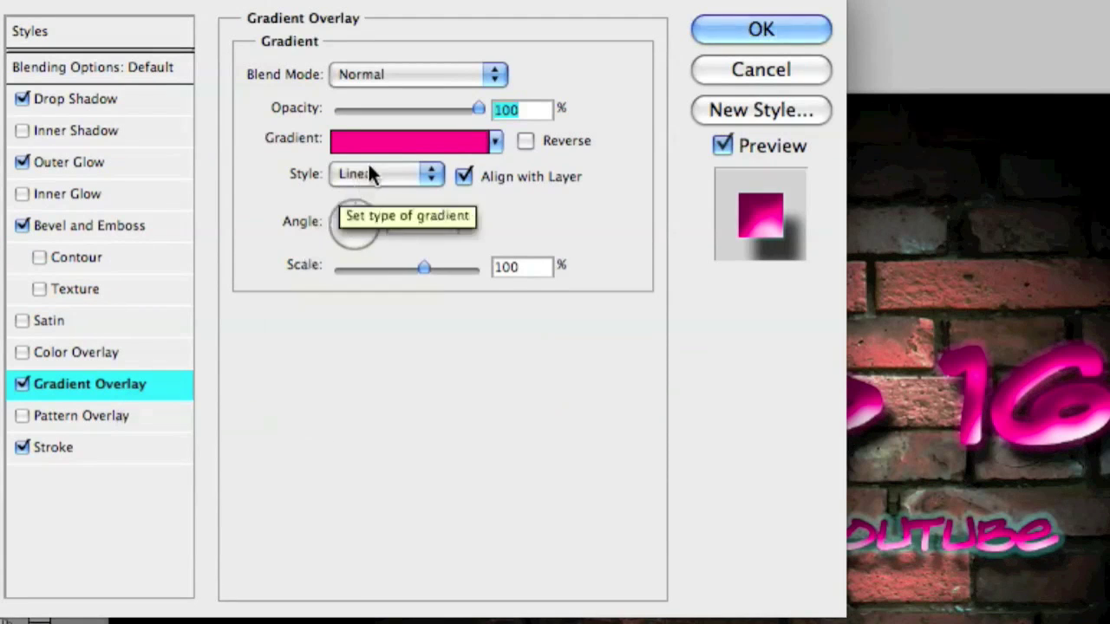
Set the gradient overlay's left colour stop to cyan #2ff8ff
left_click(392, 143)
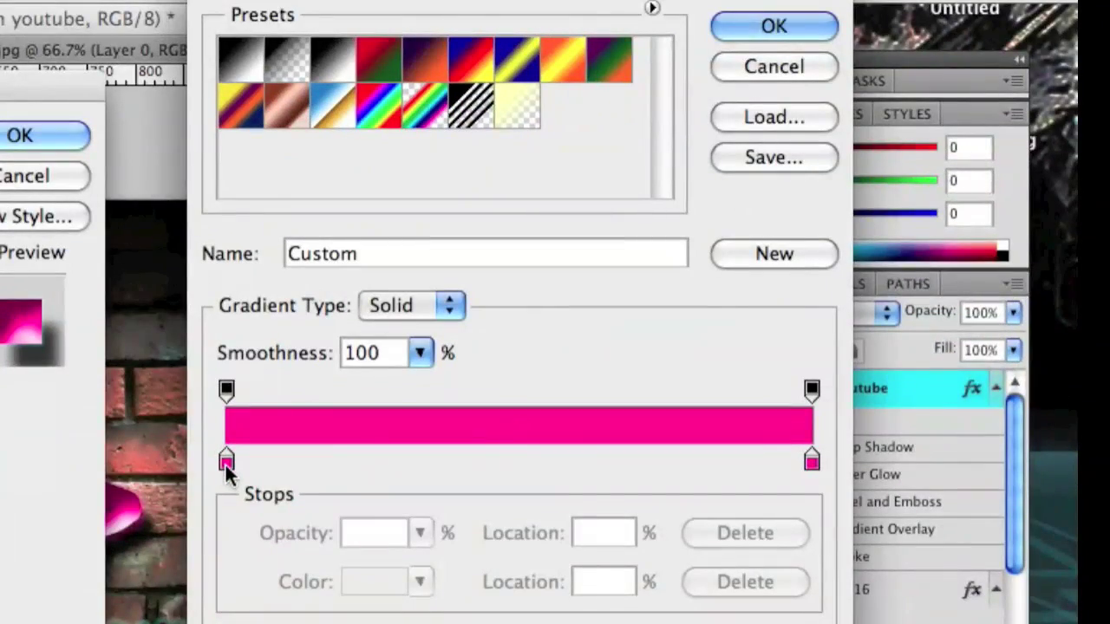
left_click(967, 353)
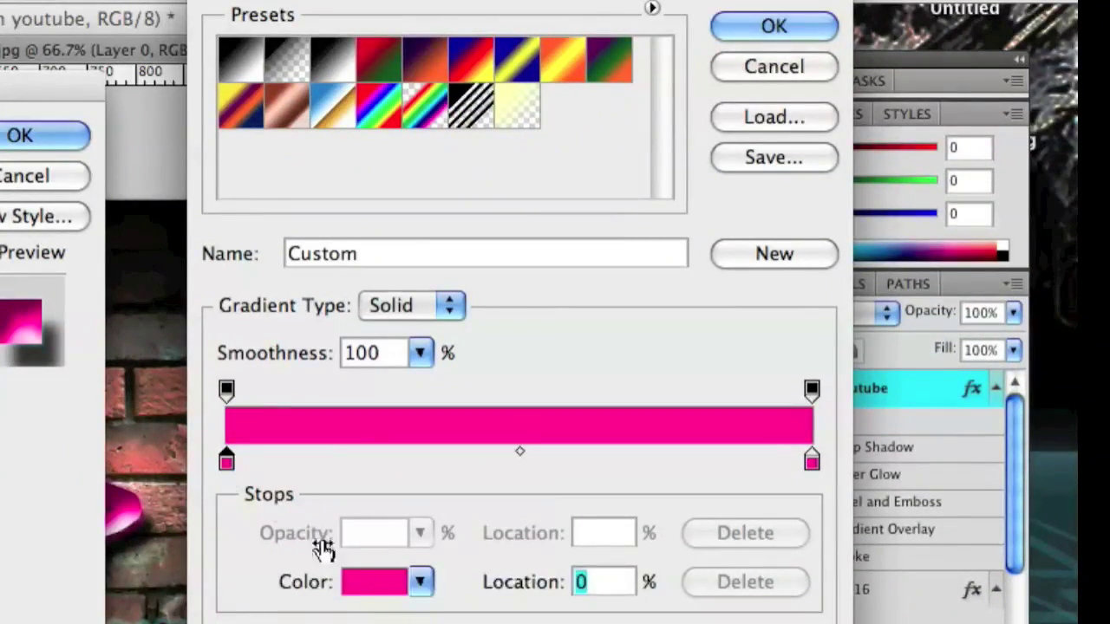
left_click(379, 596)
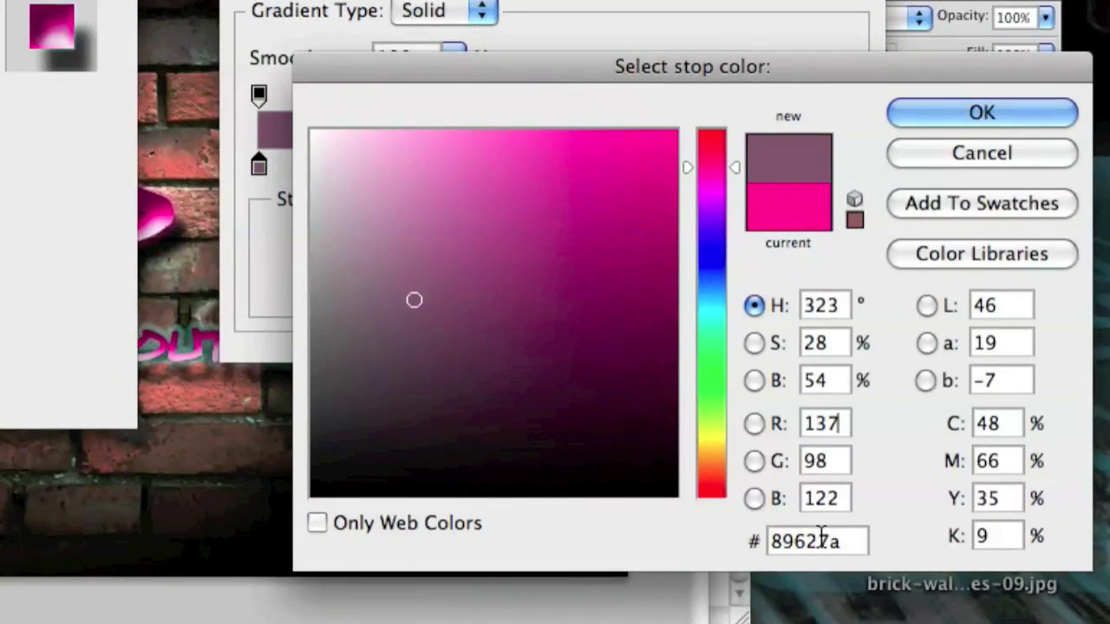
double_click(821, 532)
type("2ff8ff")
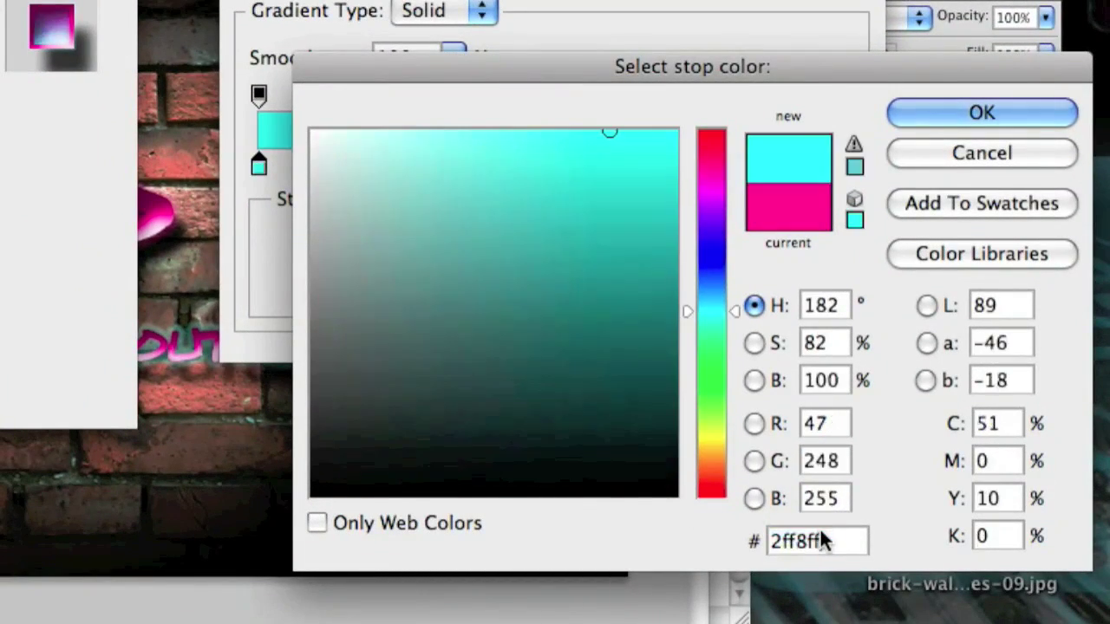
key("Return")
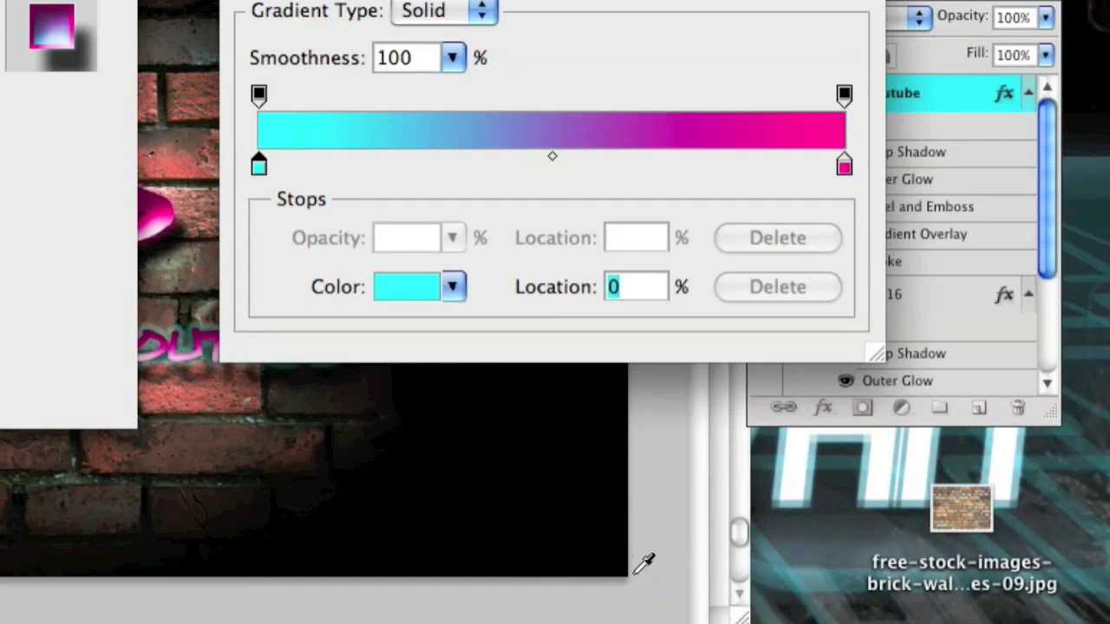
Set the right gradient stop to #2ff8ff too and accept the solid cyan gradient
double_click(844, 165)
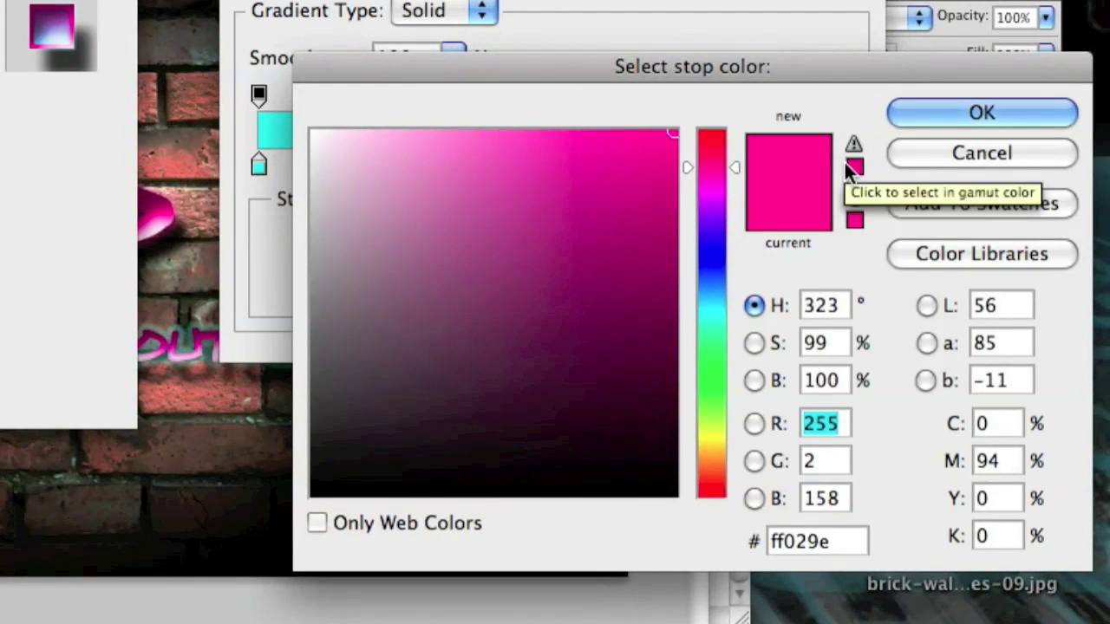
type("28")
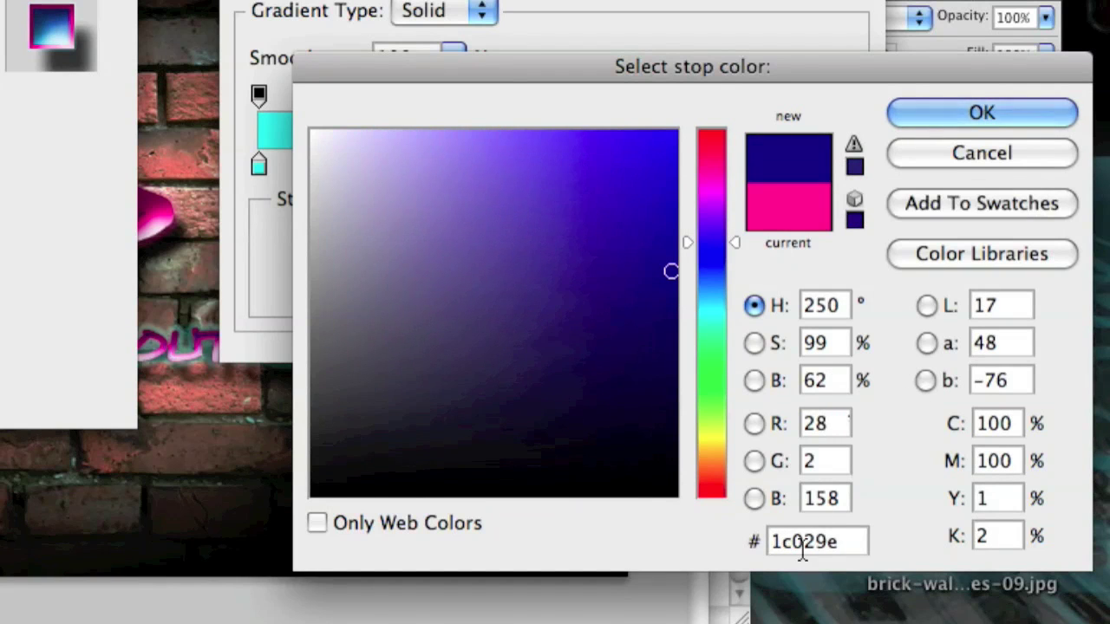
double_click(802, 542)
type("2ff8ff")
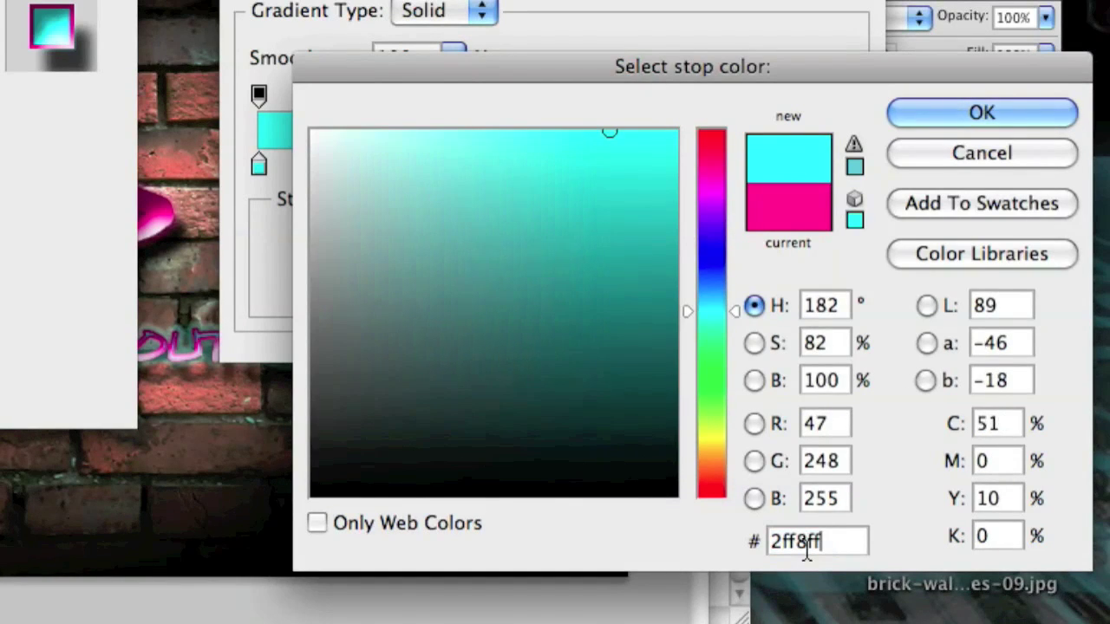
key("Return")
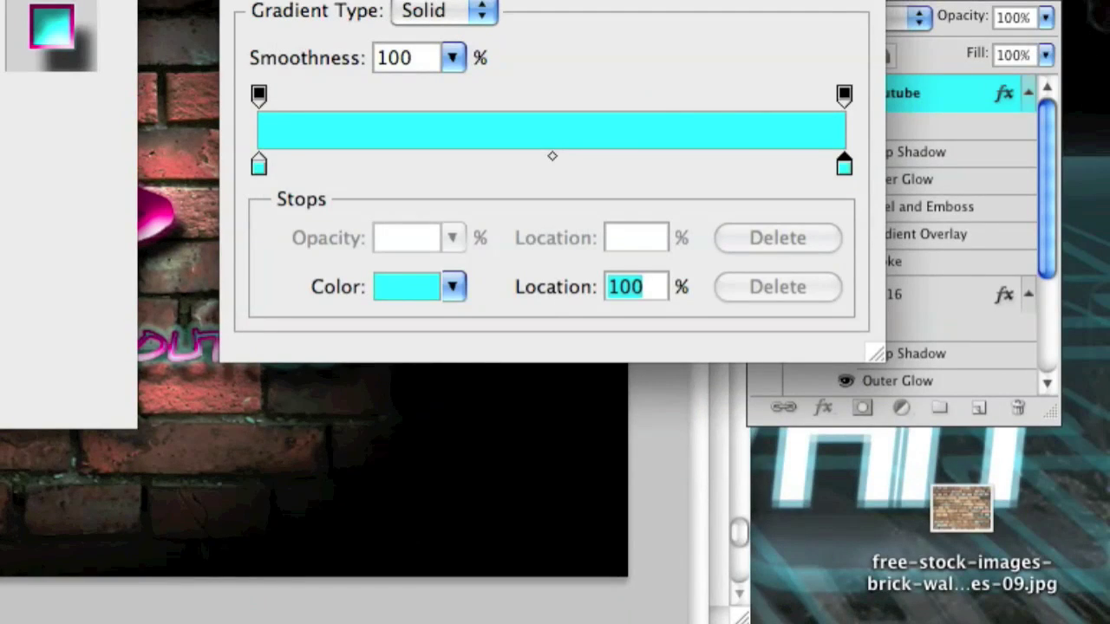
key("Return")
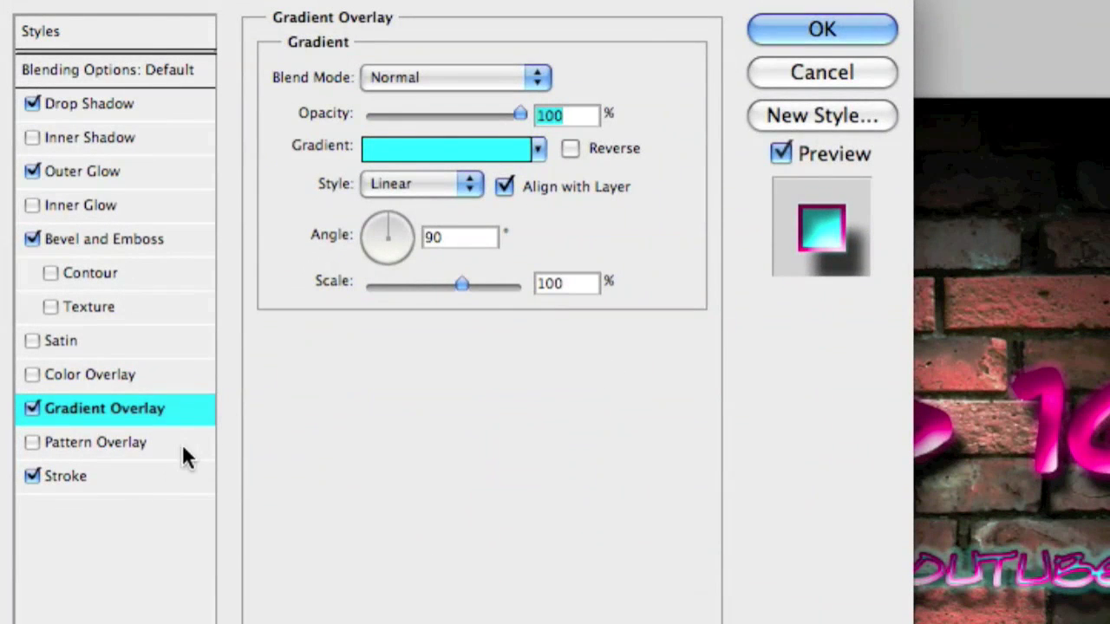
Change the on youtube stroke colour to #2ff8ff and apply the layer style
left_click(182, 486)
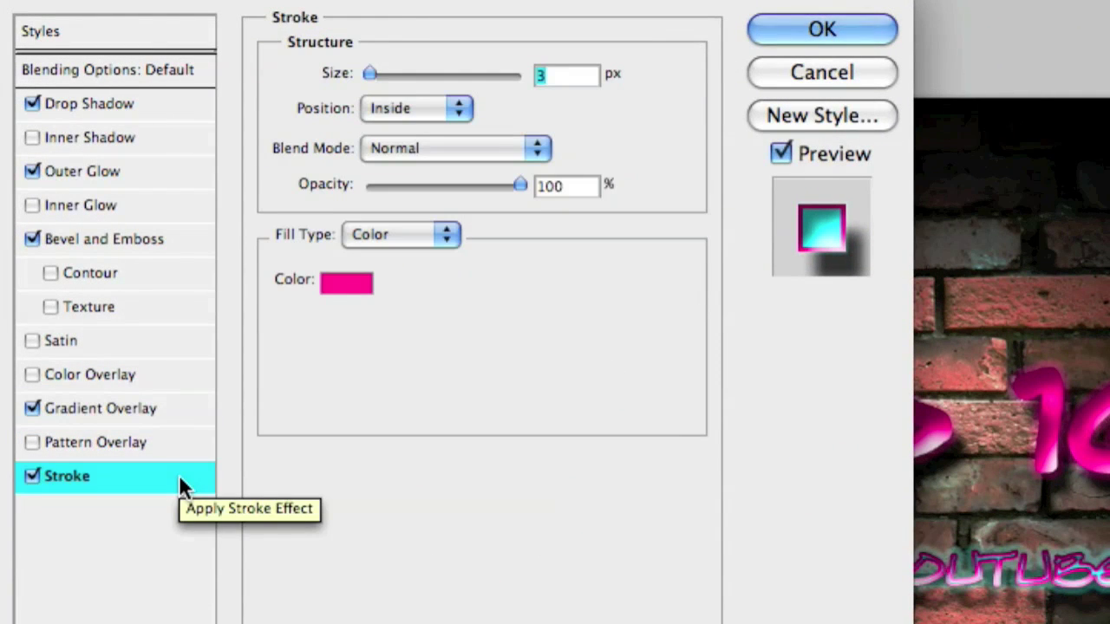
left_click(350, 282)
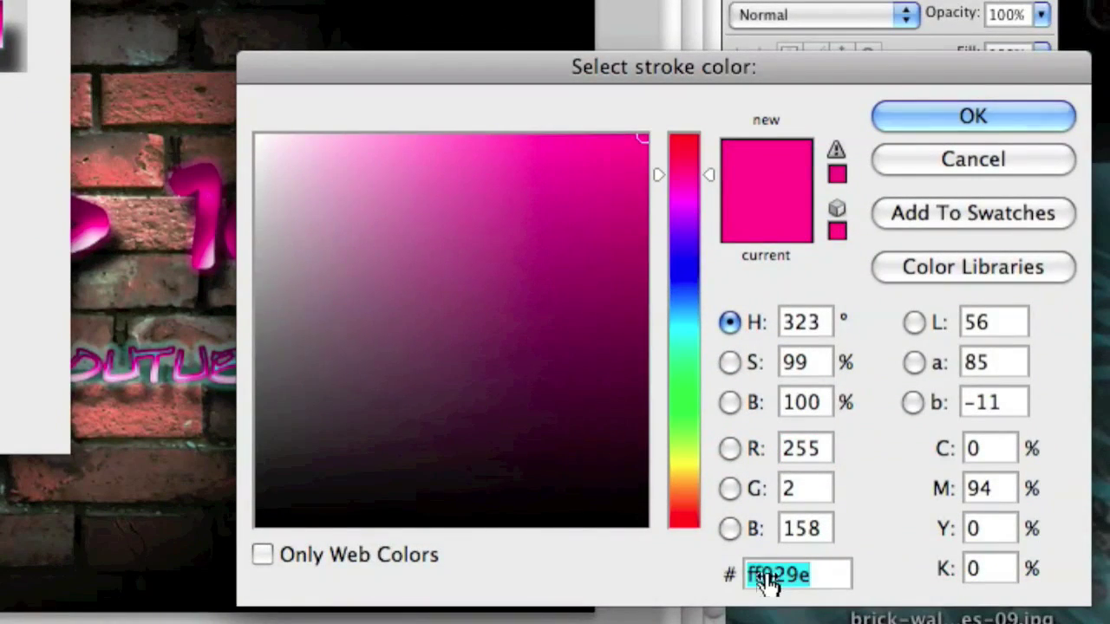
type("2ff8ff")
key("Return")
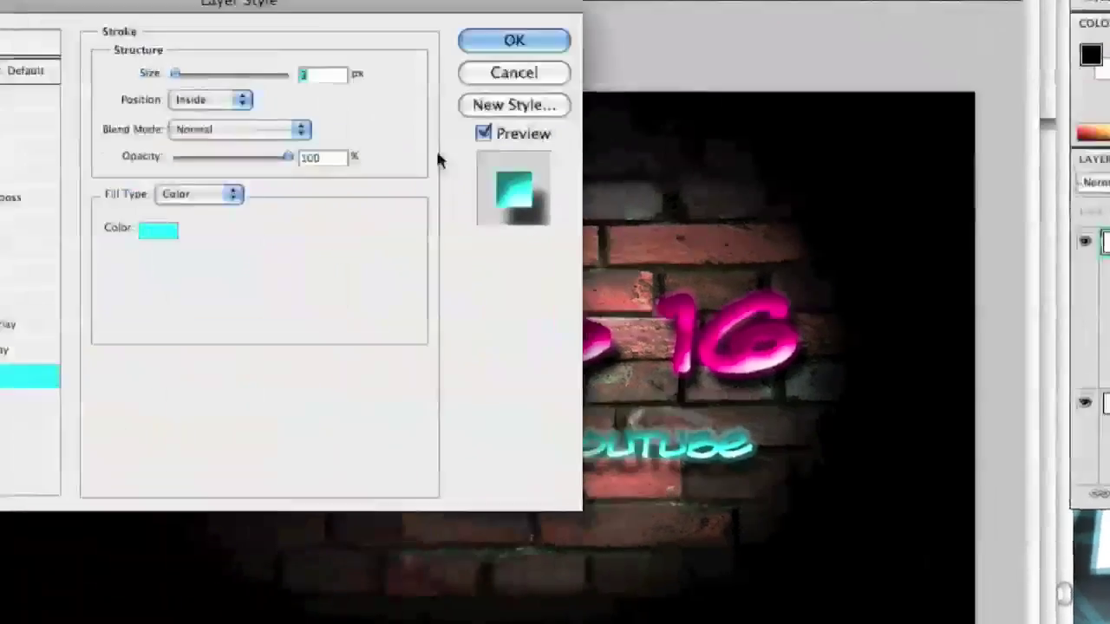
left_click(510, 39)
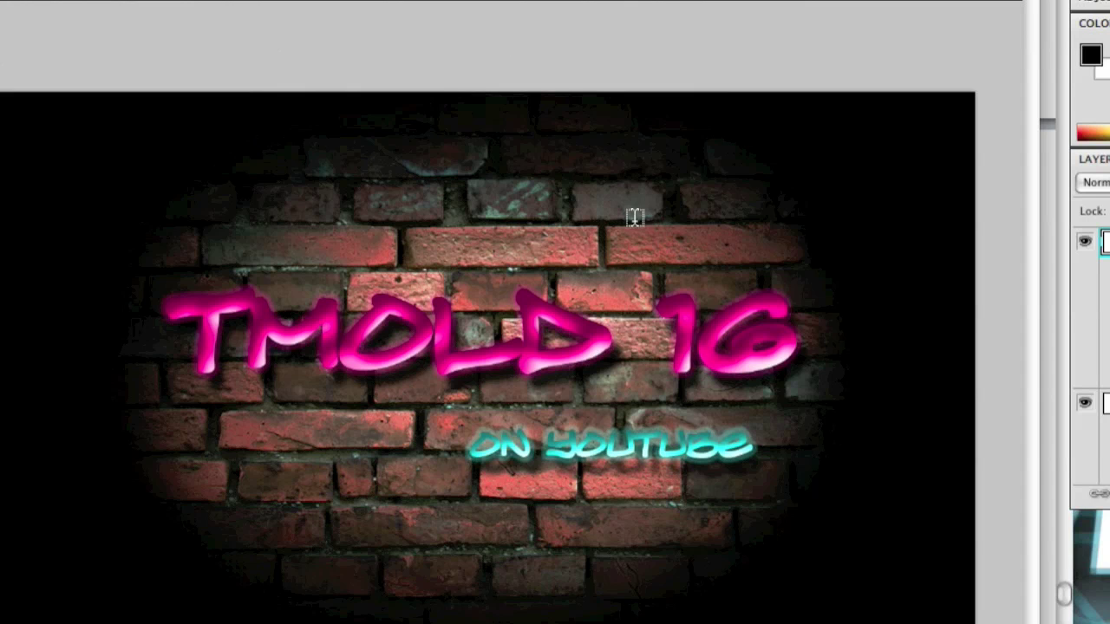
Zoom out to the whole image and open Save As with its Format pop-up menu
key("super+minus")
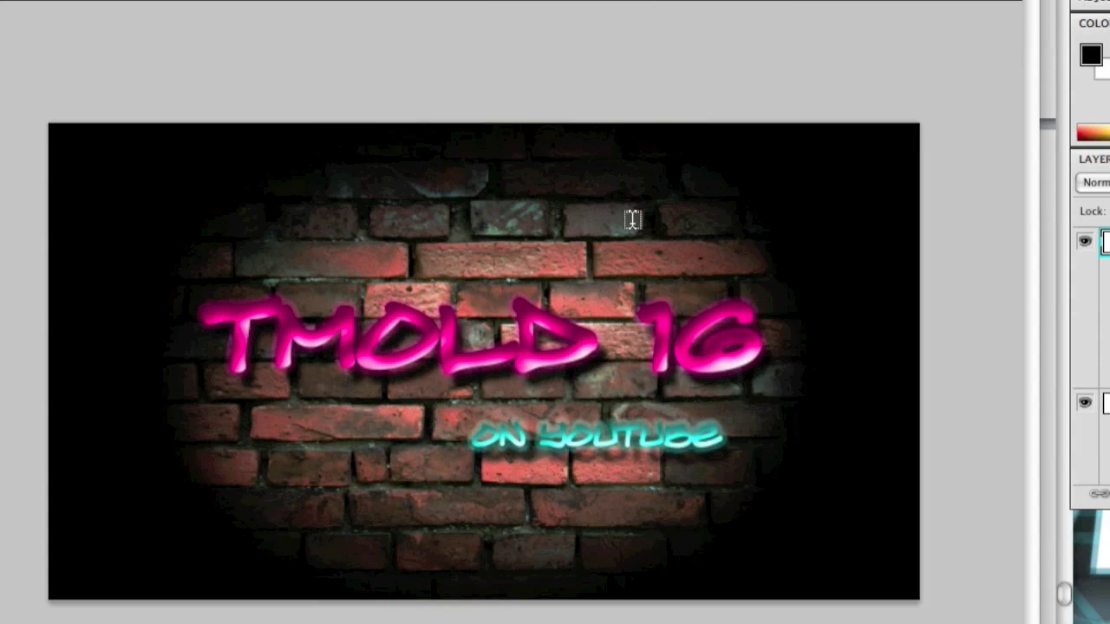
key("super+shift+s")
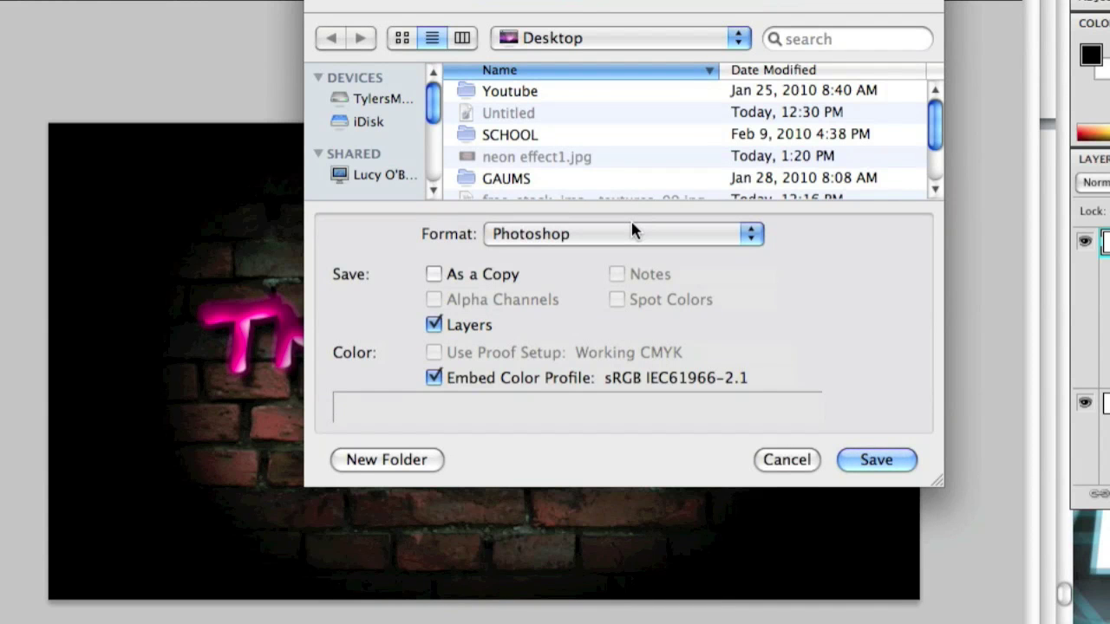
left_click(630, 232)
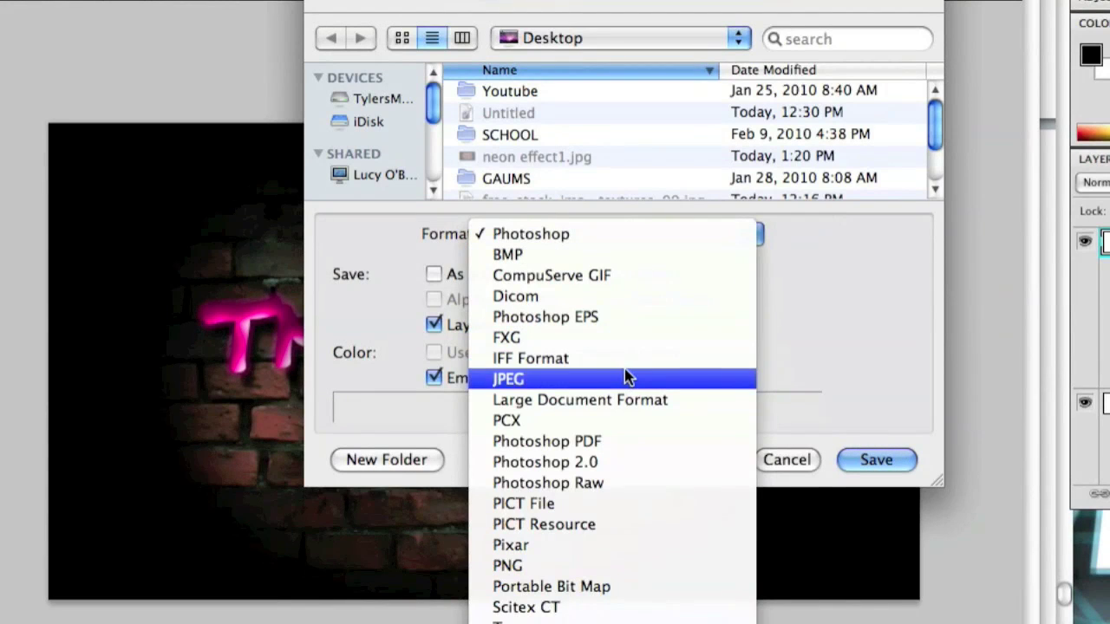